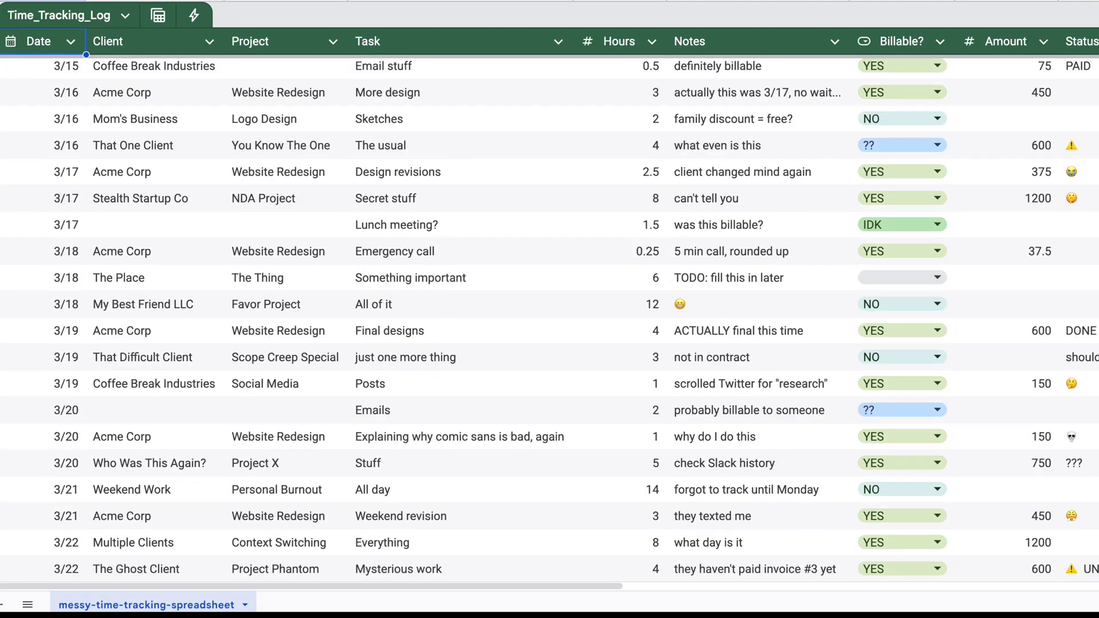
scroll(551, 317, "down", 2)
scroll(551, 318, "down", 5)
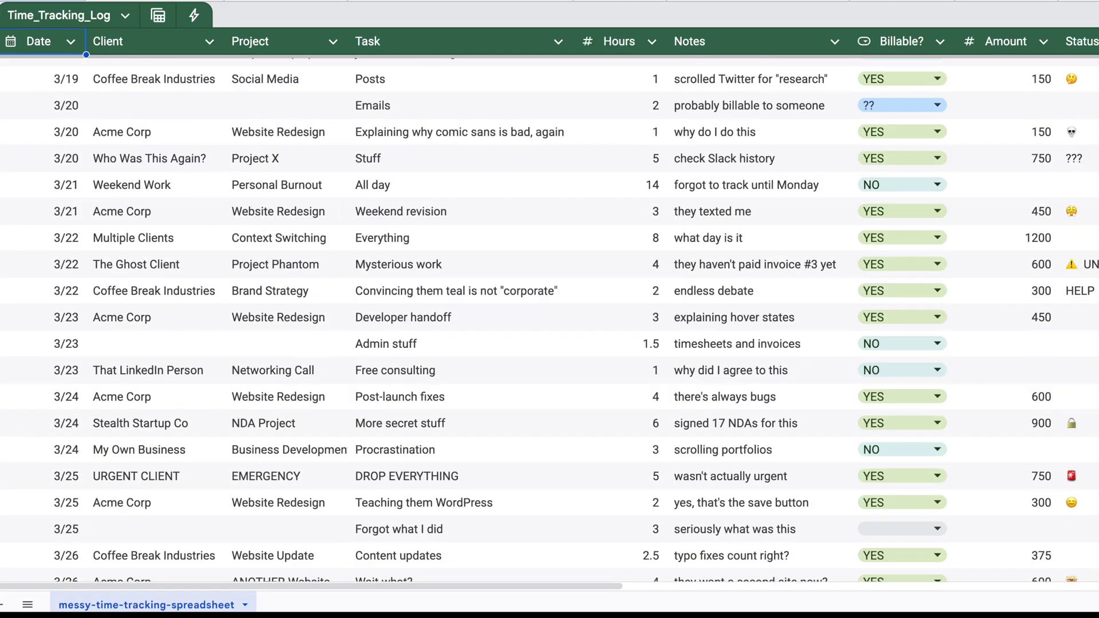
scroll(550, 320, "down", 3)
scroll(550, 320, "down", 2)
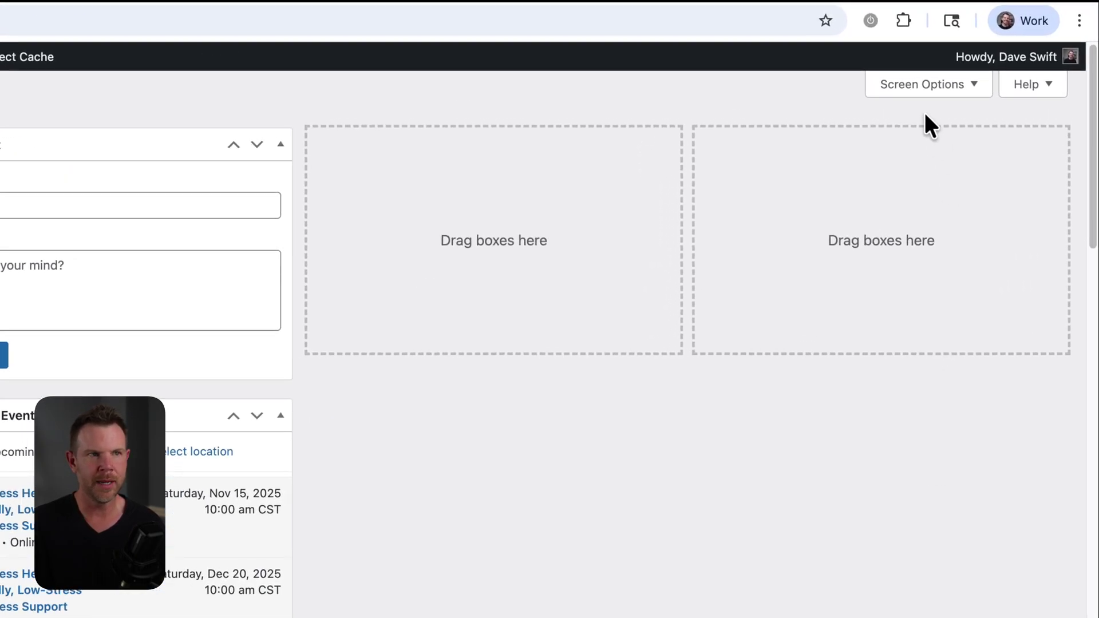
Start a Toggl timer for the current Notion page from the Toggl extension popup.
left_click(869, 19)
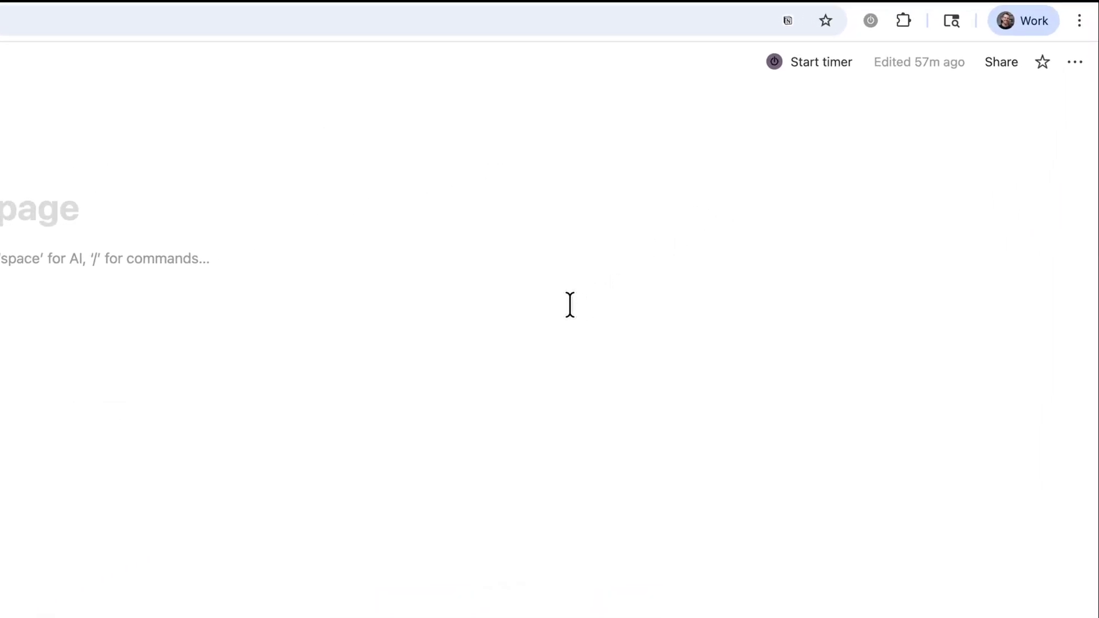
left_click(810, 69)
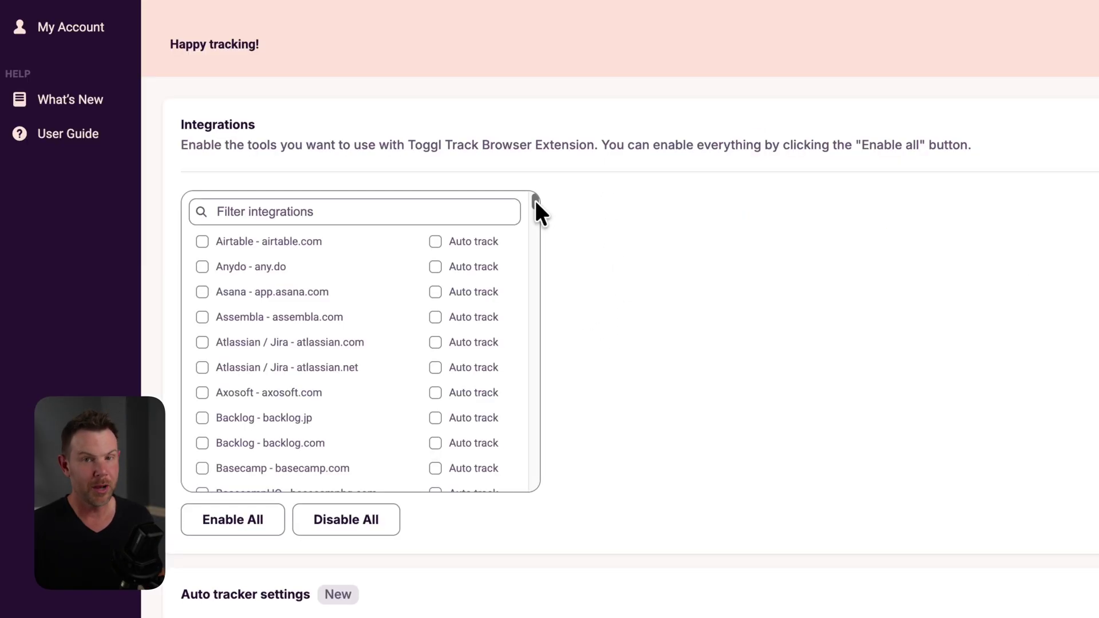
left_click_drag(536, 201, 533, 278)
scroll(792, 335, "down", 6)
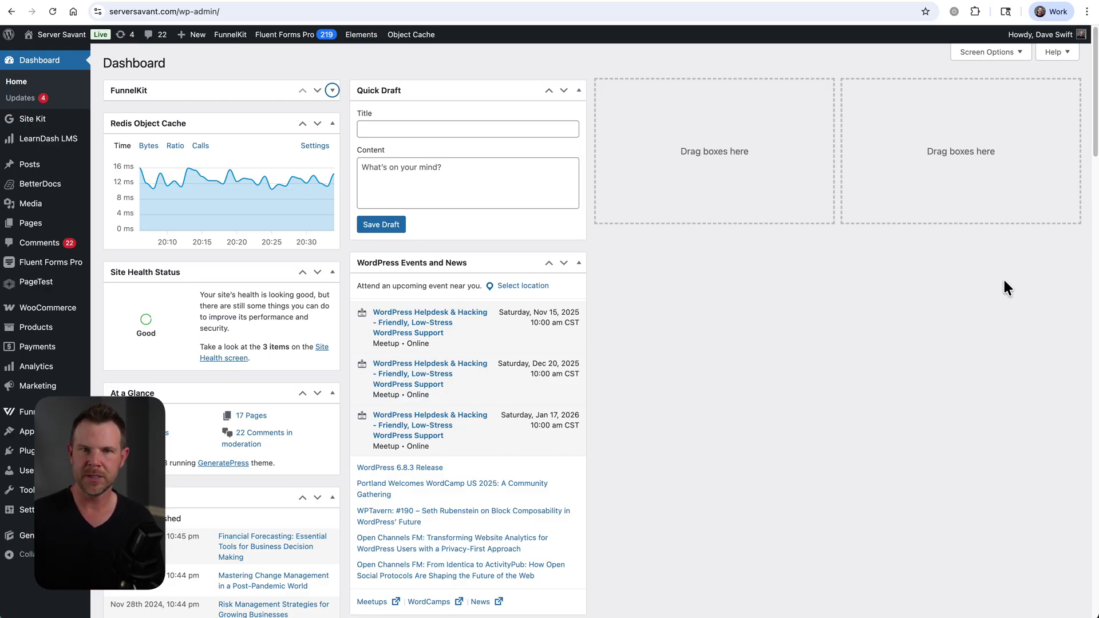
Describe a new entry as 'Website Updates' and assign it to the Website Management project.
left_click(957, 17)
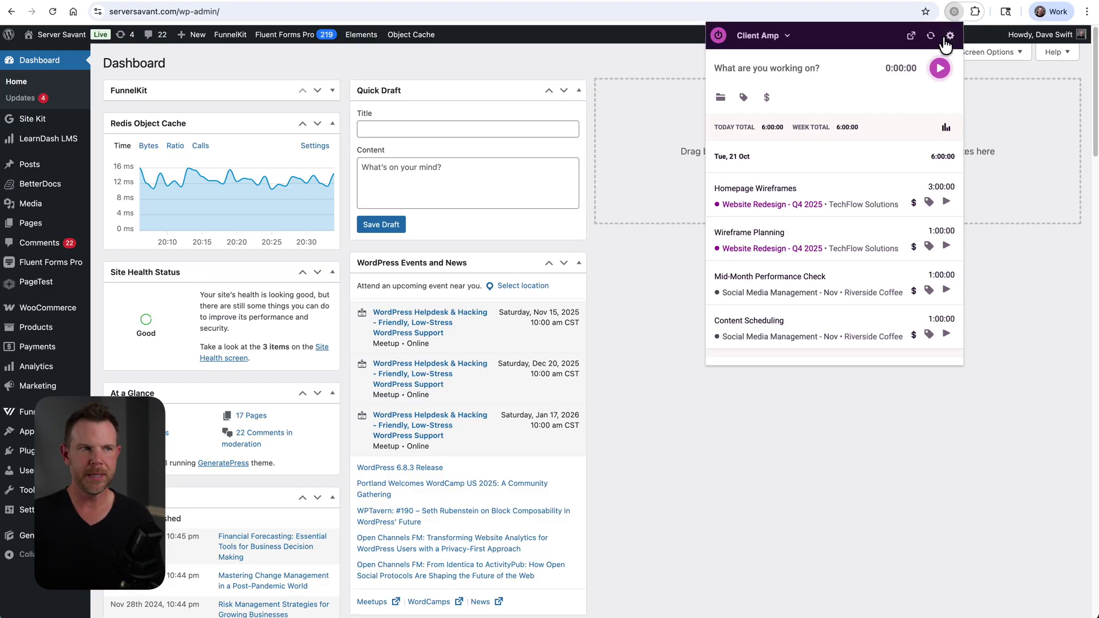
left_click(813, 71)
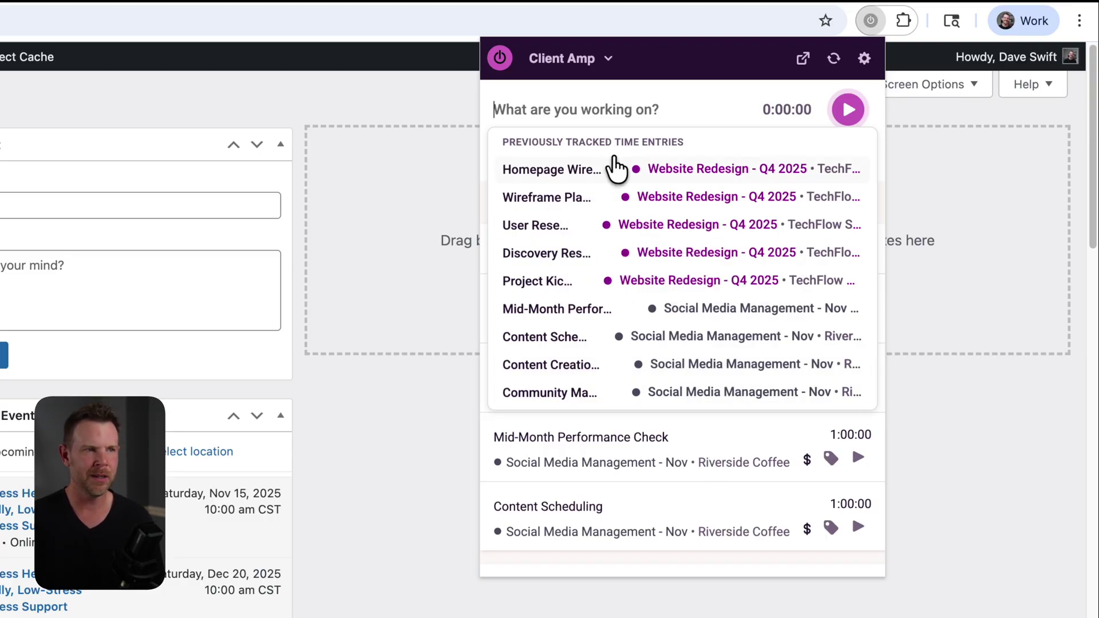
left_click(619, 112)
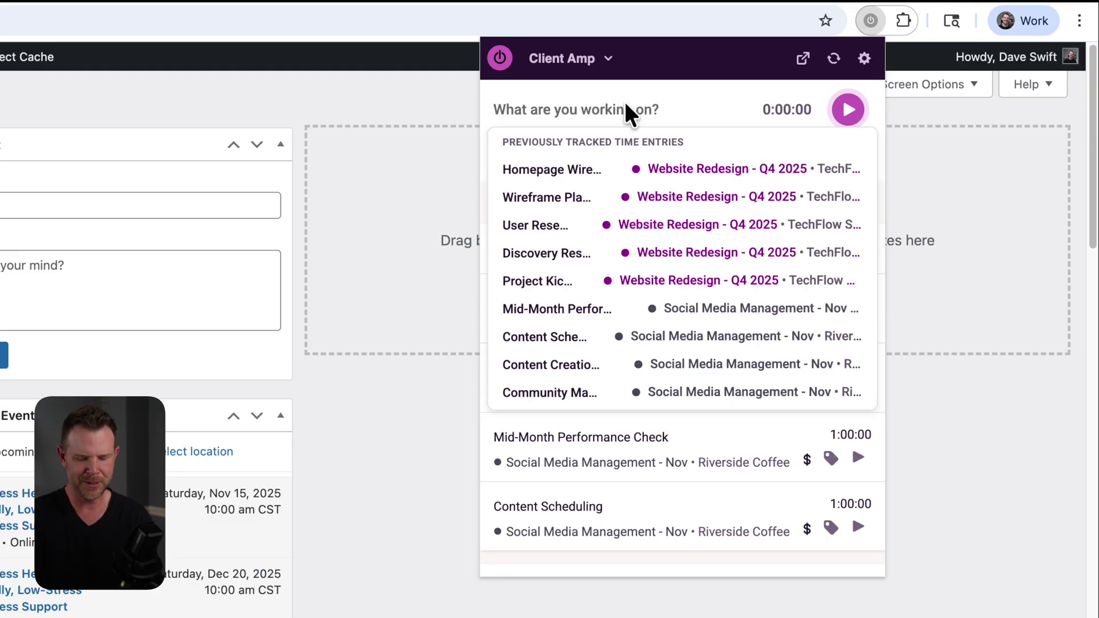
type("Website Updates")
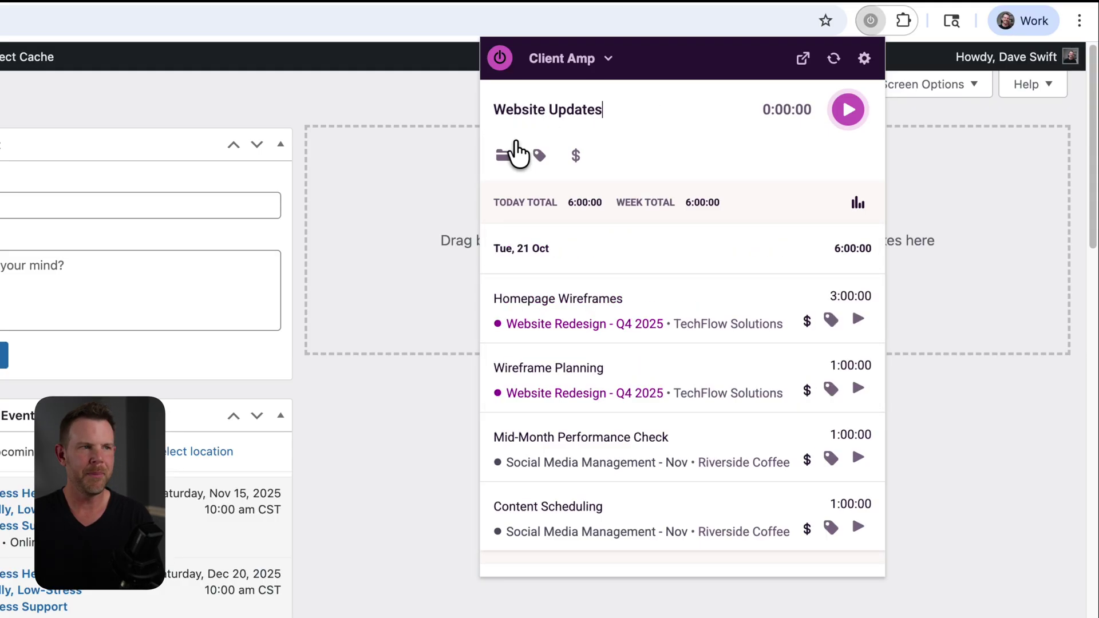
left_click(505, 156)
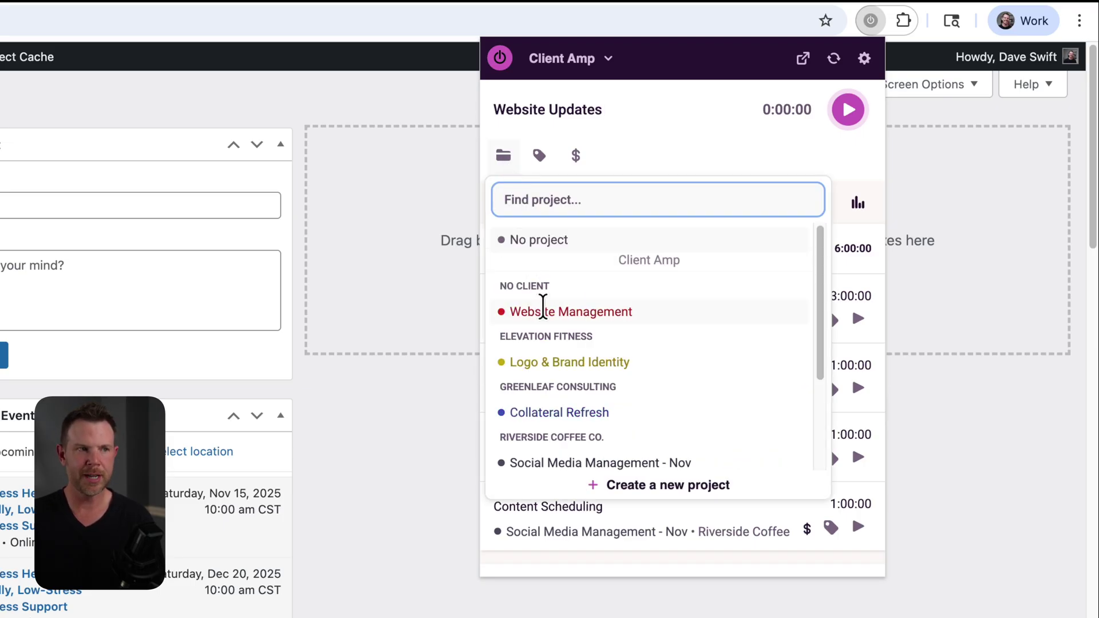
left_click(604, 311)
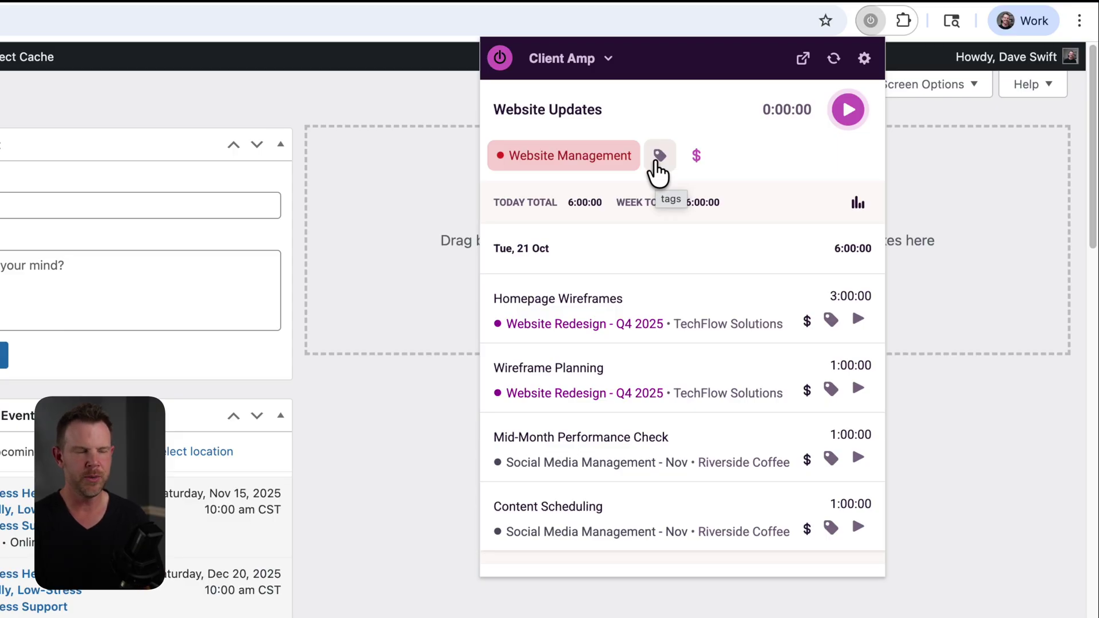
Tag the entry Development, mark it billable, and start its timer.
left_click(659, 156)
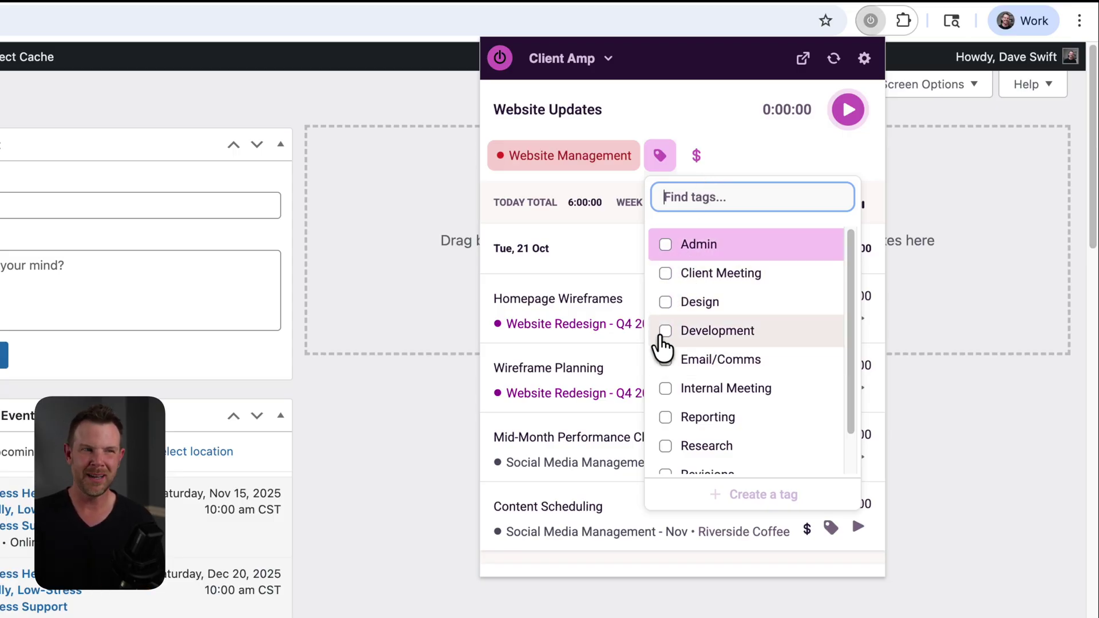
left_click(666, 334)
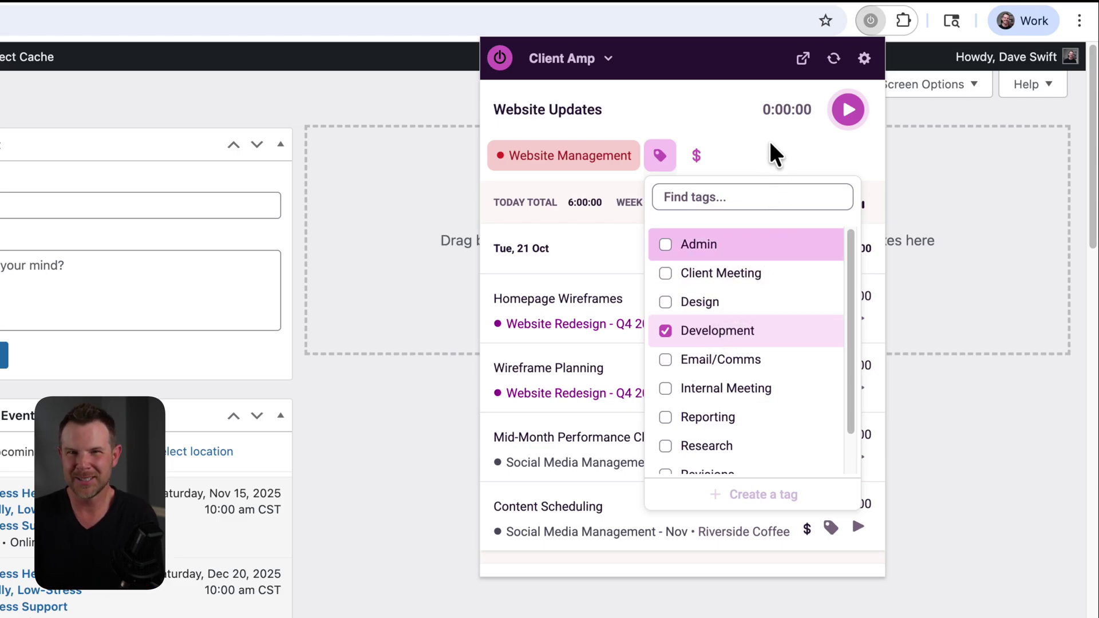
left_click(774, 155)
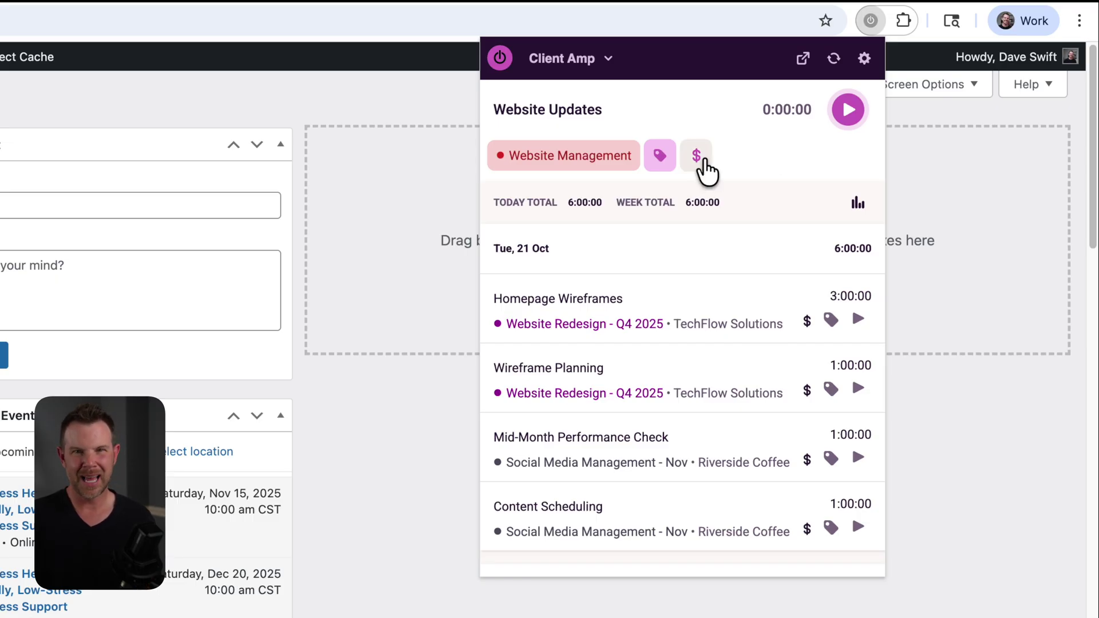
left_click(697, 159)
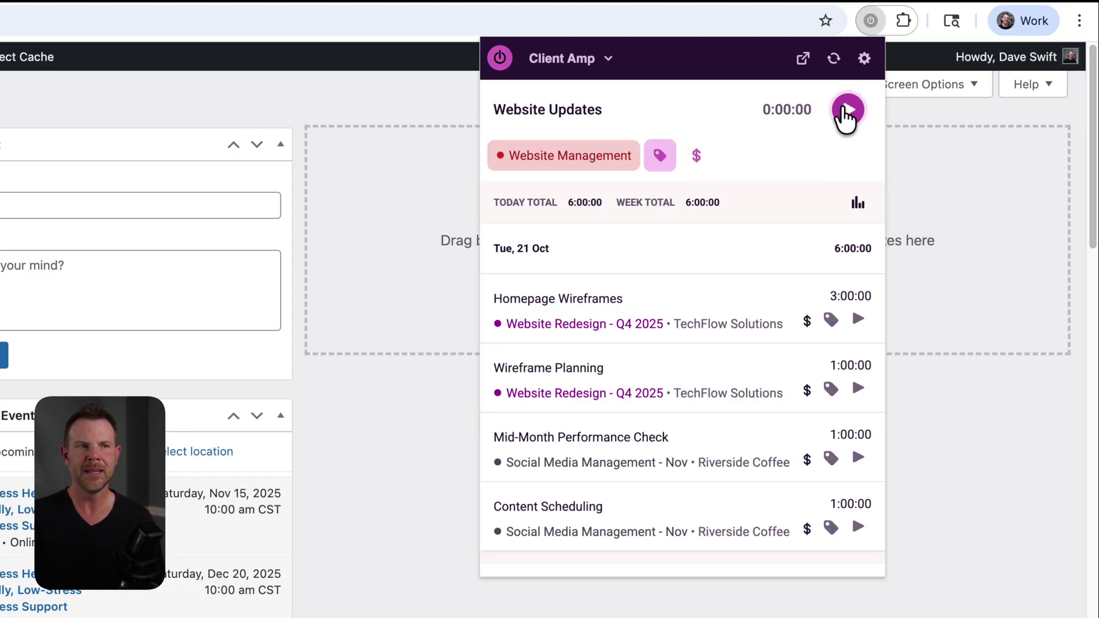
left_click(850, 111)
left_click(670, 577)
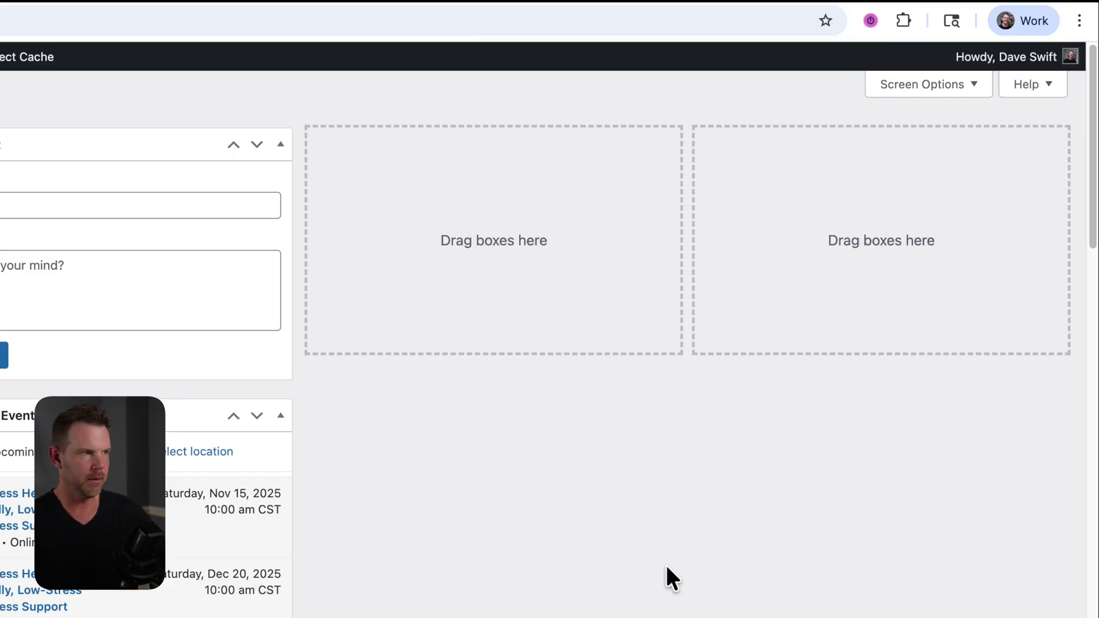
scroll(555, 551, "down", 1)
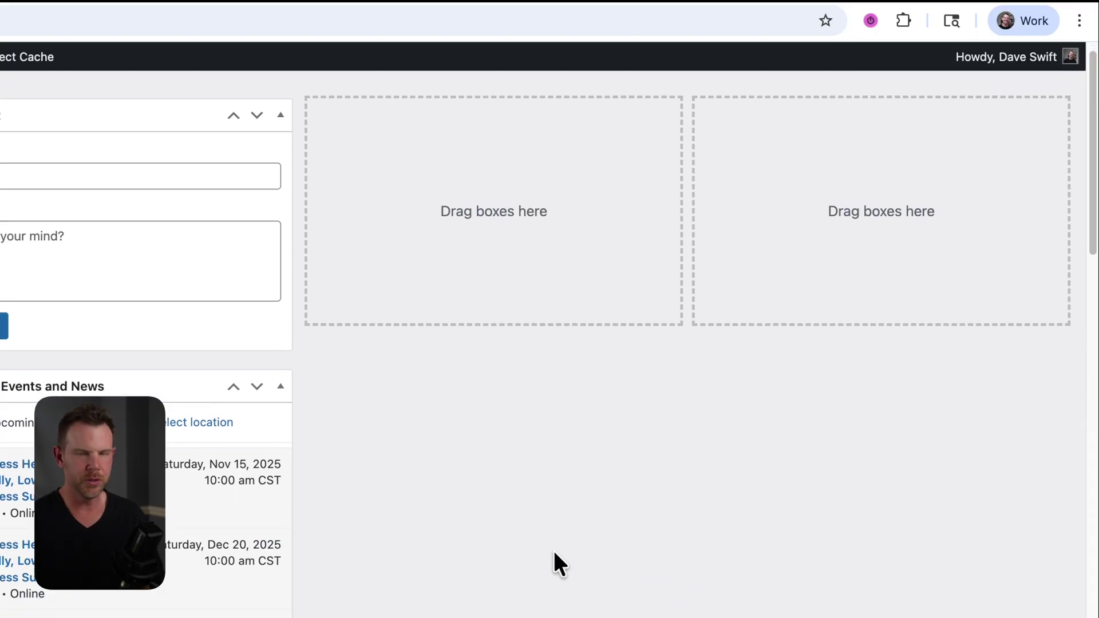
scroll(555, 551, "down", 2)
scroll(554, 550, "down", 2)
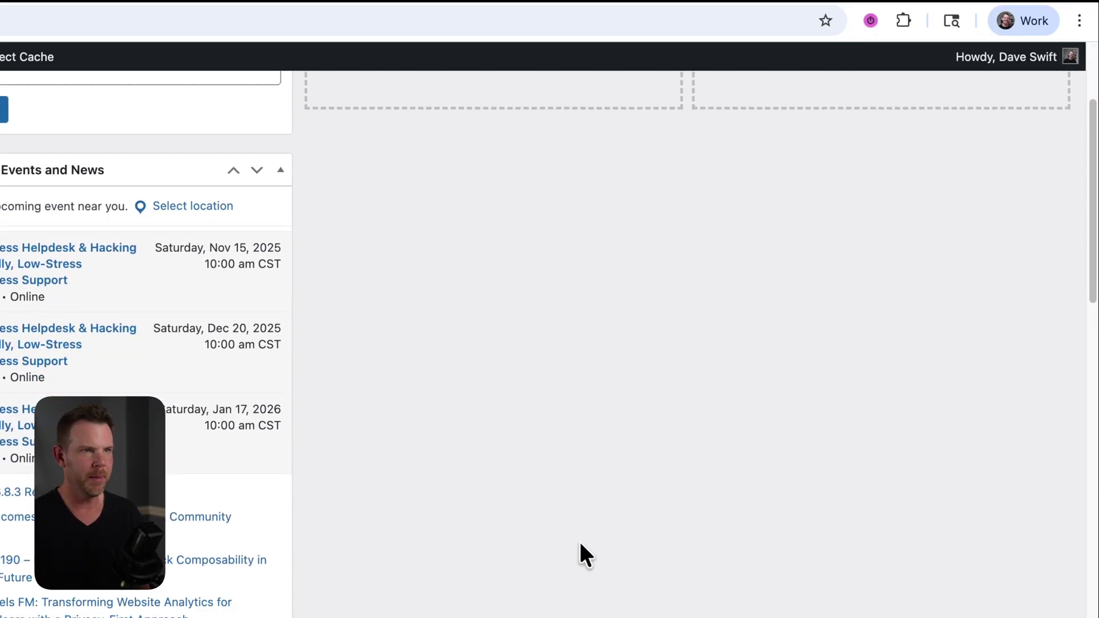
Stop the running Website Updates timer from the Toggl extension.
left_click(869, 20)
left_click(849, 110)
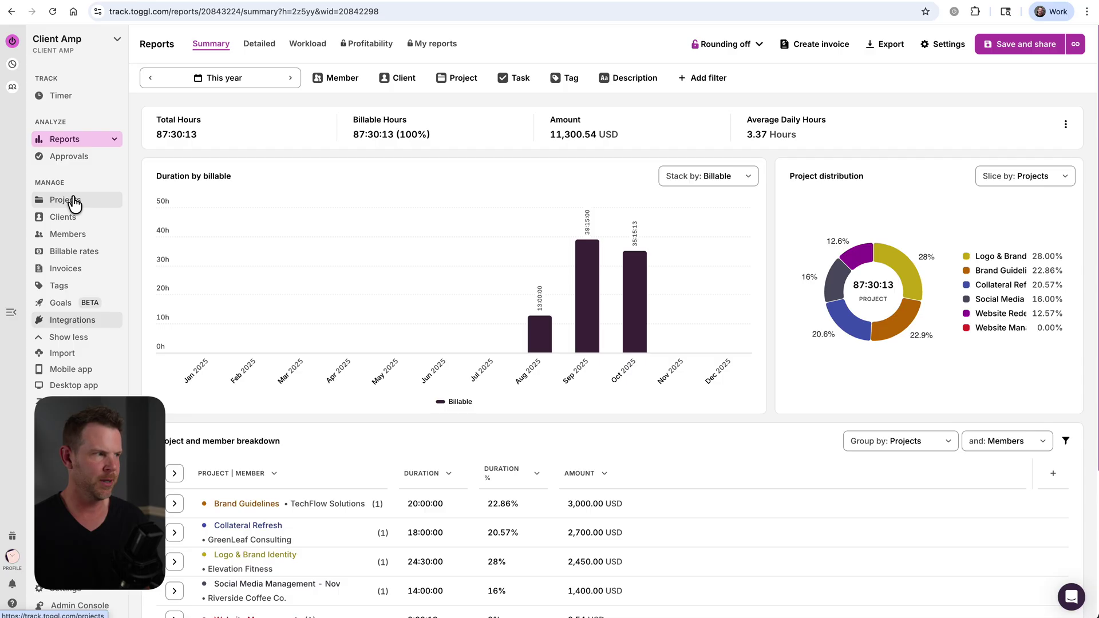
Go to the Clients page under Manage in the Toggl Track sidebar.
left_click(70, 218)
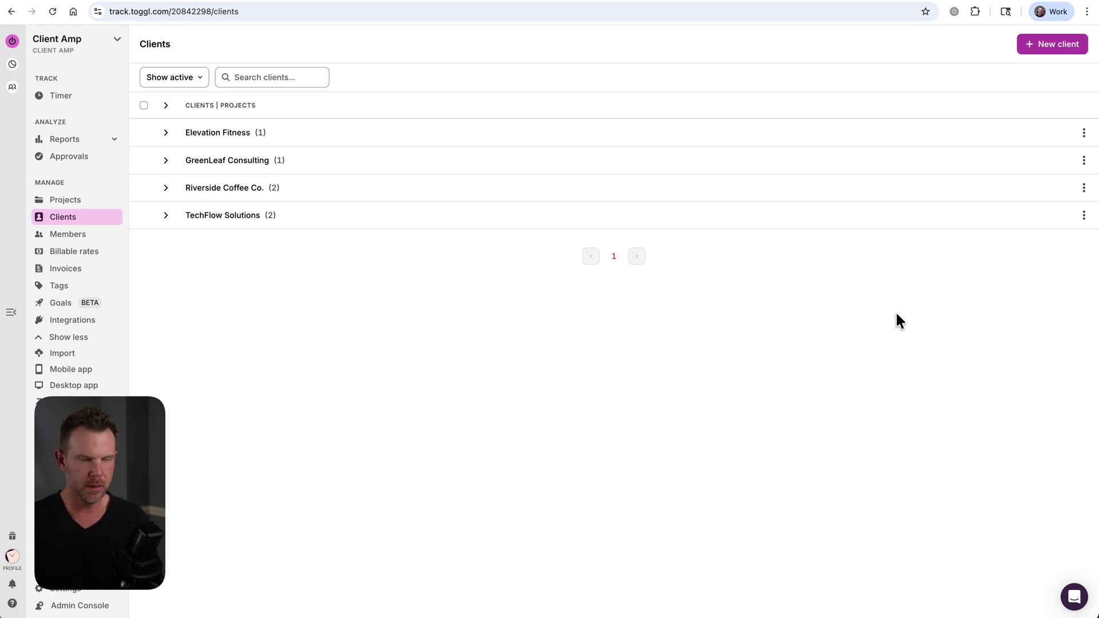
Create the client Legacy Brand Co. with a new Packaging Design project.
left_click(1070, 46)
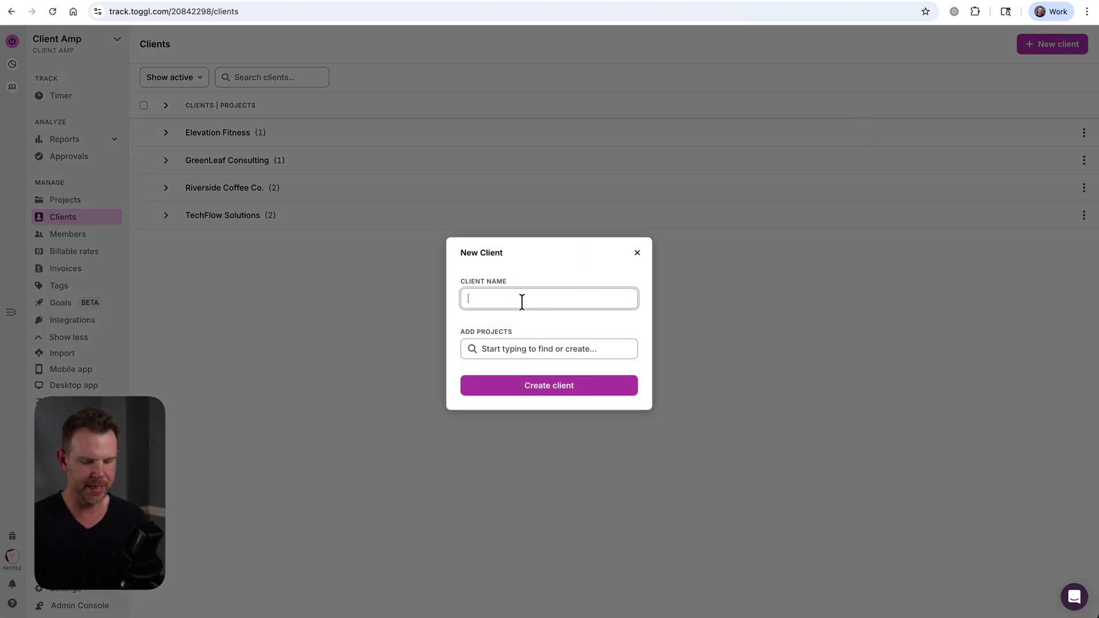
type("Legacy Brand Co.")
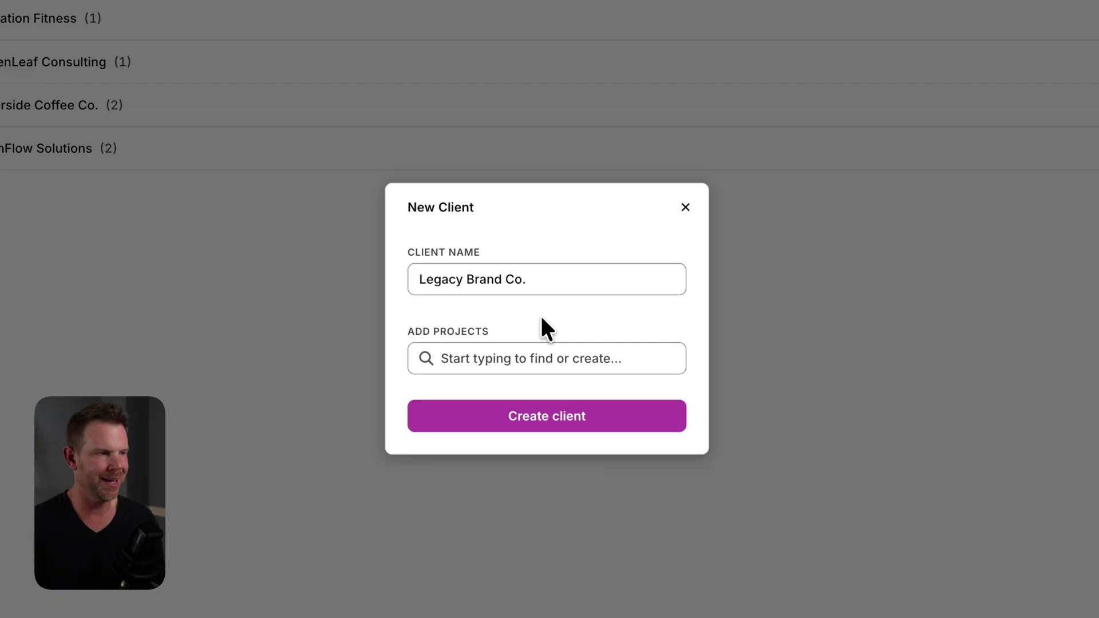
left_click(479, 368)
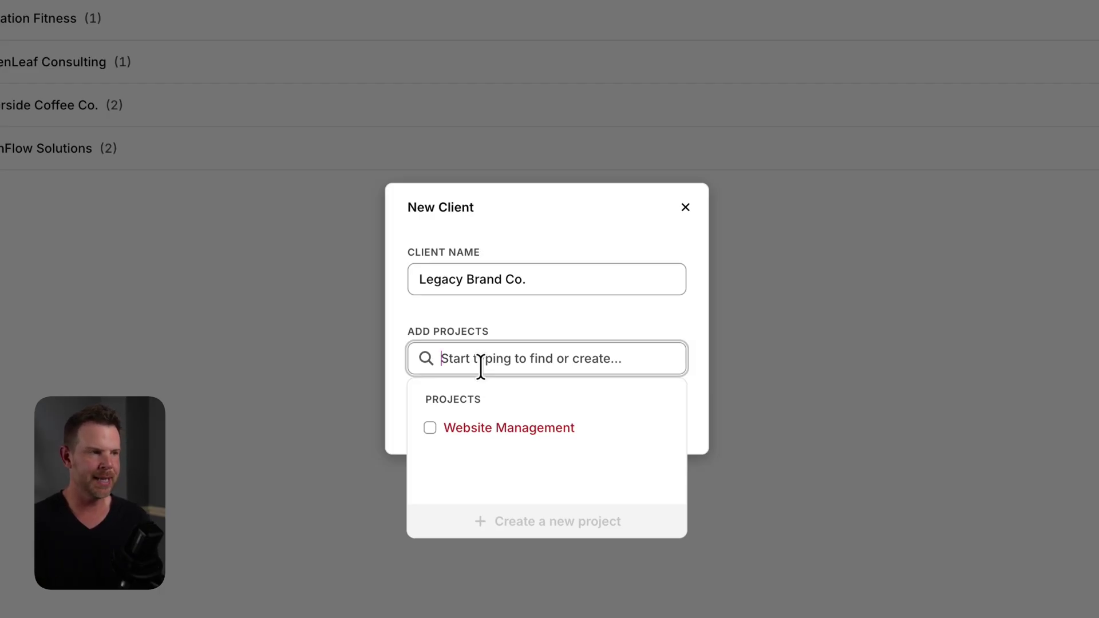
type("Packaging Design")
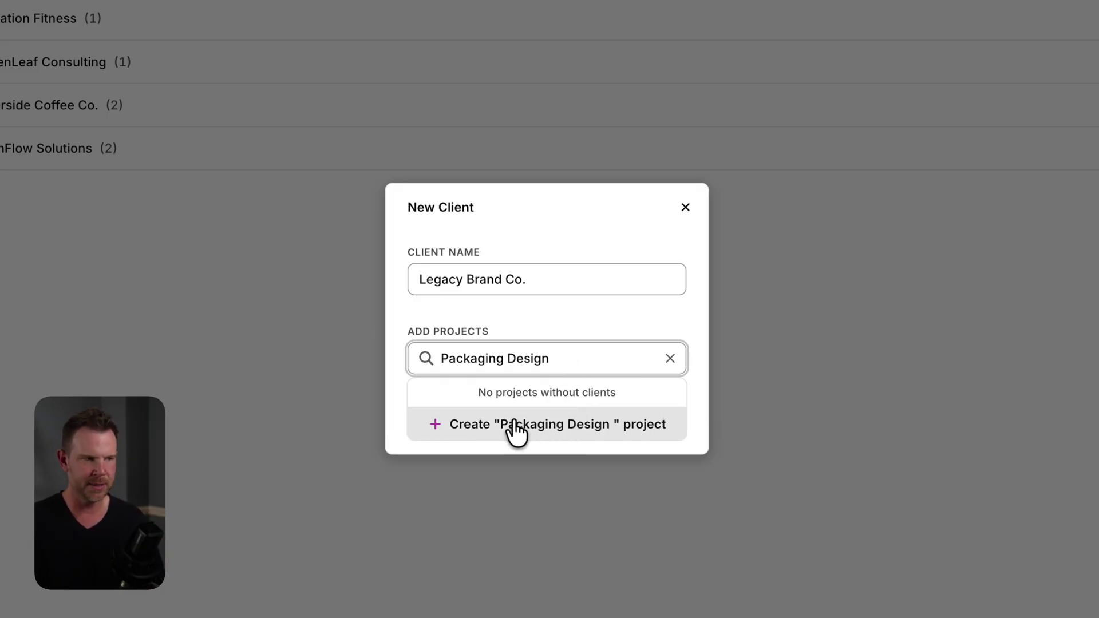
left_click(471, 434)
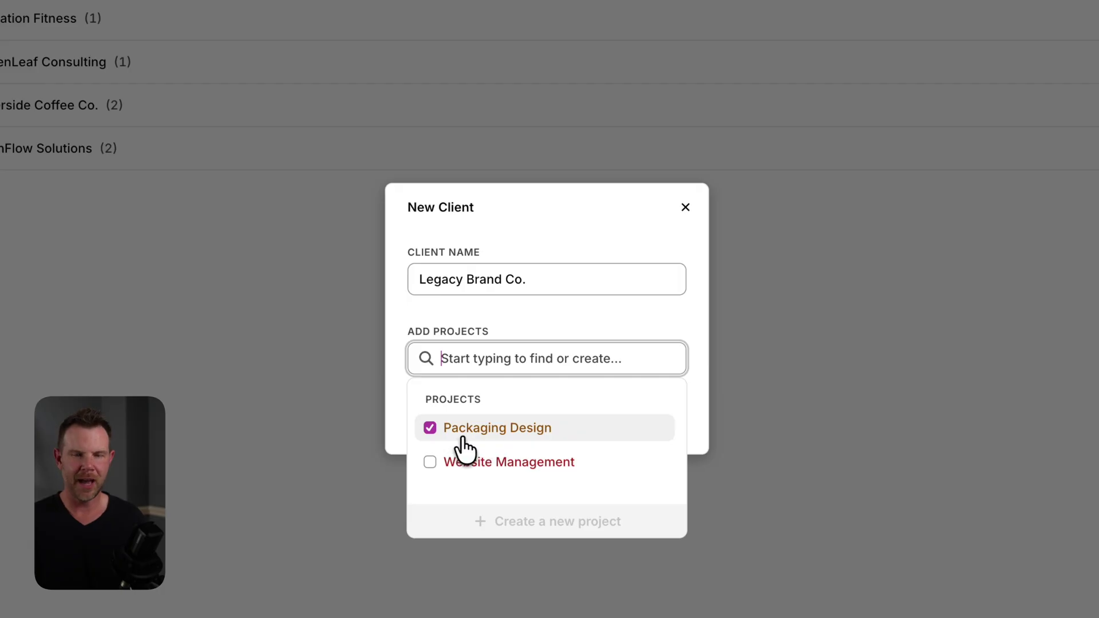
left_click(523, 316)
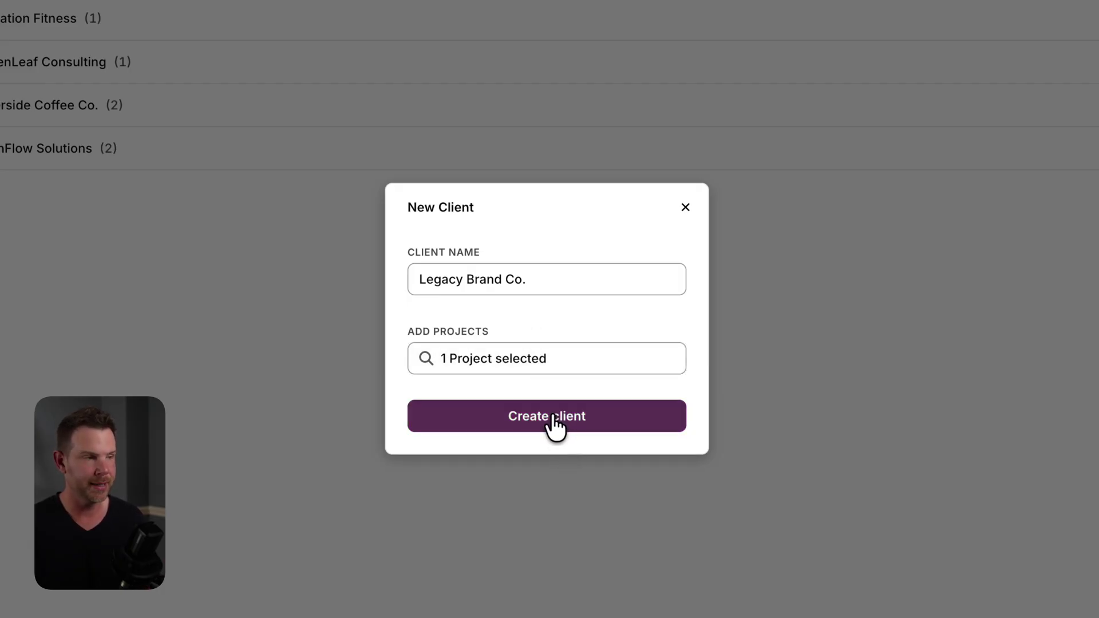
left_click(553, 421)
Expand Legacy Brand Co. and Elevation Fitness, then open the Logo & Brand Identity dashboard.
left_click(166, 187)
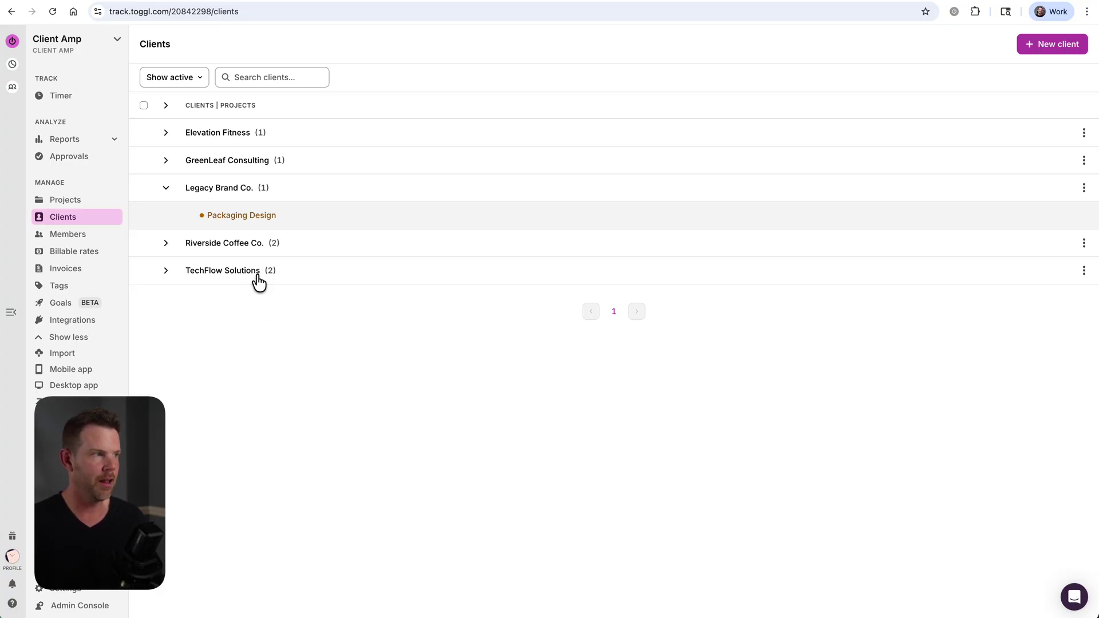
left_click(165, 132)
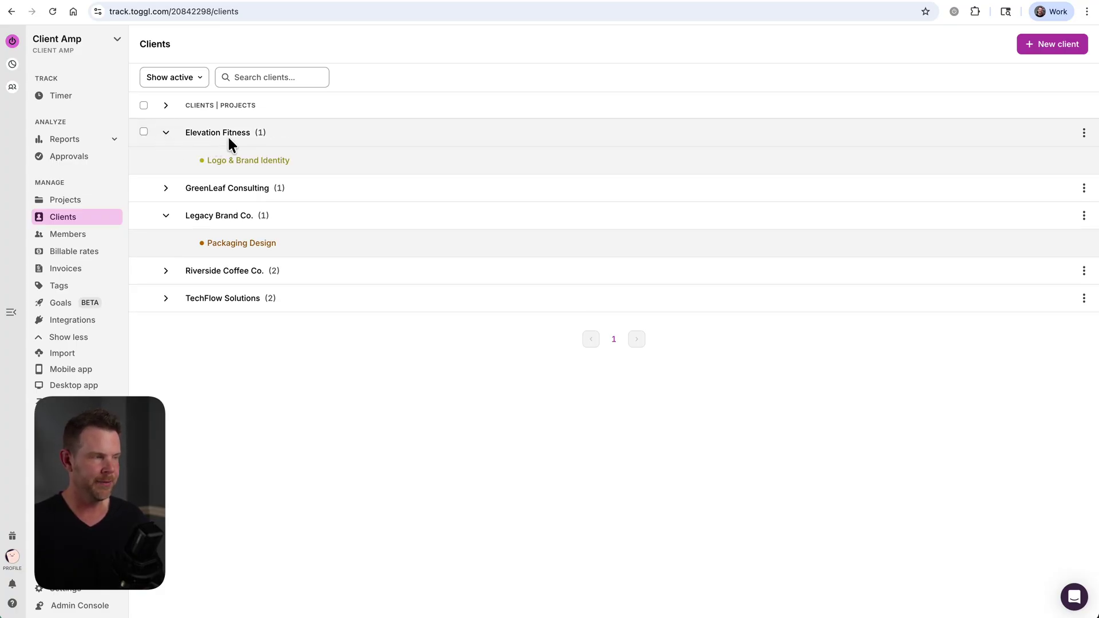
left_click(253, 160)
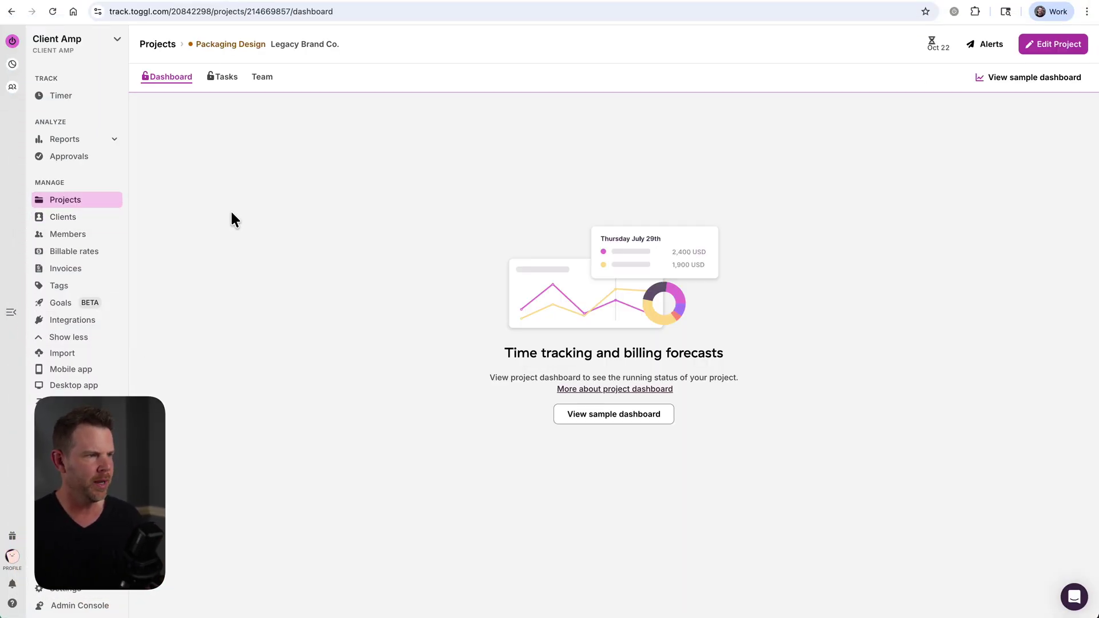
Edit the Packaging Design project and reveal its Advanced Options.
left_click(1055, 44)
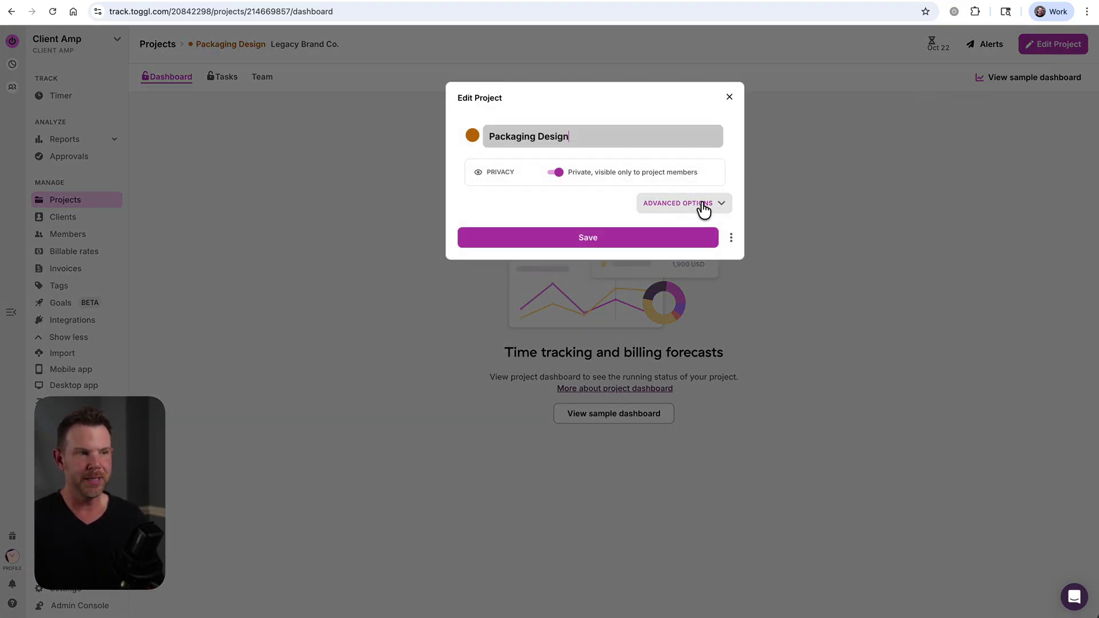
left_click(711, 207)
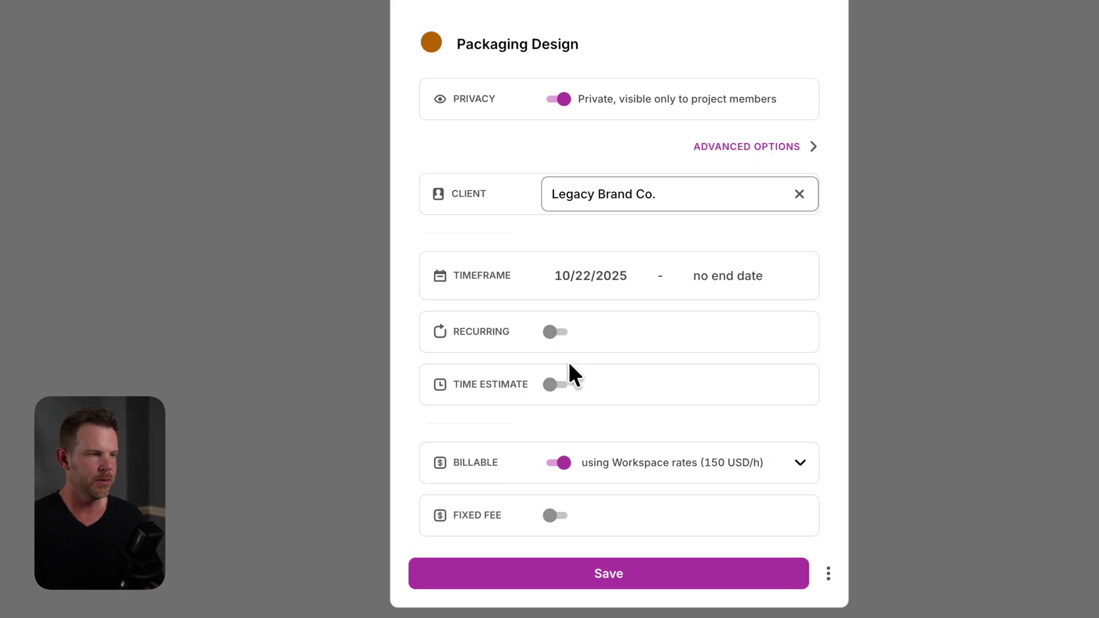
Enable Packaging Design's time estimate and enter 20 hours.
left_click(558, 391)
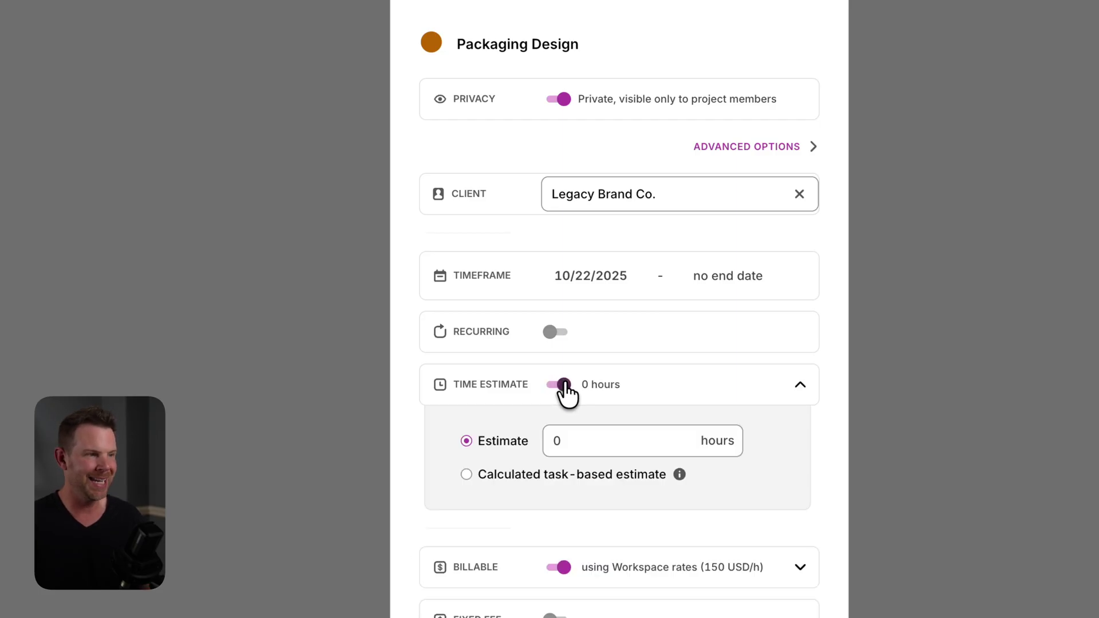
left_click(602, 432)
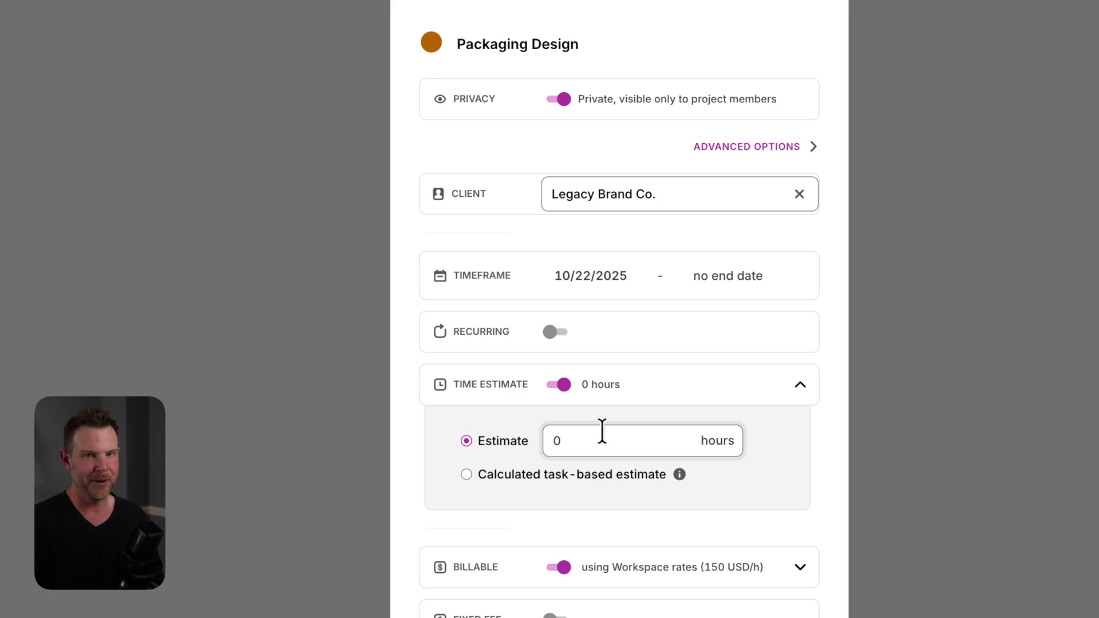
type("2")
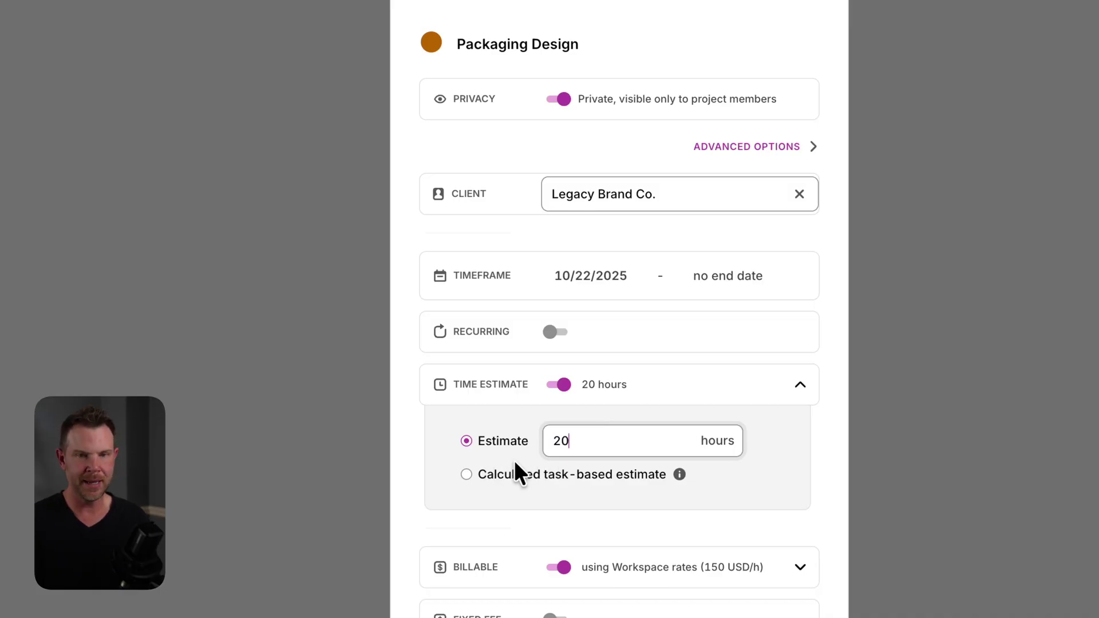
Switch Packaging Design to a custom project hourly rate of 200 USD.
left_click(748, 570)
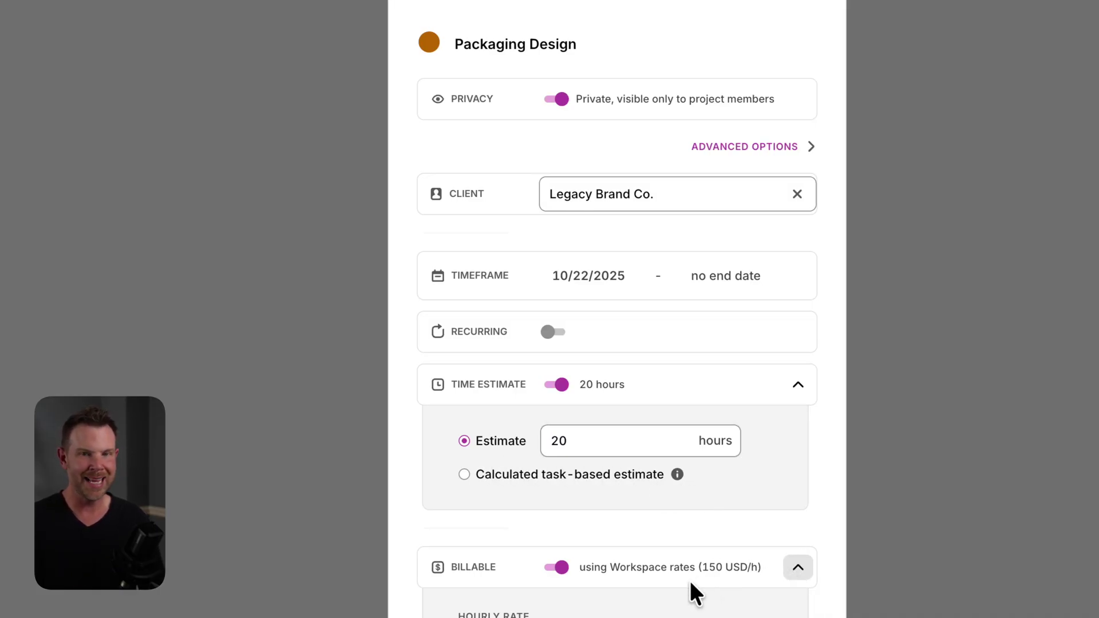
scroll(692, 586, "down", 1)
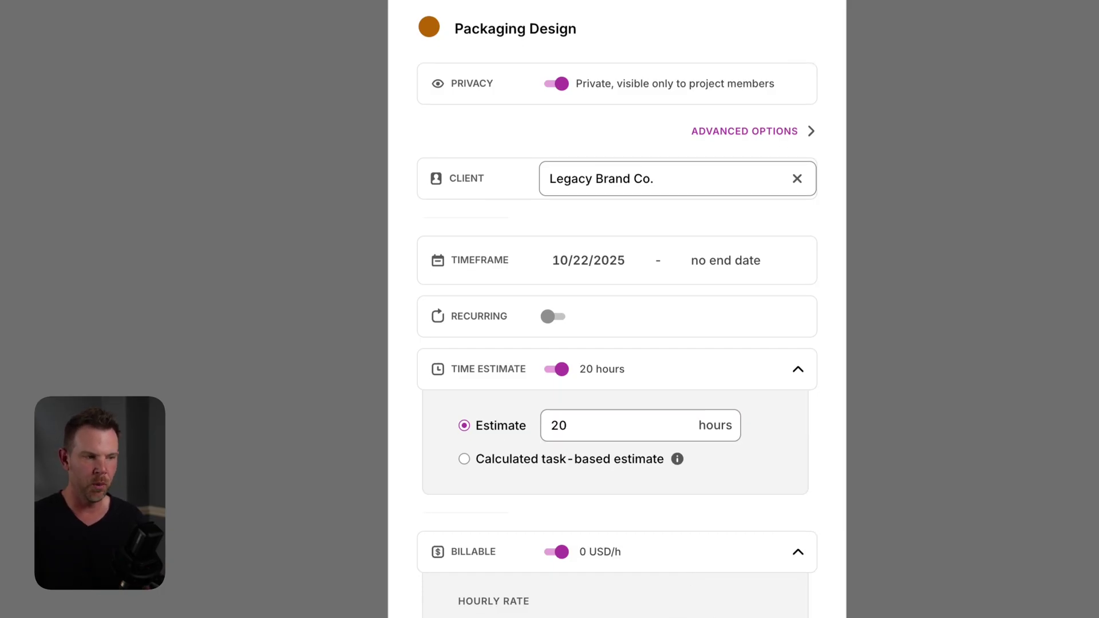
scroll(723, 435, "down", 3)
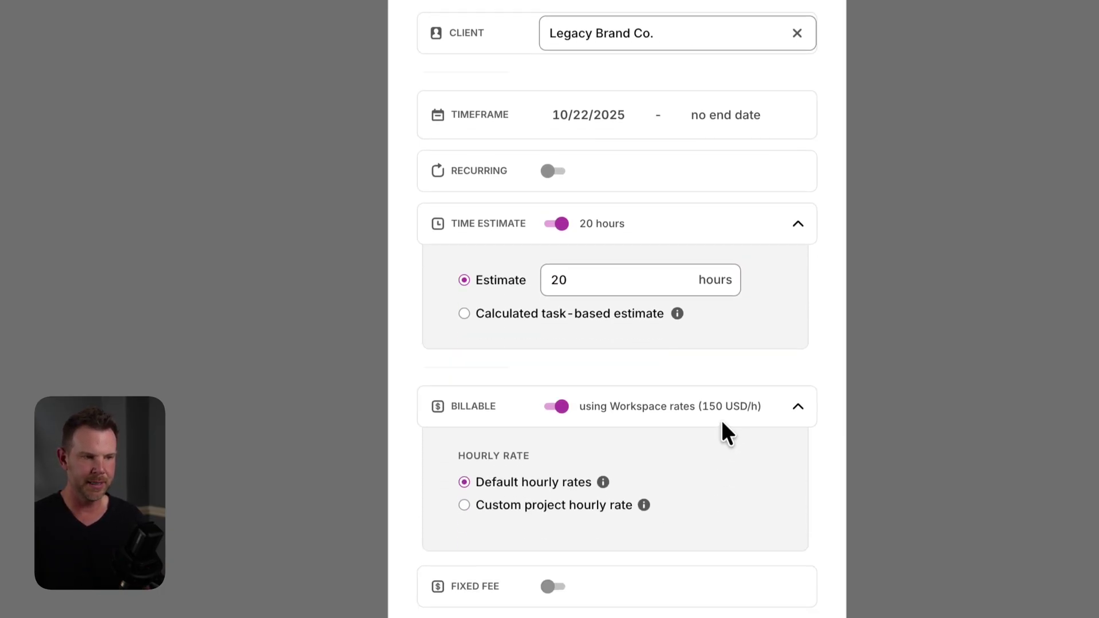
left_click(554, 495)
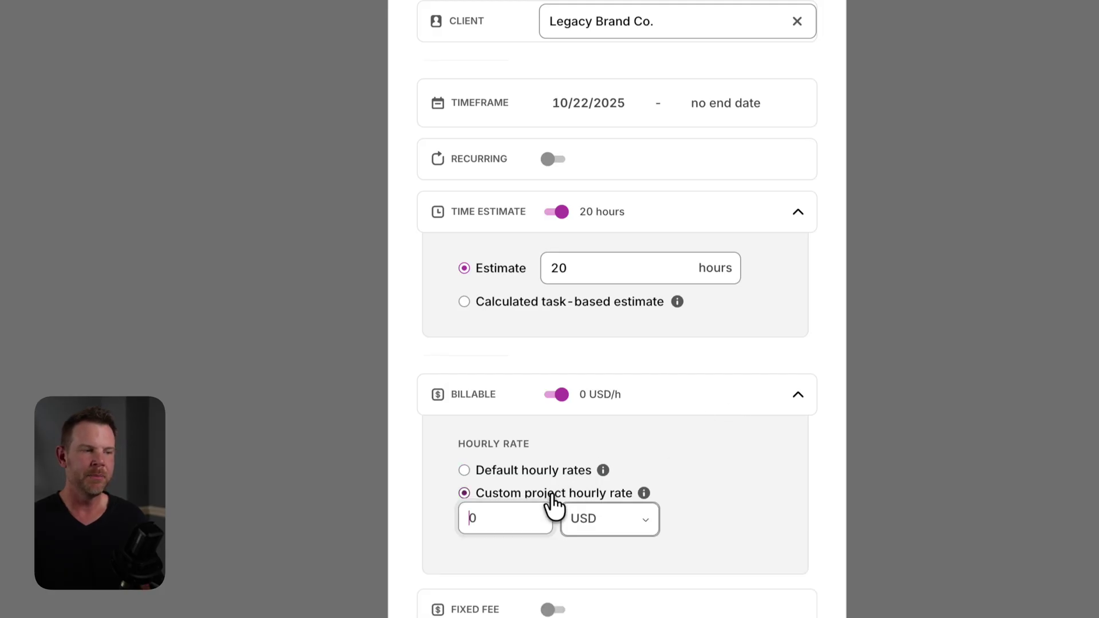
left_click(514, 518)
type("200")
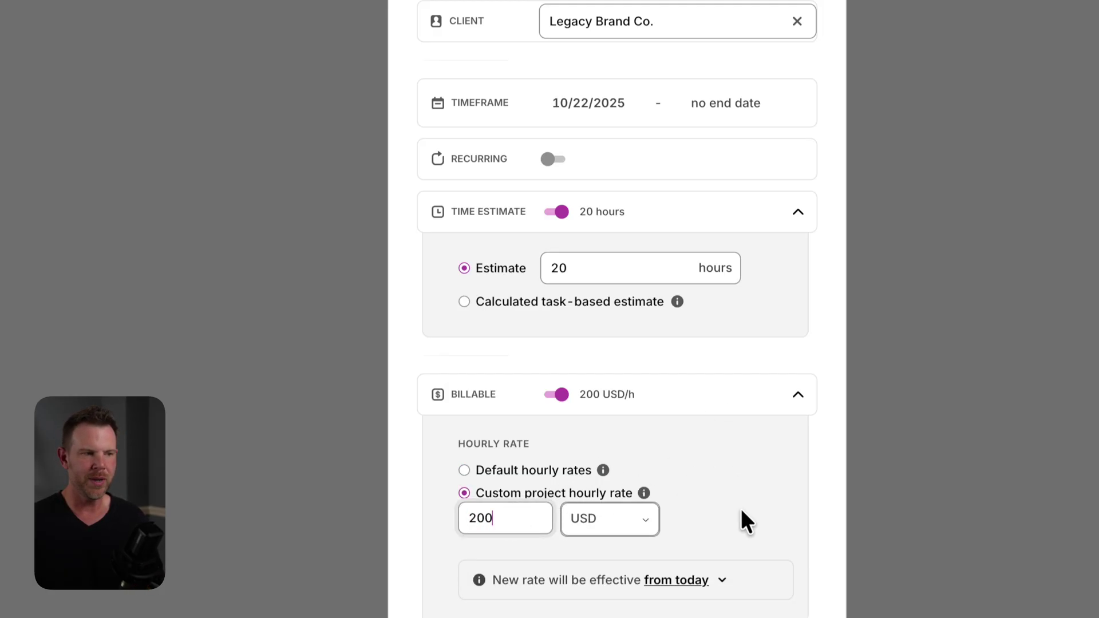
scroll(743, 506, "down", 3)
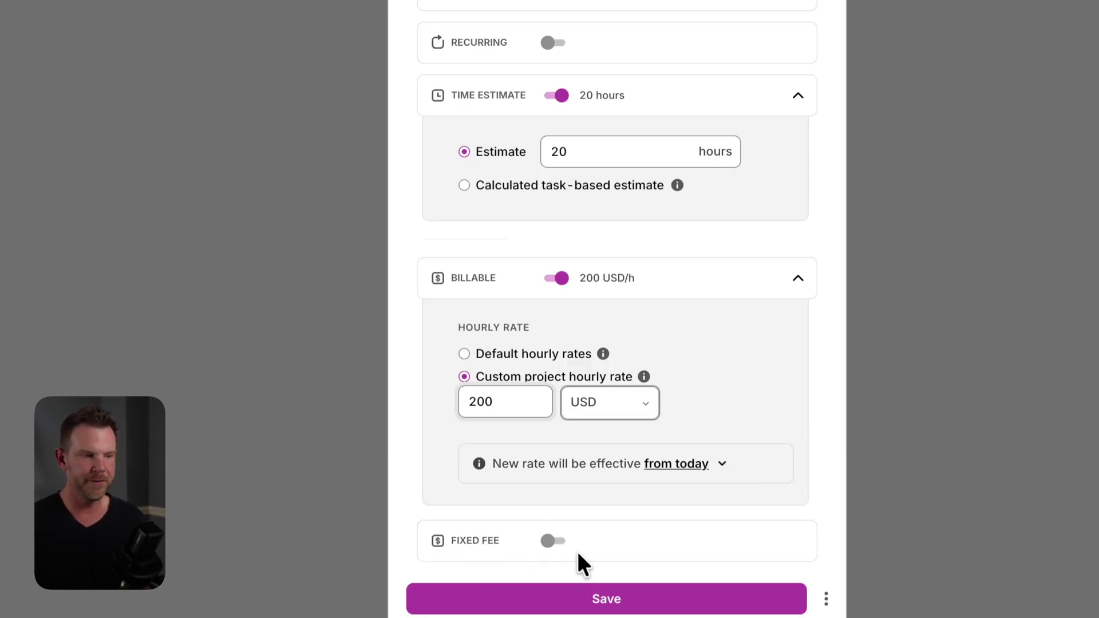
Add a 4000 USD fixed fee and save the project, applying the rate from today.
left_click(551, 548)
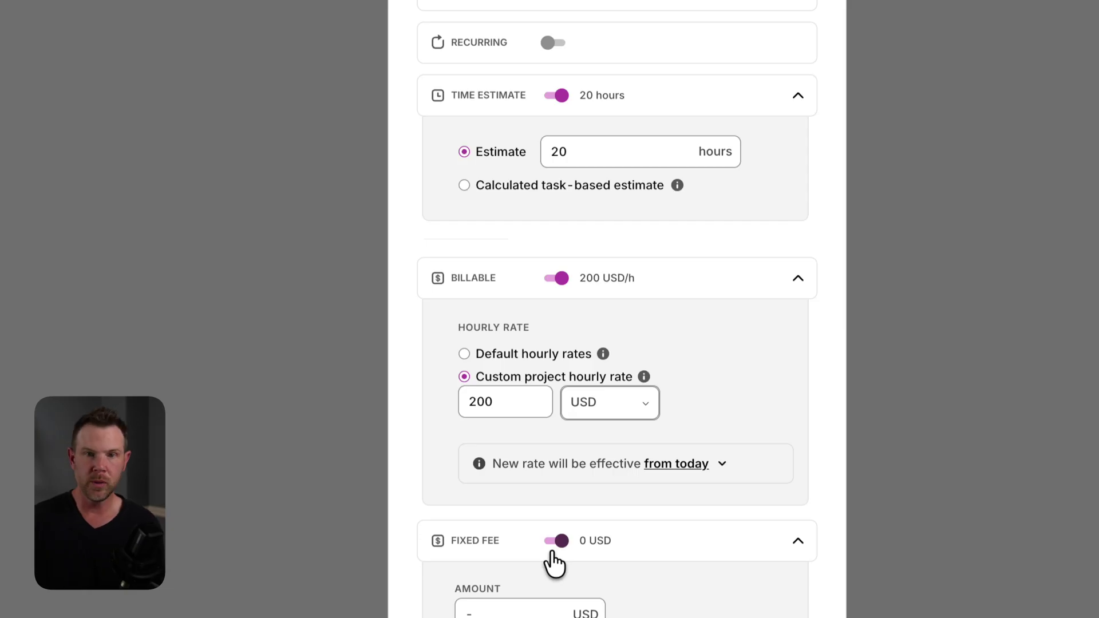
scroll(651, 474, "down", 2)
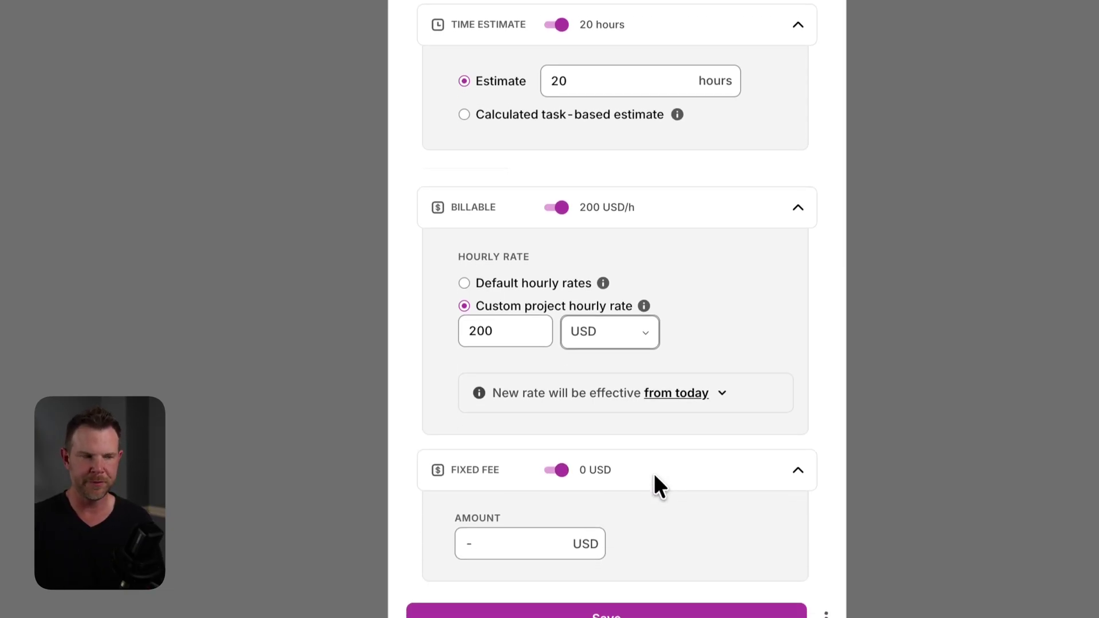
scroll(654, 474, "down", 1)
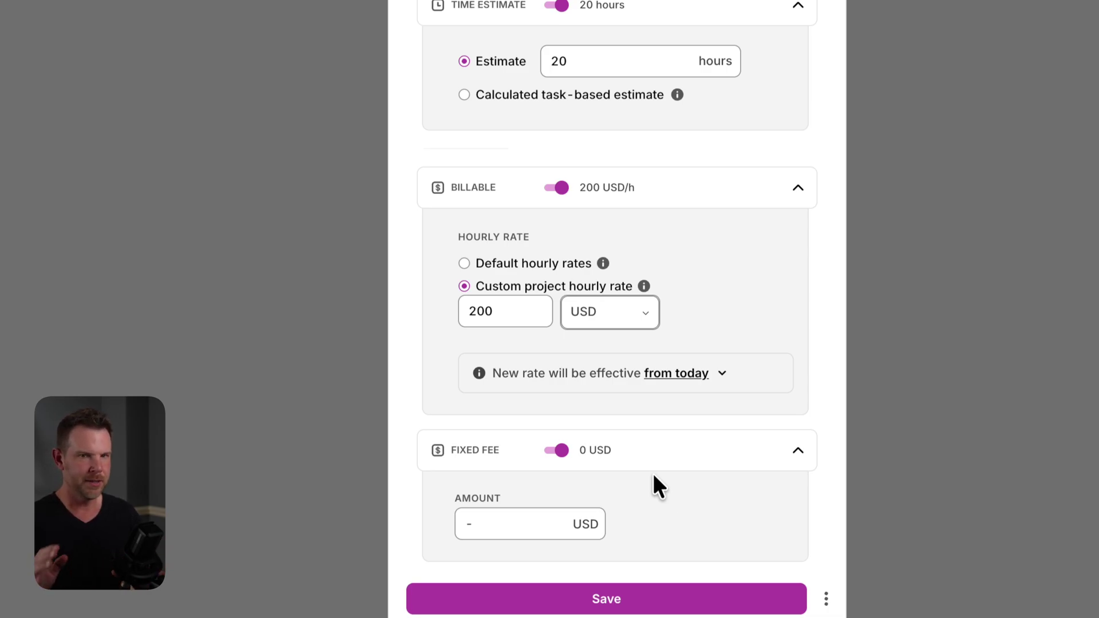
left_click(512, 526)
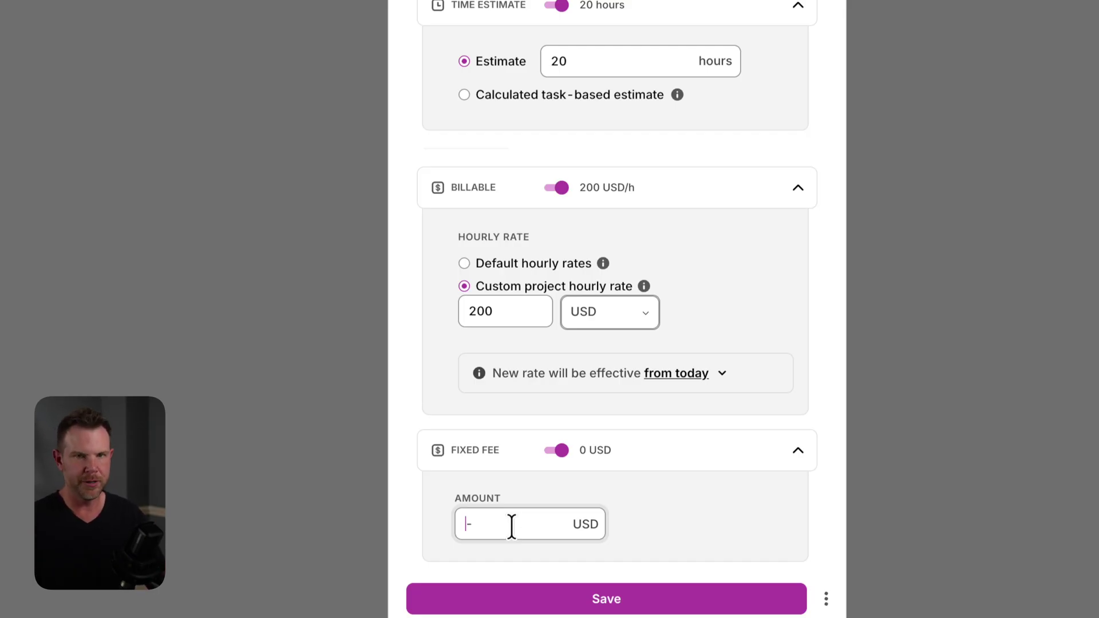
type("4000")
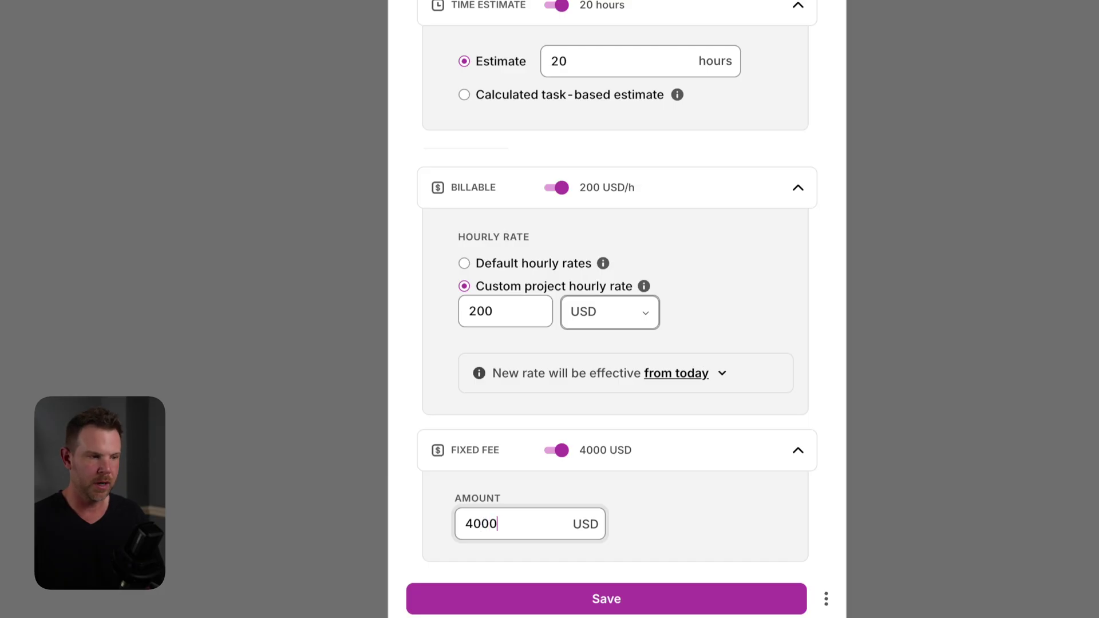
left_click(657, 600)
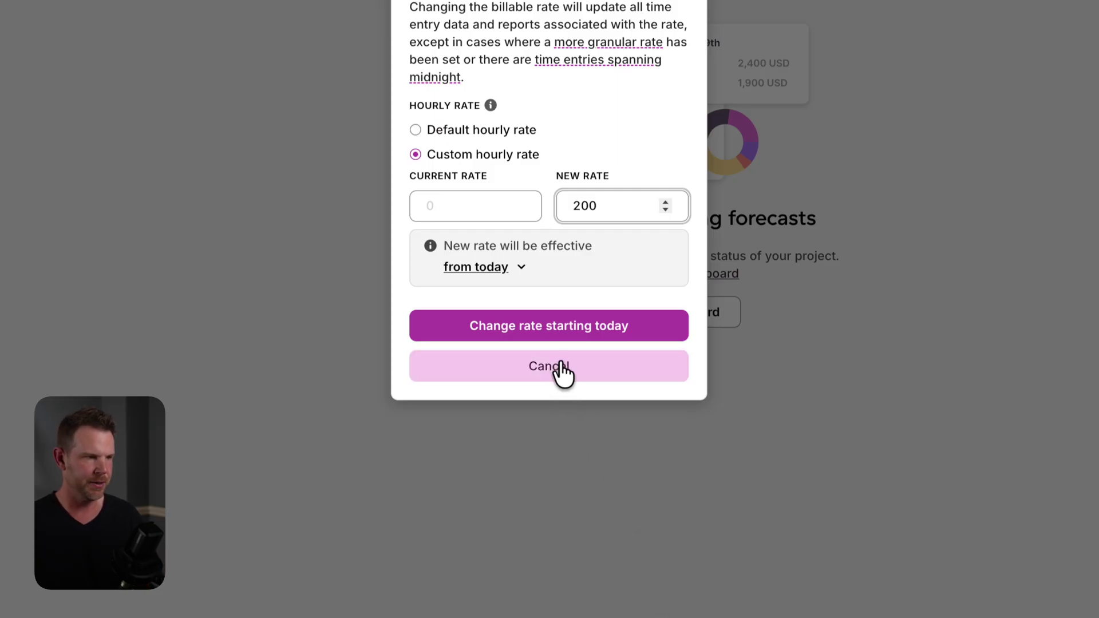
left_click(584, 325)
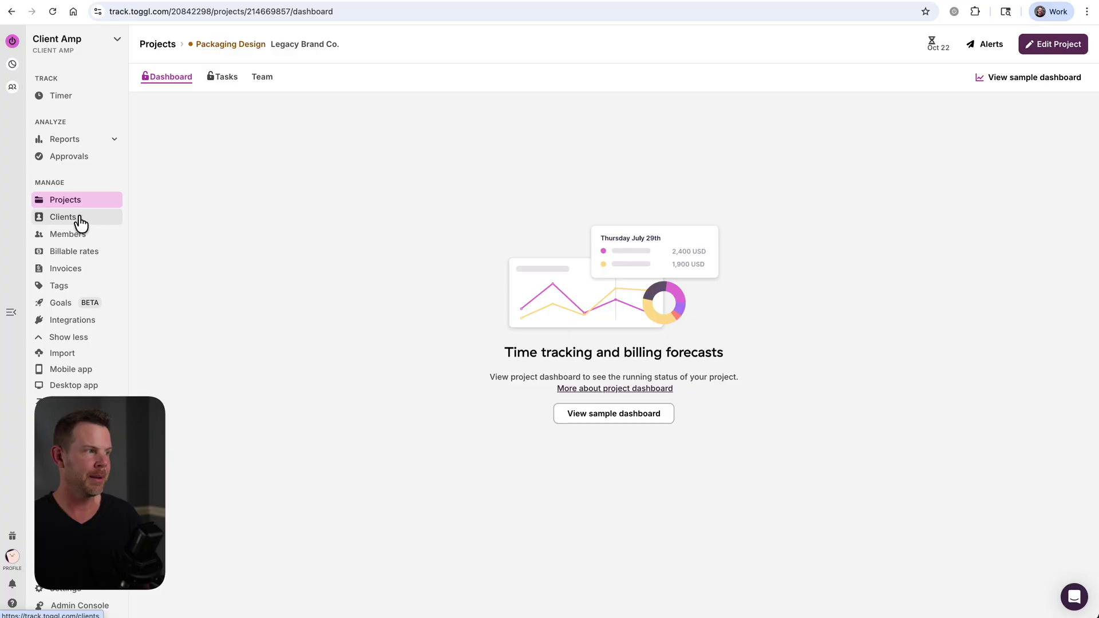
Open the workspace Projects list from the left sidebar.
left_click(77, 203)
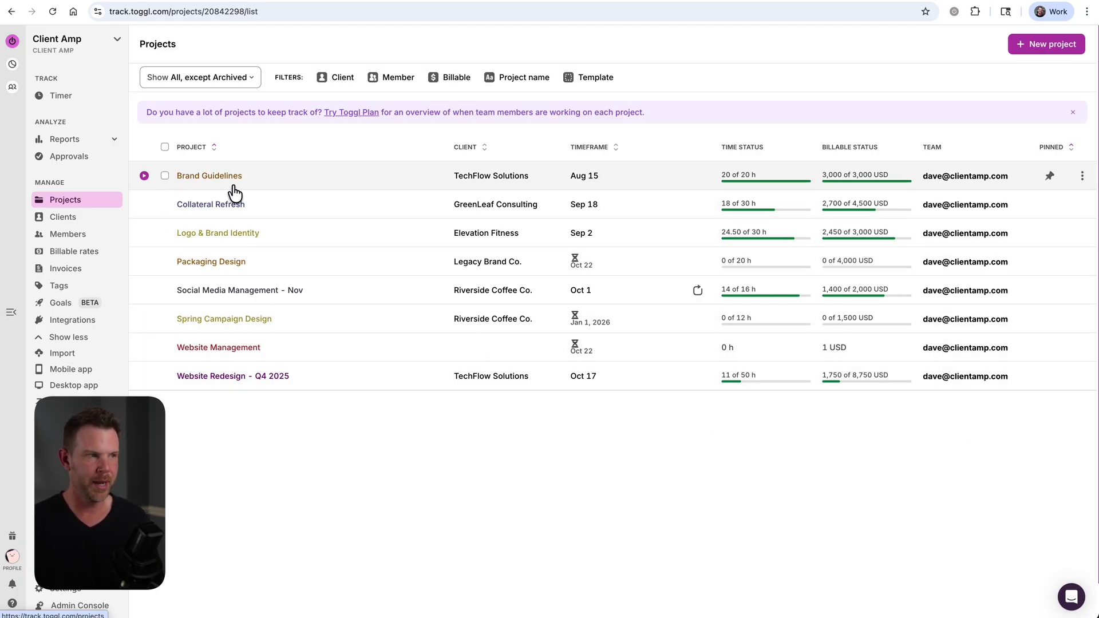
mouse_move(279, 175)
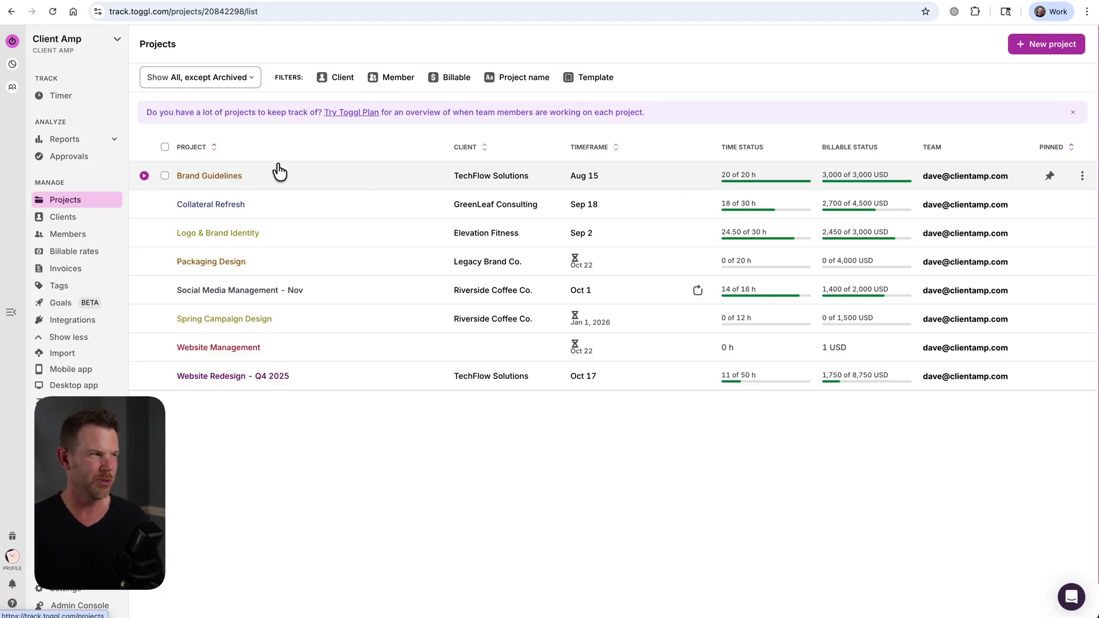
Select the Brand Guidelines project and archive it.
left_click(165, 176)
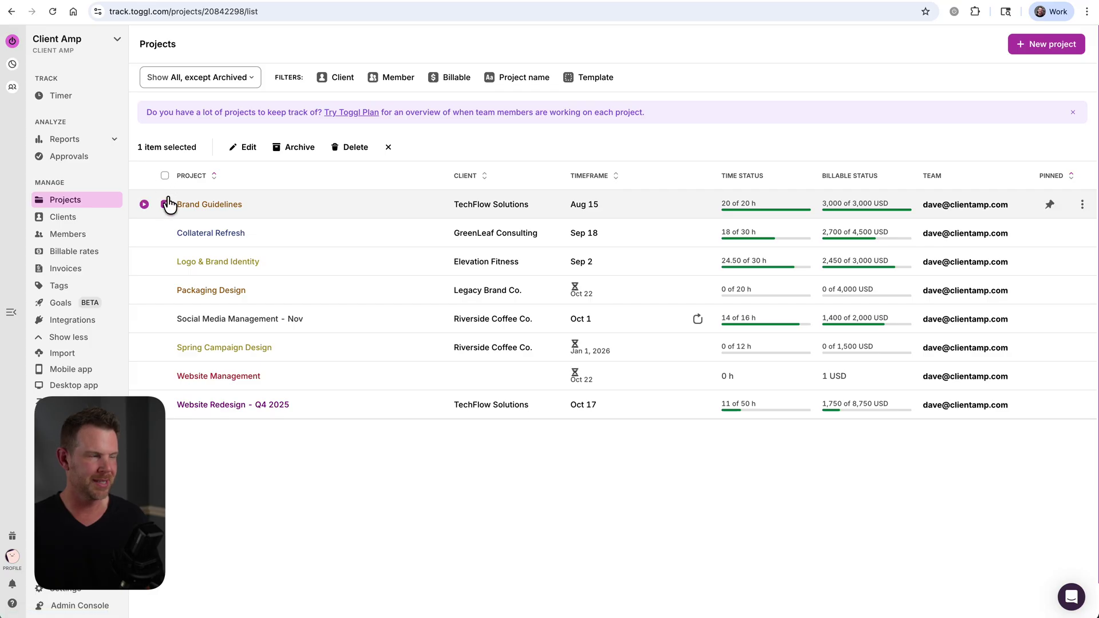
left_click(294, 150)
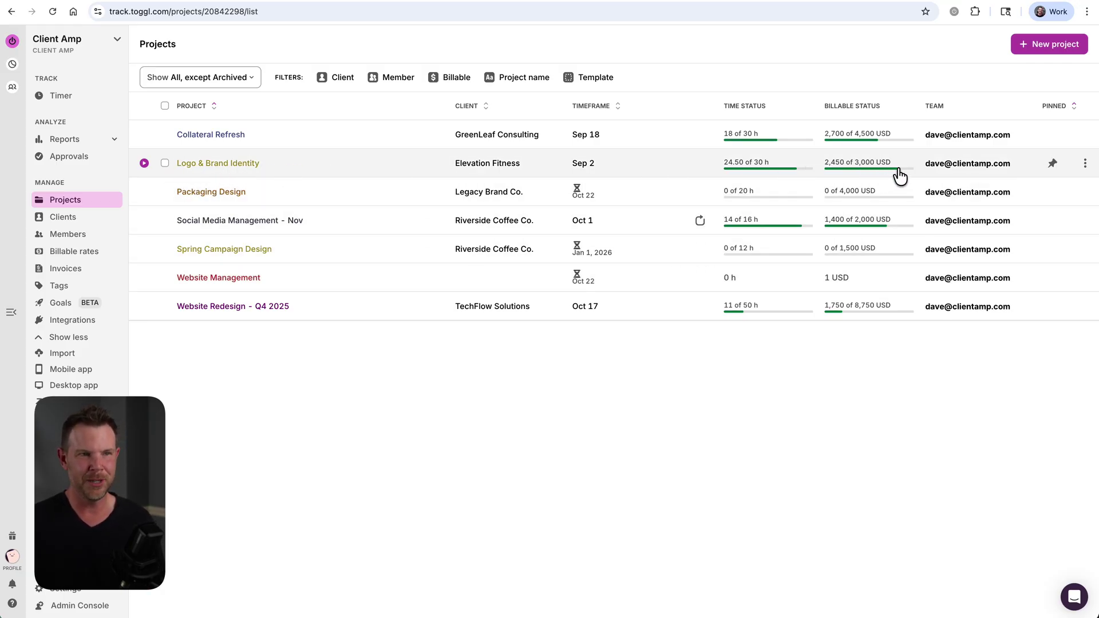
Create an 80% fixed fee alert for Logo & Brand Identity, sent to a chosen member.
left_click(1086, 163)
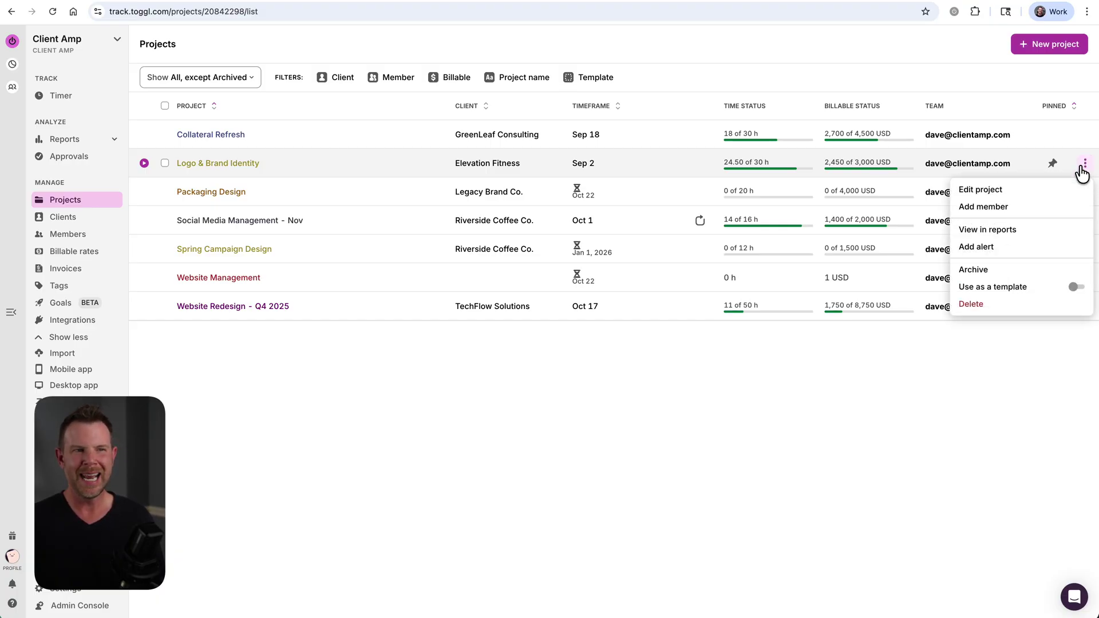
left_click(989, 249)
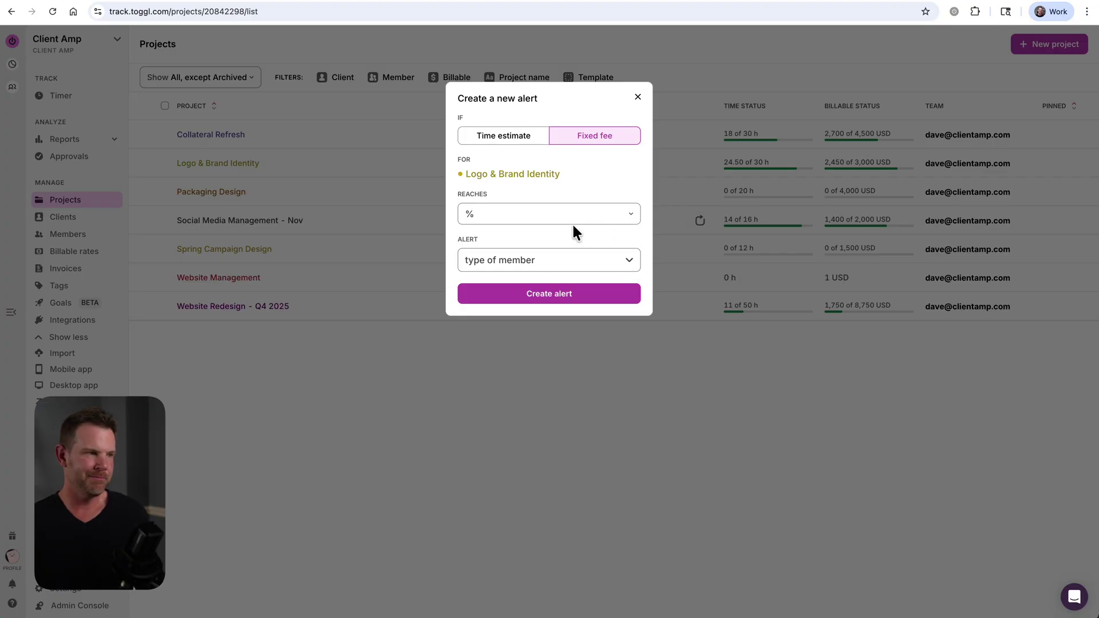
left_click(570, 214)
left_click(528, 273)
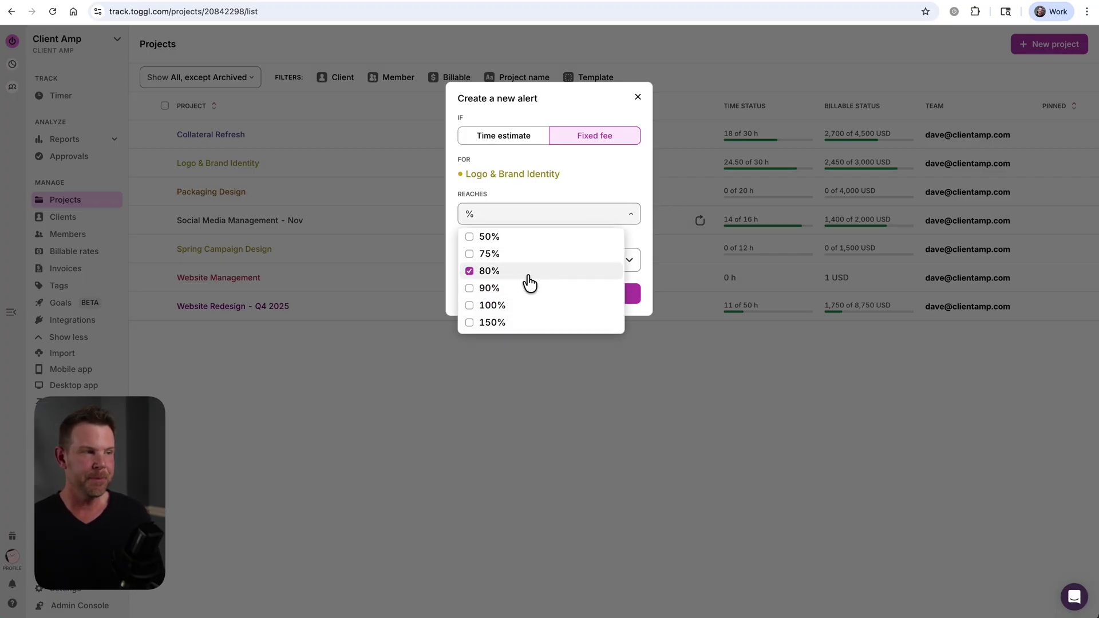
left_click(578, 167)
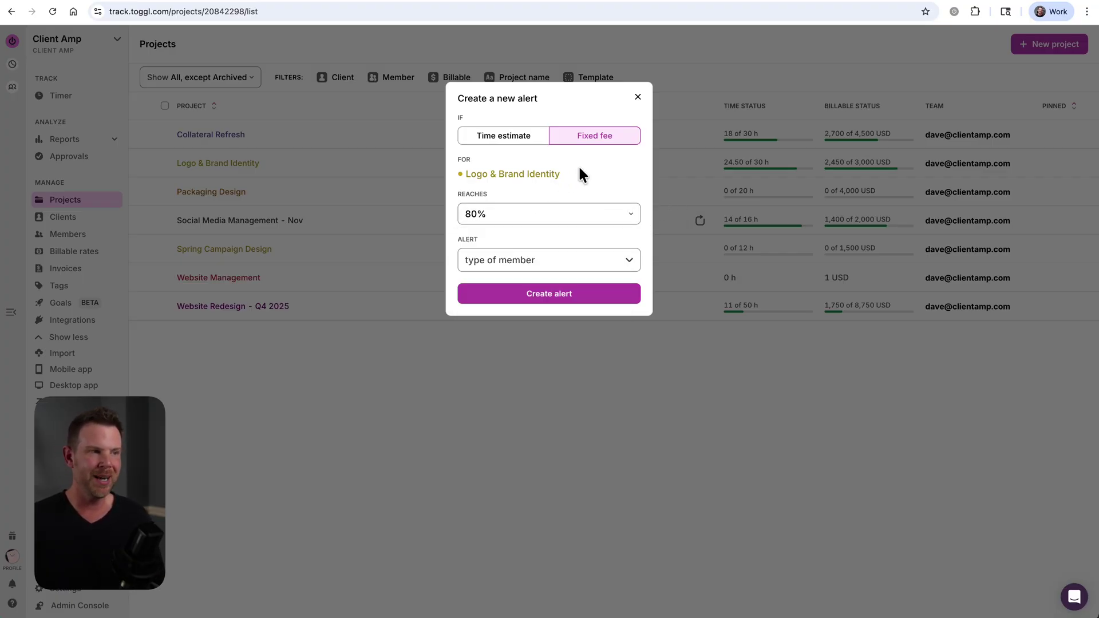
left_click(572, 265)
left_click(474, 276)
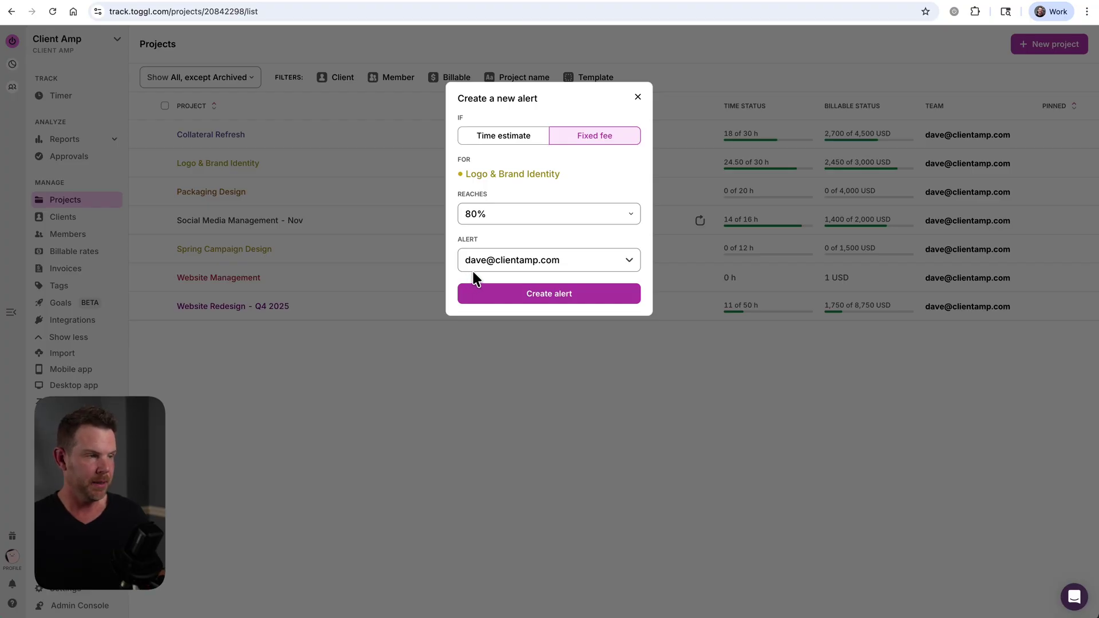
left_click(539, 297)
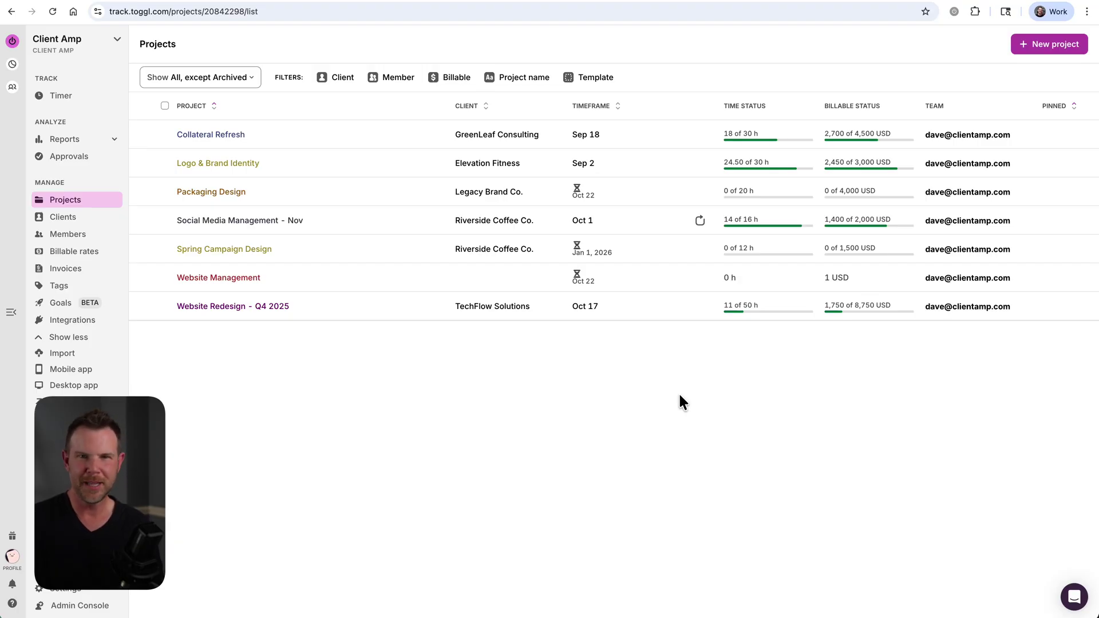
mouse_move(601, 277)
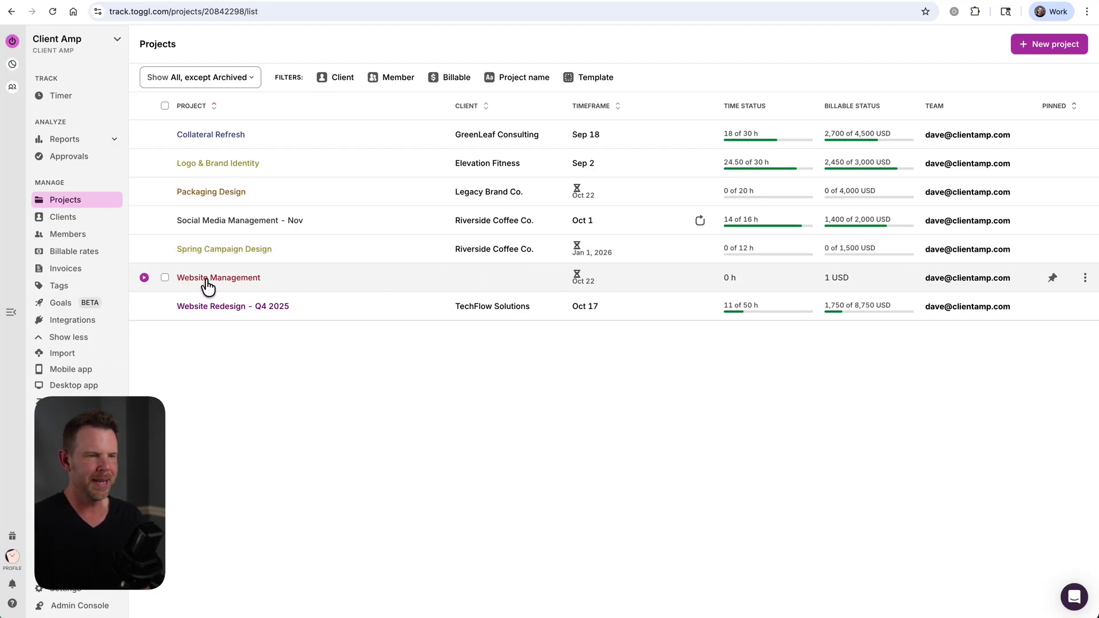
Edit Website Management and make it recur monthly.
left_click(1085, 281)
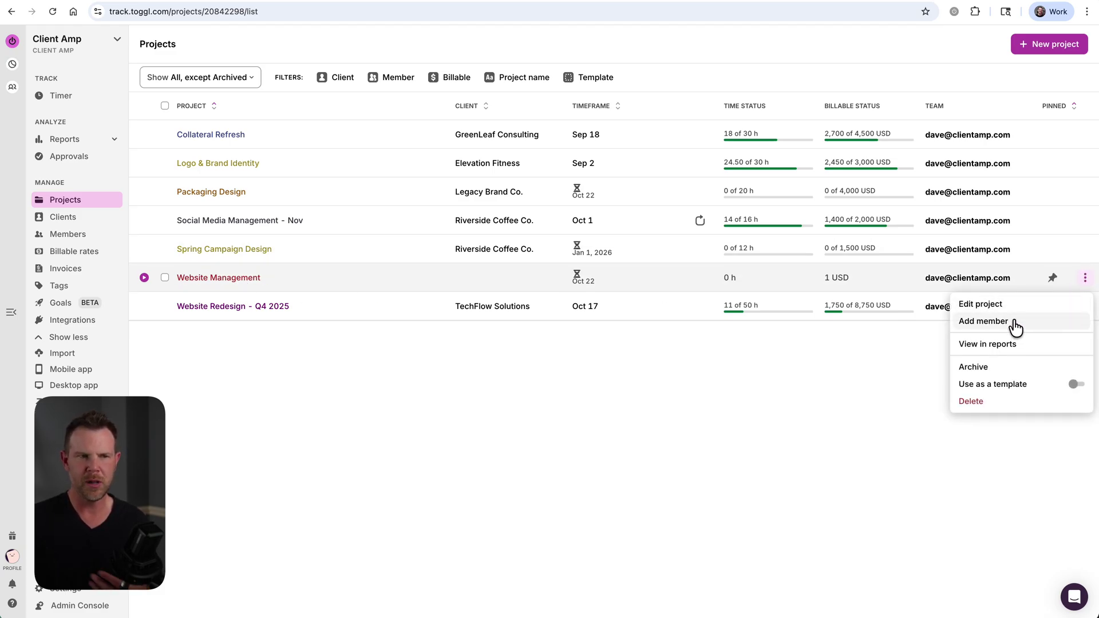
left_click(1000, 306)
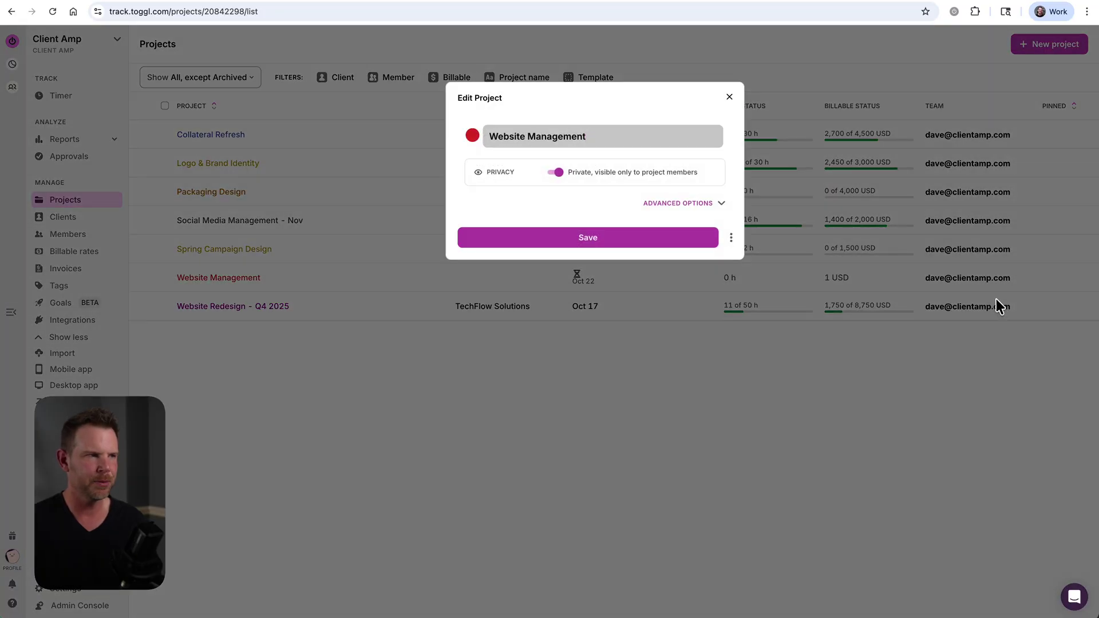
left_click(679, 206)
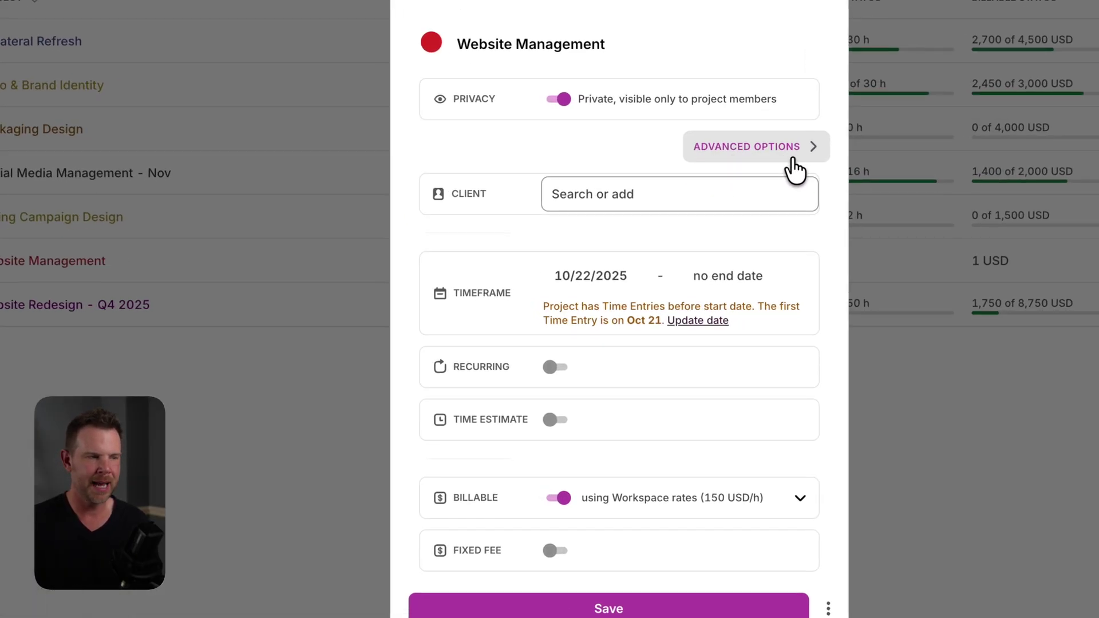
left_click(549, 368)
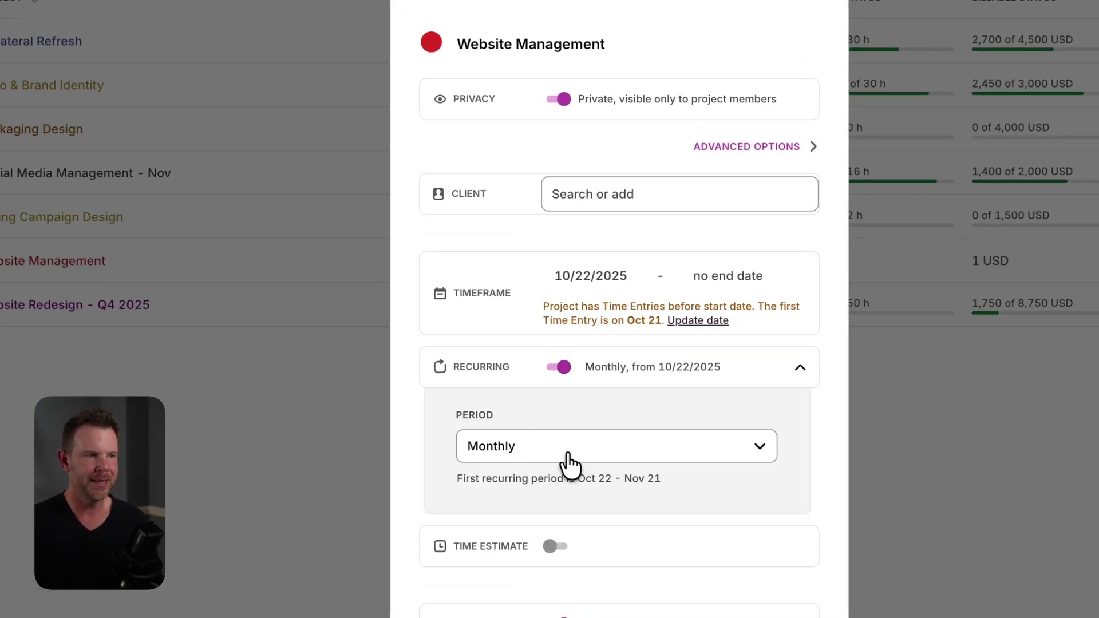
Add a 3-hour time estimate and a 450 USD fixed fee, then save the project.
left_click(555, 546)
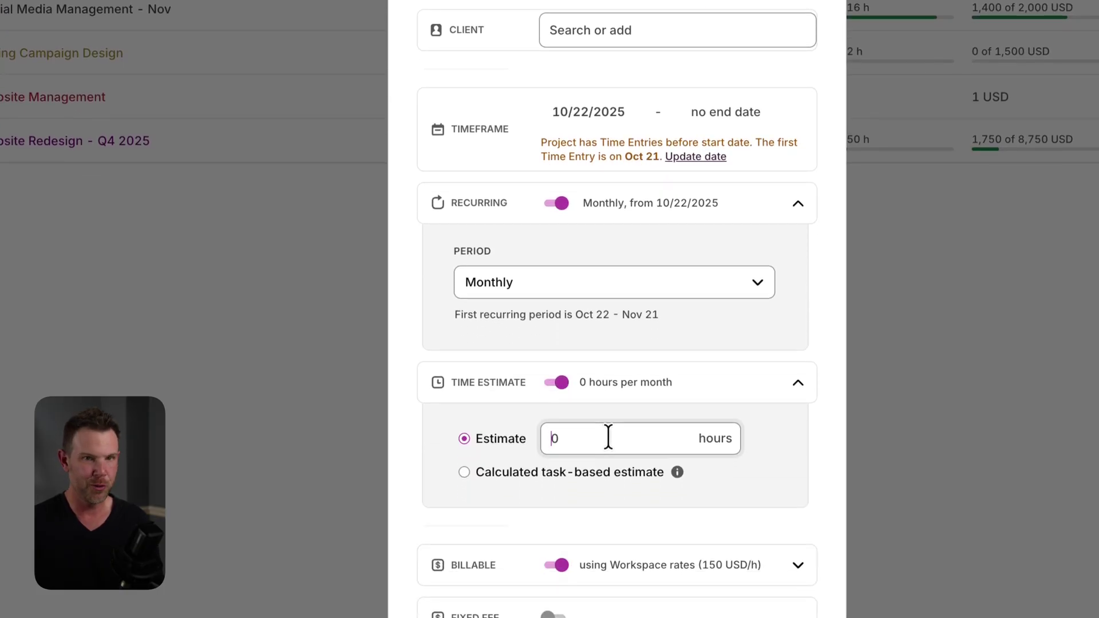
type("3")
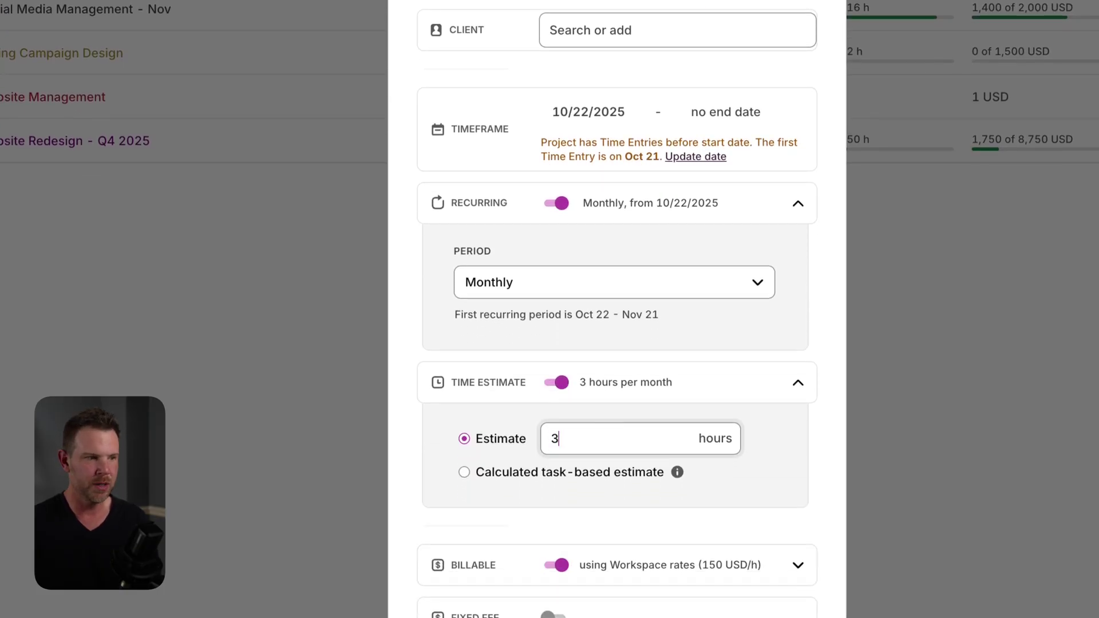
scroll(678, 400, "down", 2)
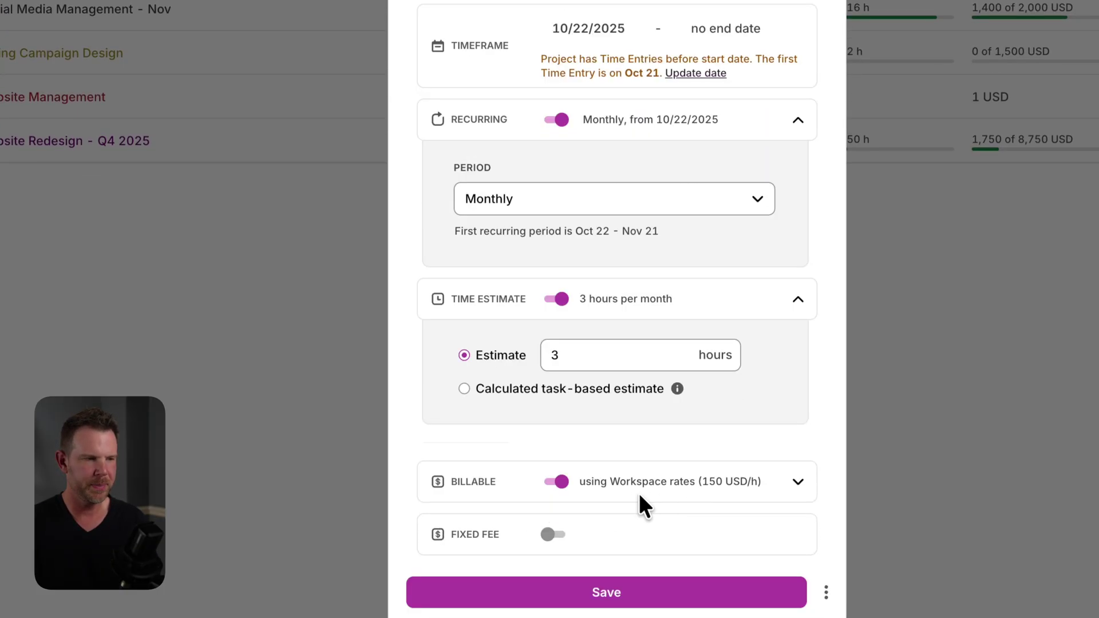
left_click(554, 534)
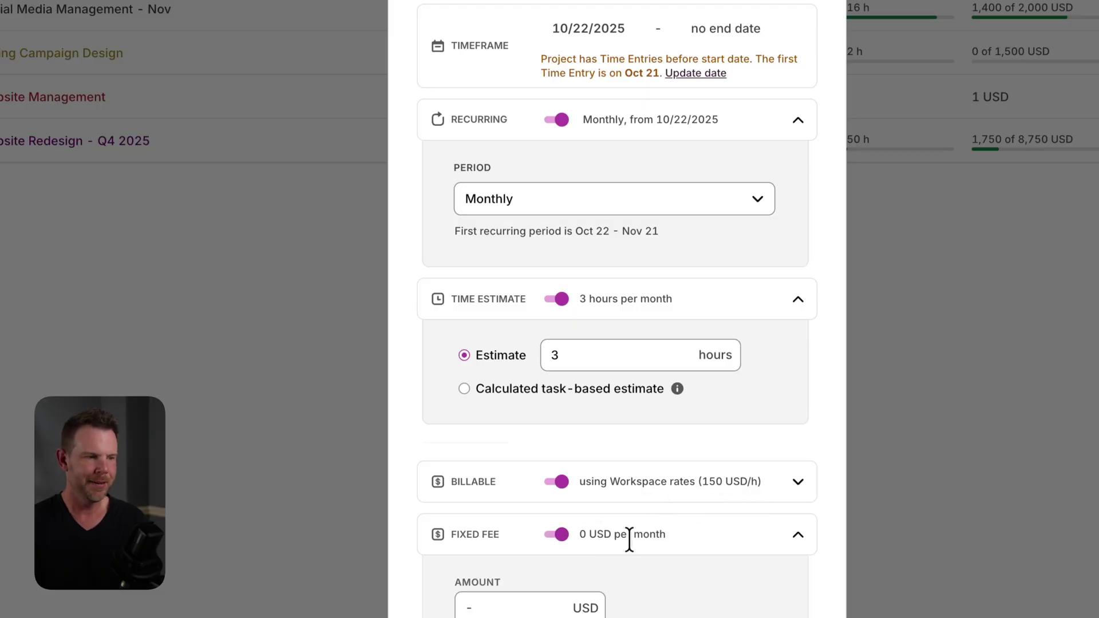
scroll(593, 558, "down", 2)
left_click(508, 515)
type("450")
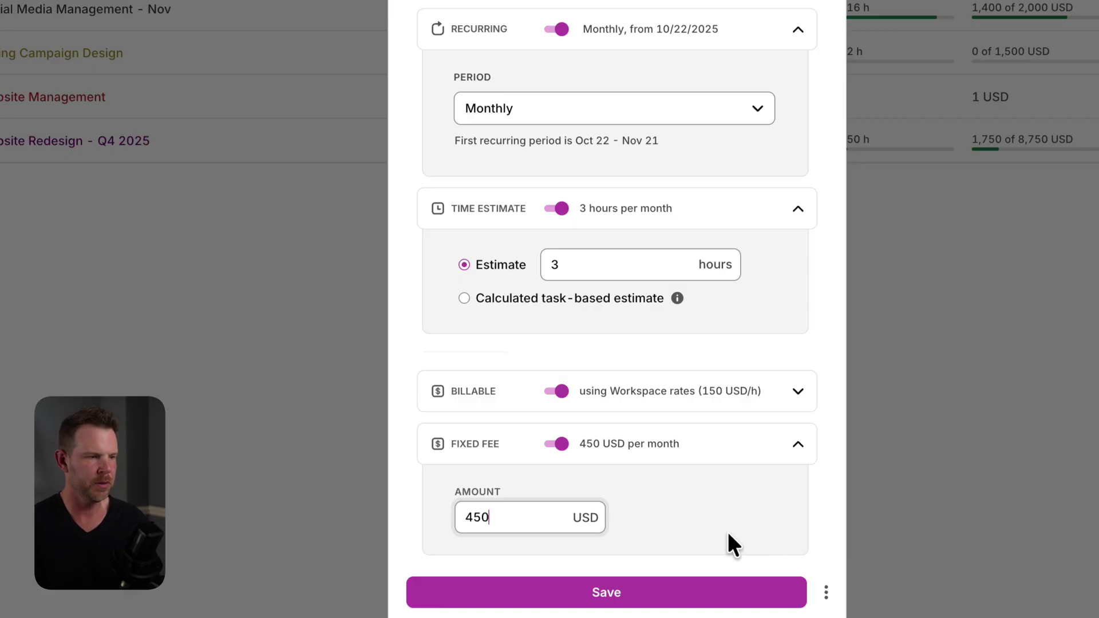
left_click(692, 593)
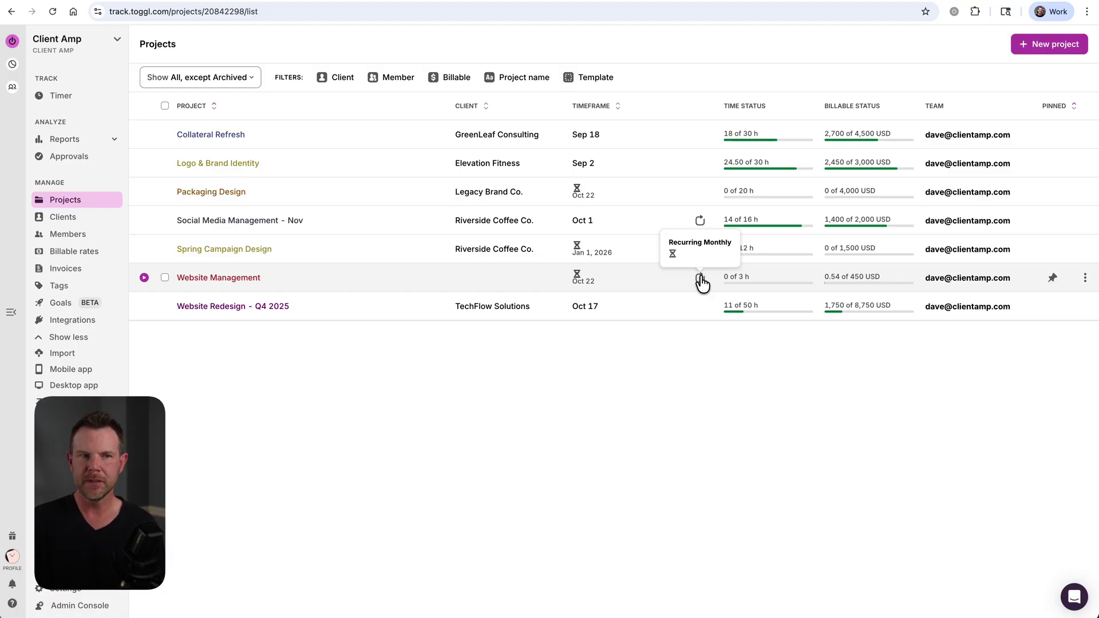
Mark Website Management as a template, pin it to the top, and reload Projects.
left_click(1086, 278)
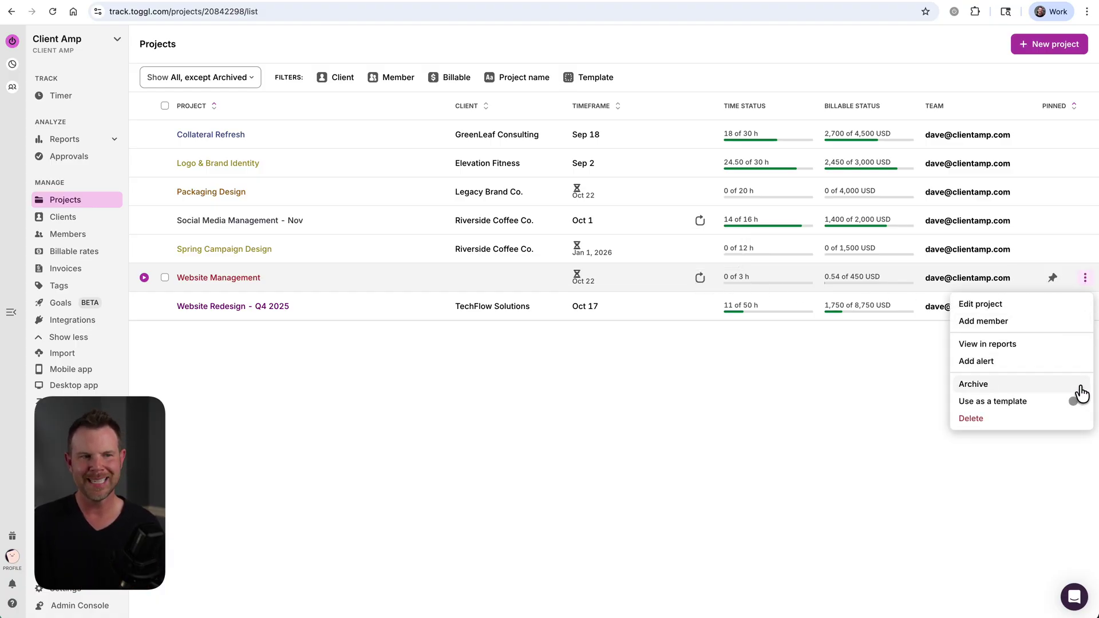
left_click(1076, 403)
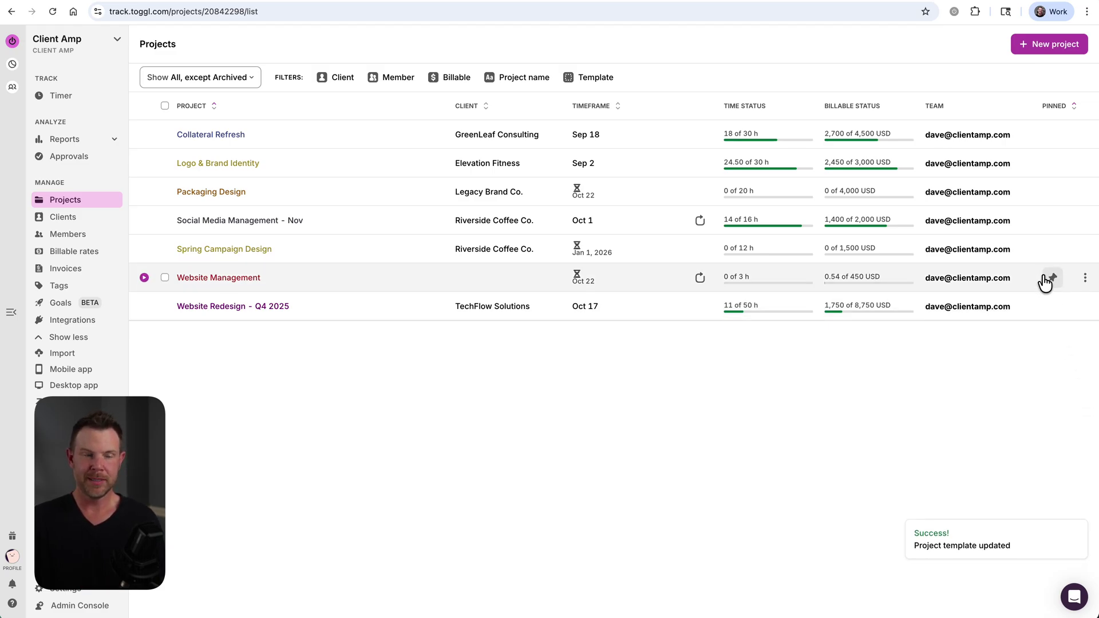
left_click(1052, 280)
key("ctrl+r")
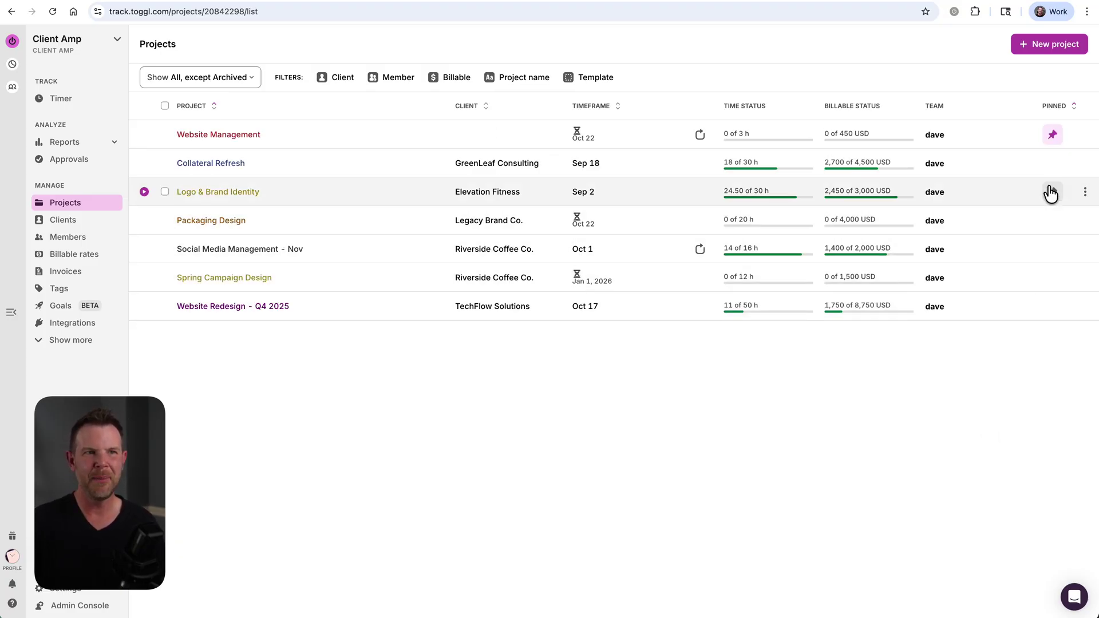
left_click(1085, 140)
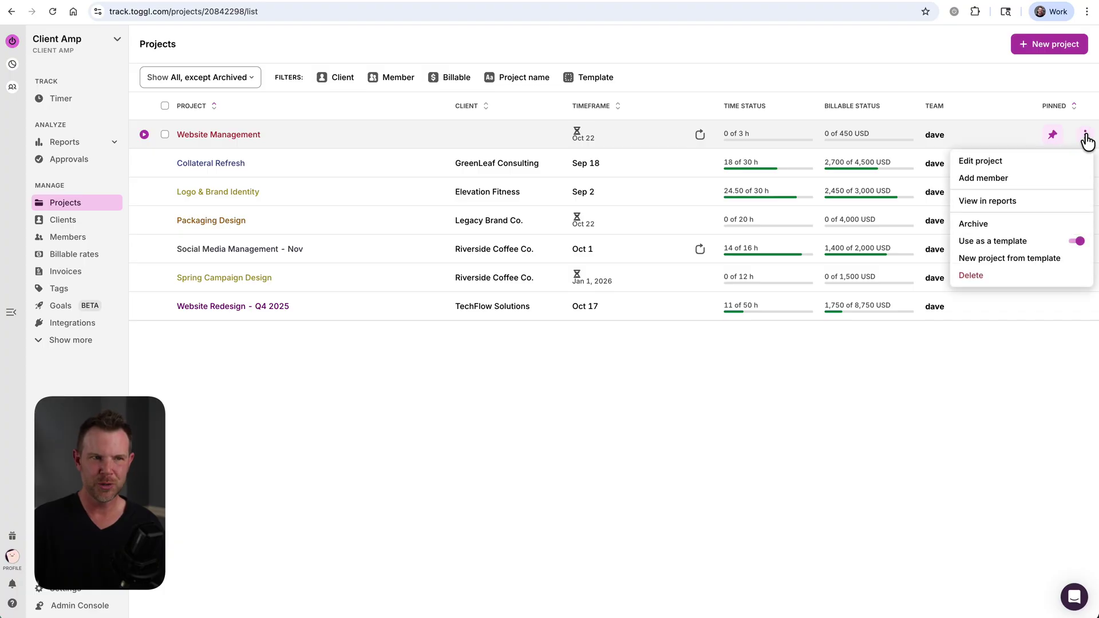
Start a project from the Website Management template, adding the invited member as project manager.
left_click(1040, 259)
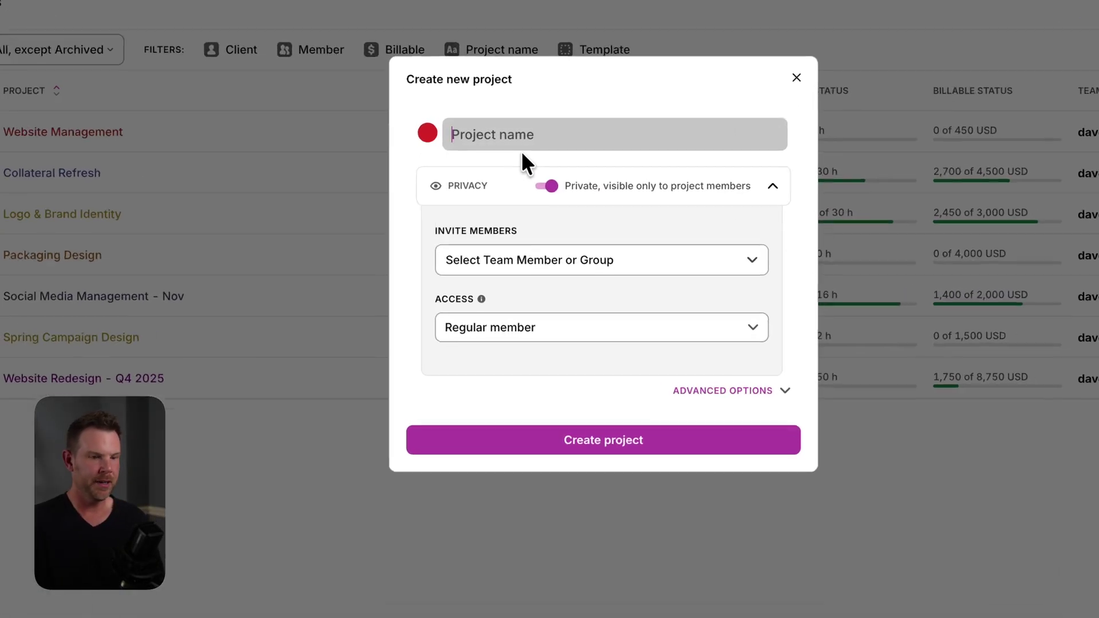
type("Ste")
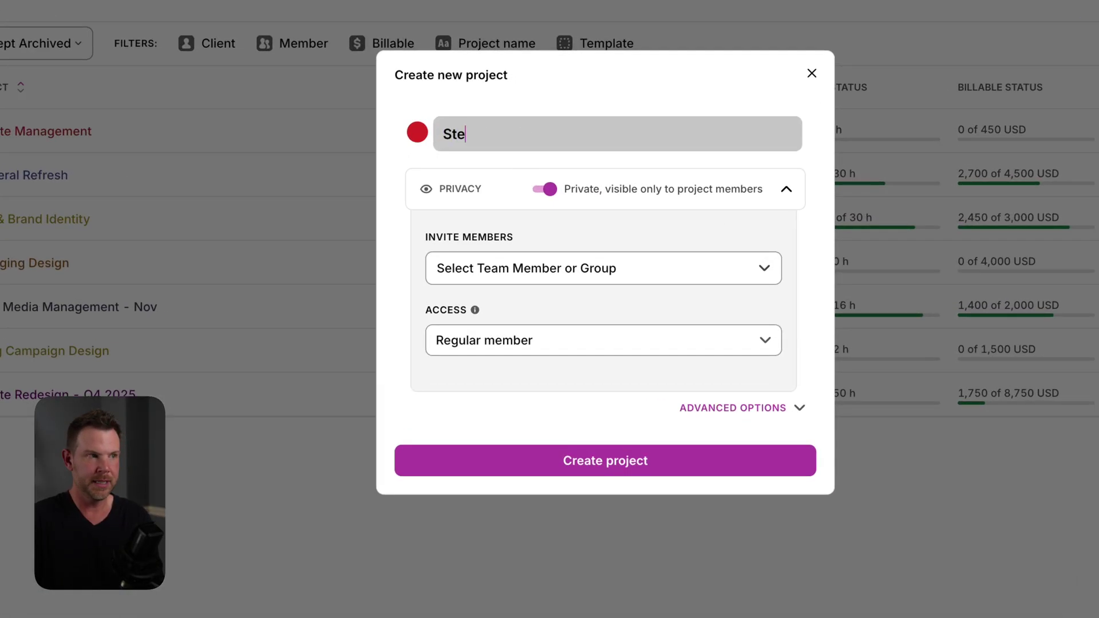
type("ve's Website Management")
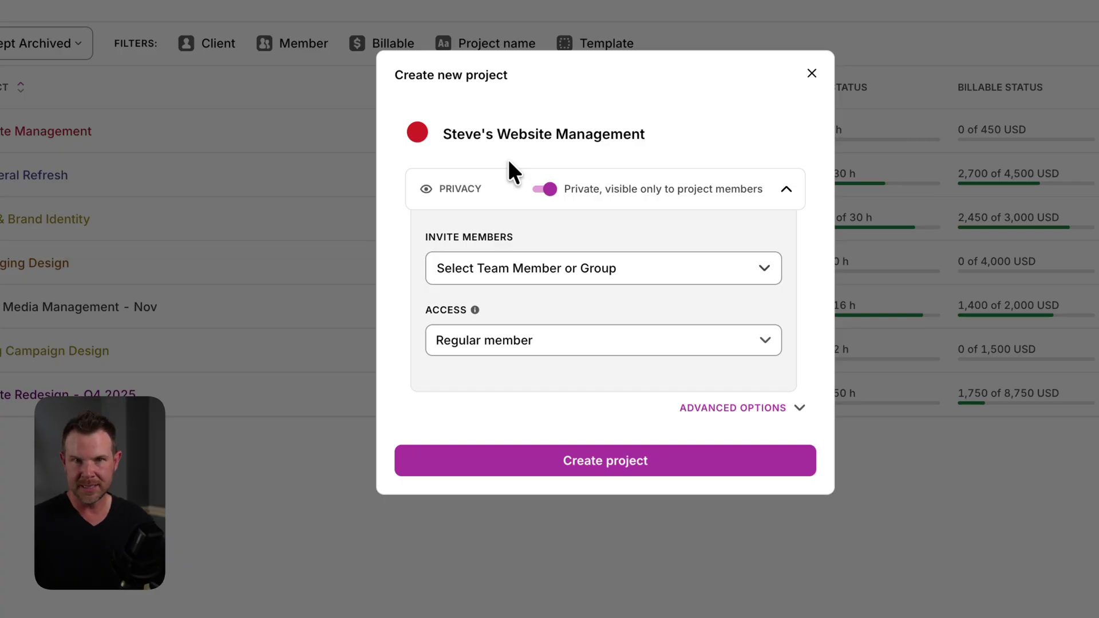
left_click(536, 270)
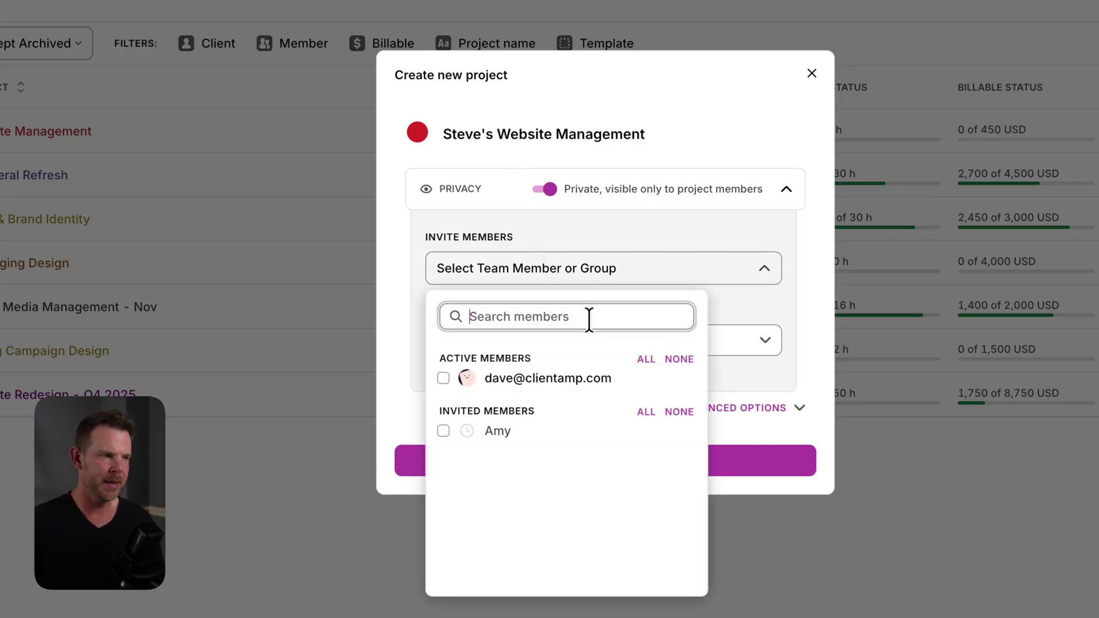
left_click(443, 432)
left_click(781, 163)
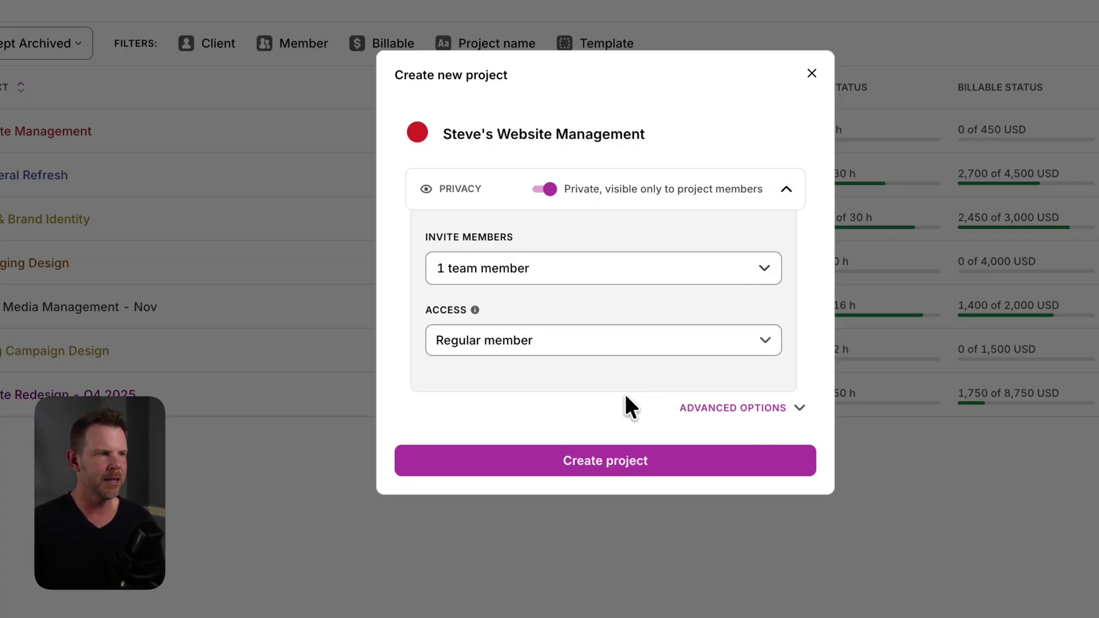
left_click(637, 341)
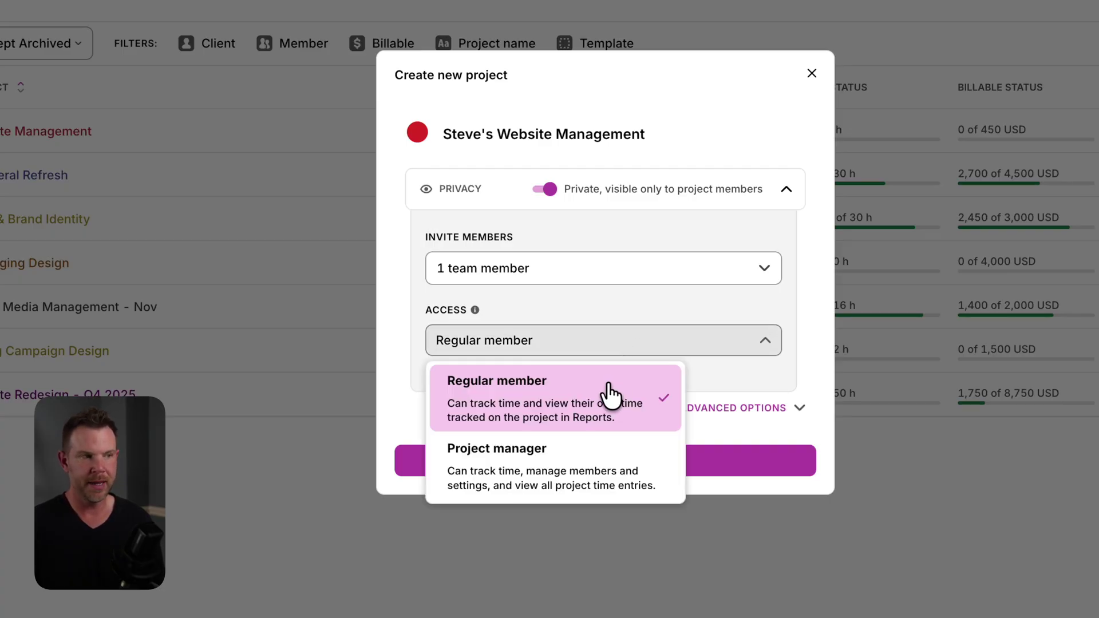
left_click(567, 466)
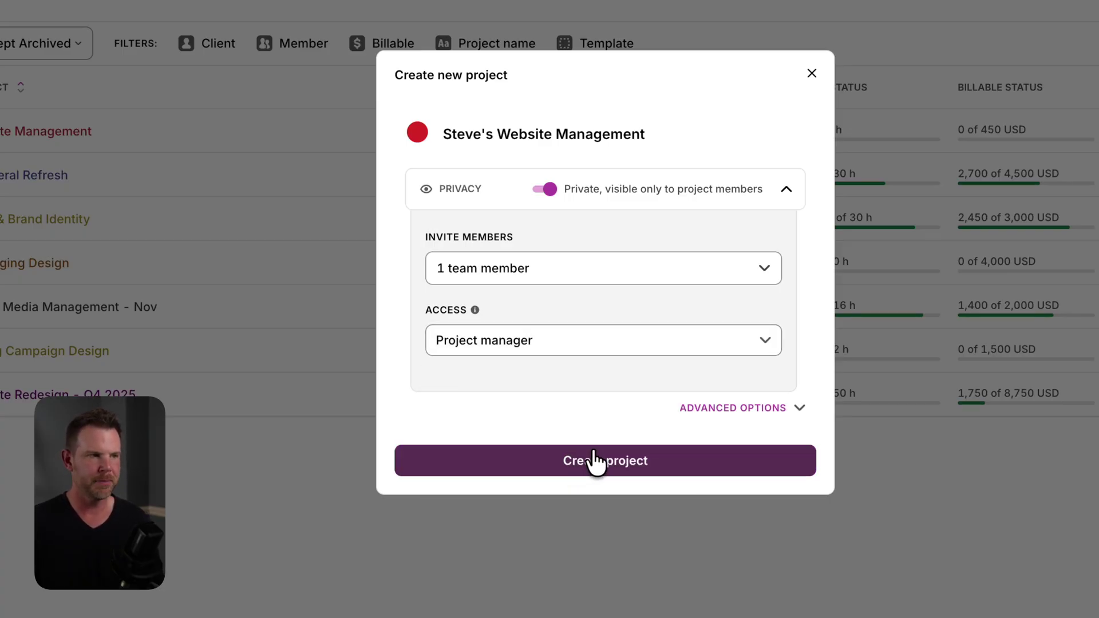
Add the new client Steve and create Steve's Website Management.
left_click(755, 421)
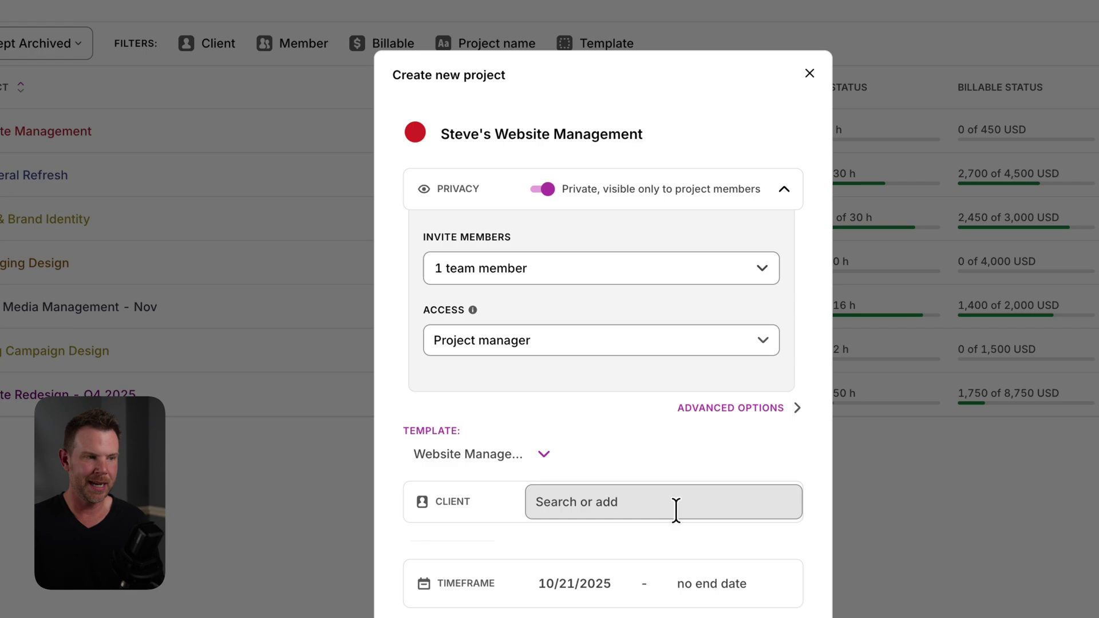
scroll(675, 510, "down", 3)
scroll(676, 511, "down", 2)
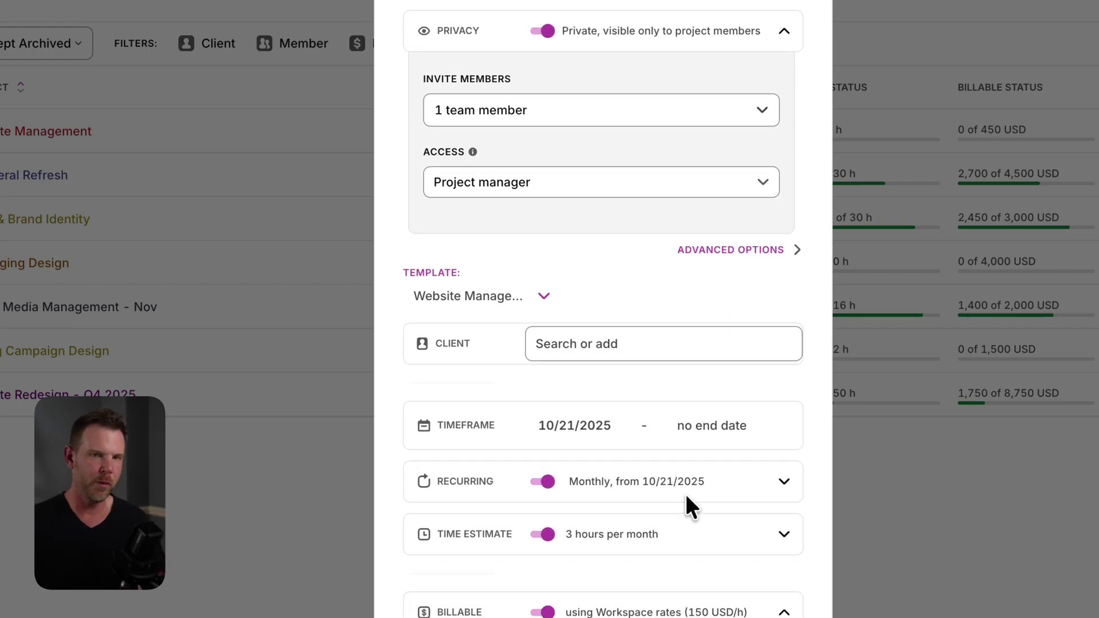
left_click(665, 346)
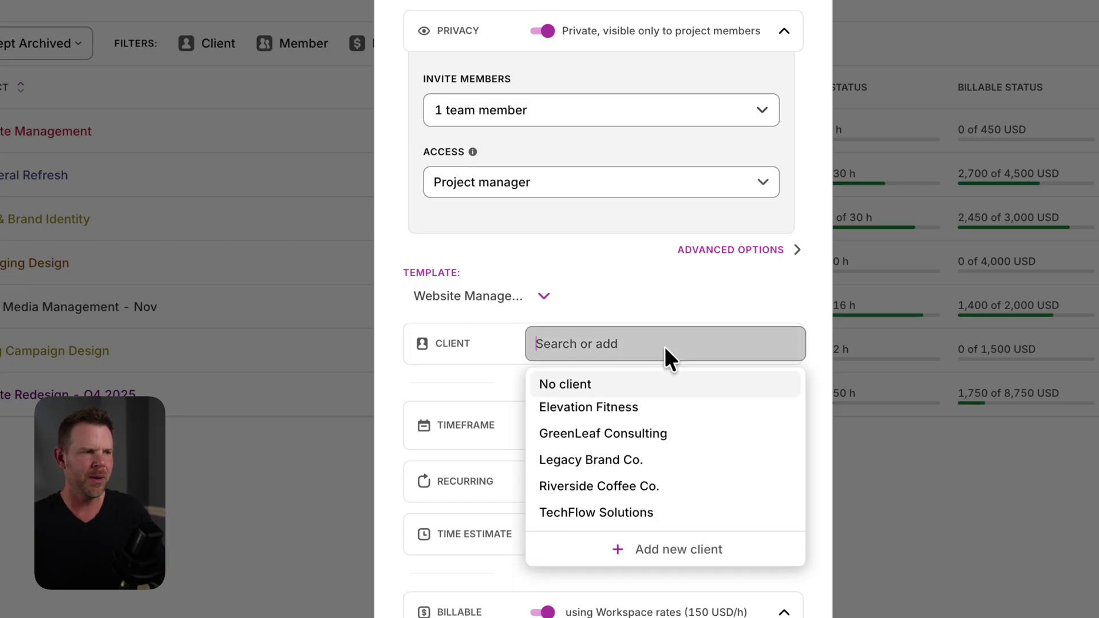
type("S")
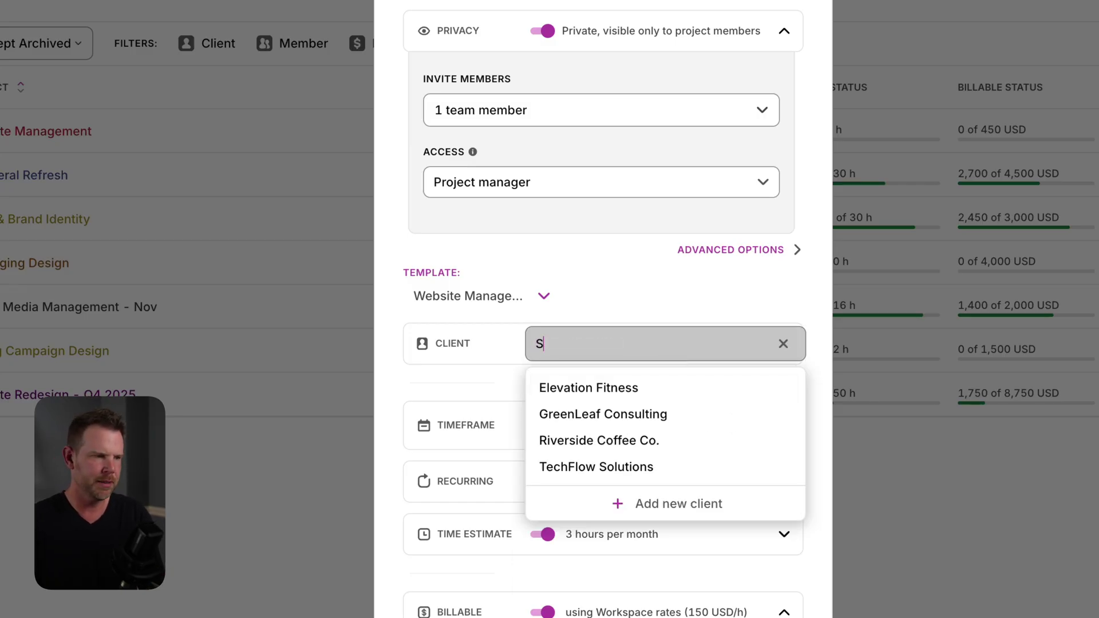
type("teve")
left_click(667, 425)
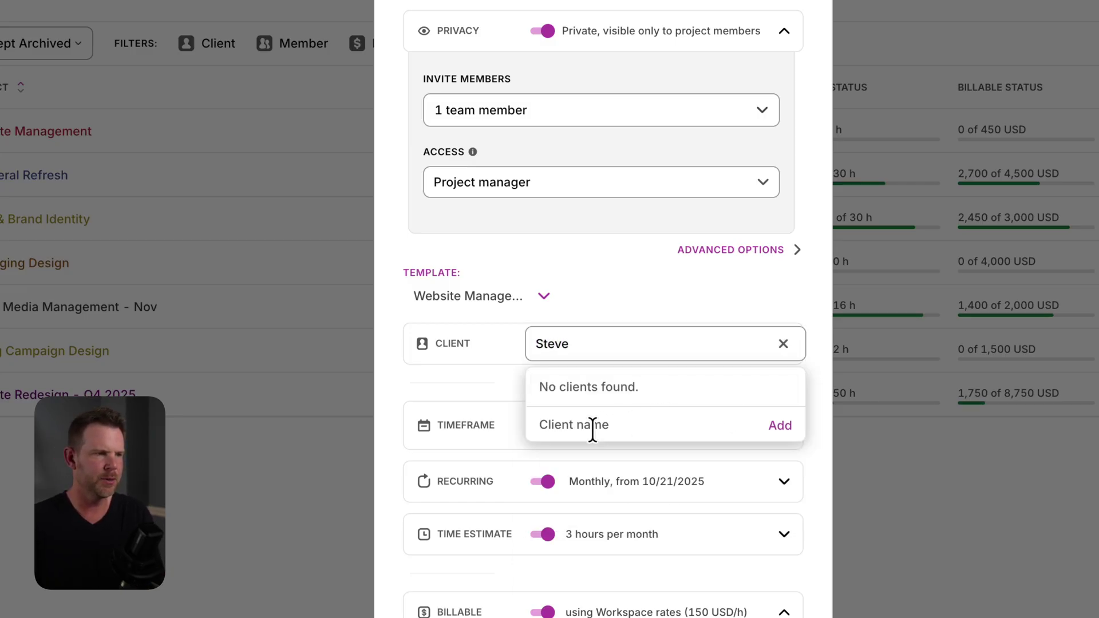
type("Steve")
left_click(782, 428)
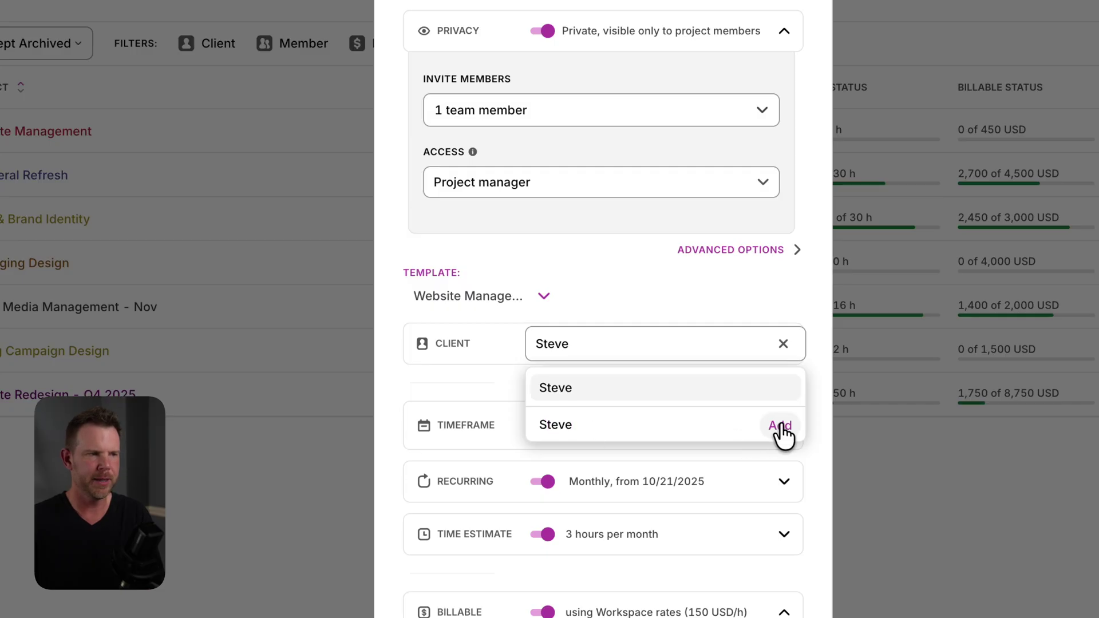
left_click(713, 296)
left_click(609, 602)
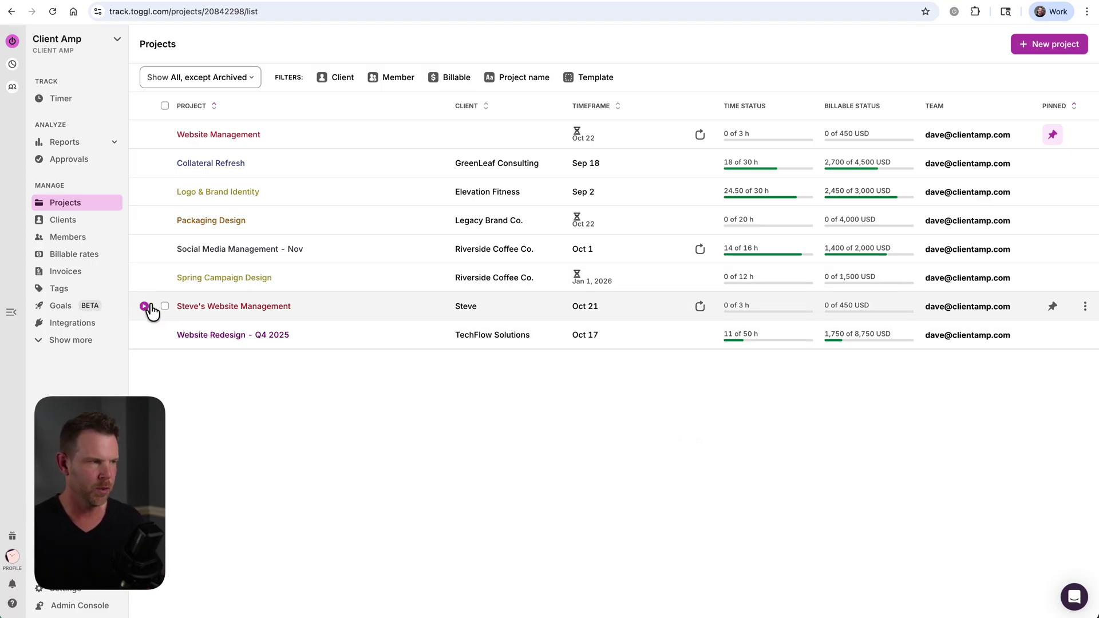
mouse_move(145, 312)
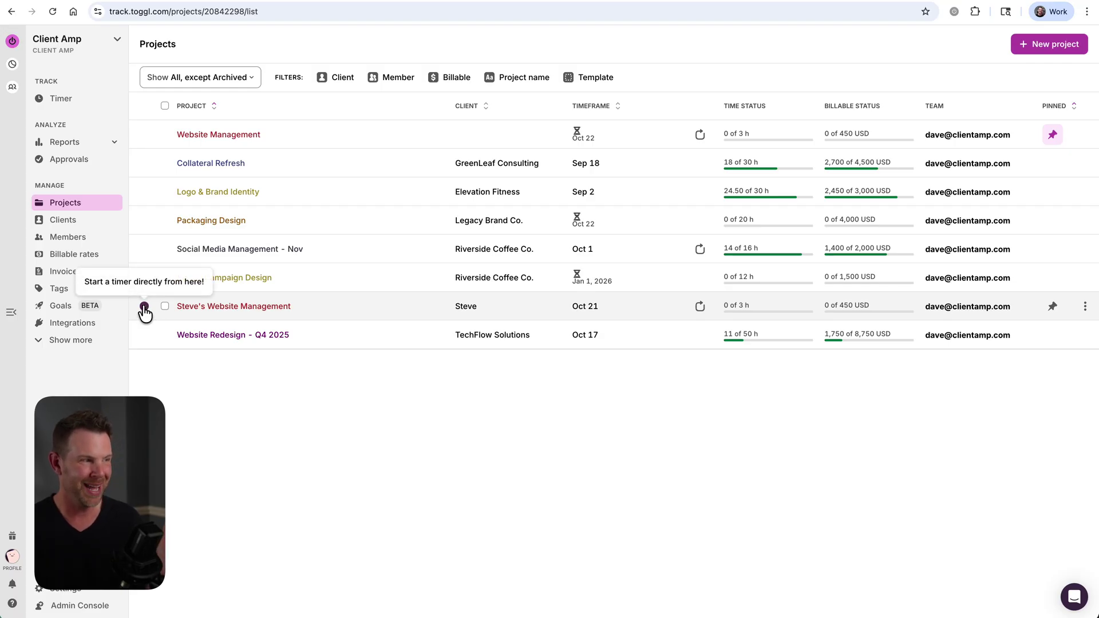
Start a timer for Steve's Website Management, then view and close its entry details.
left_click(145, 306)
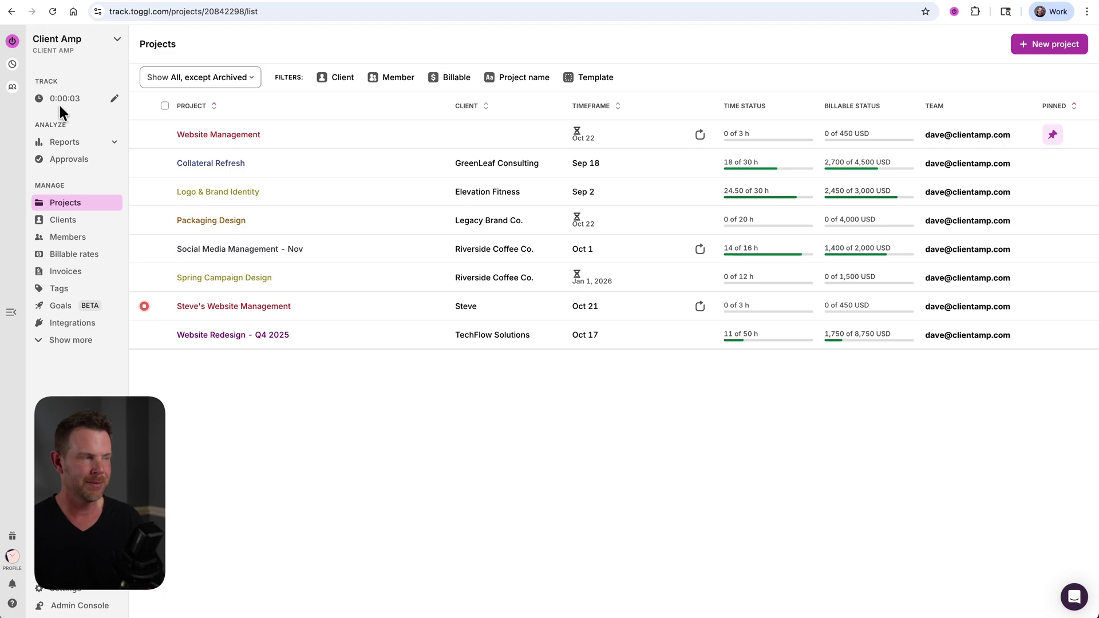
left_click(112, 100)
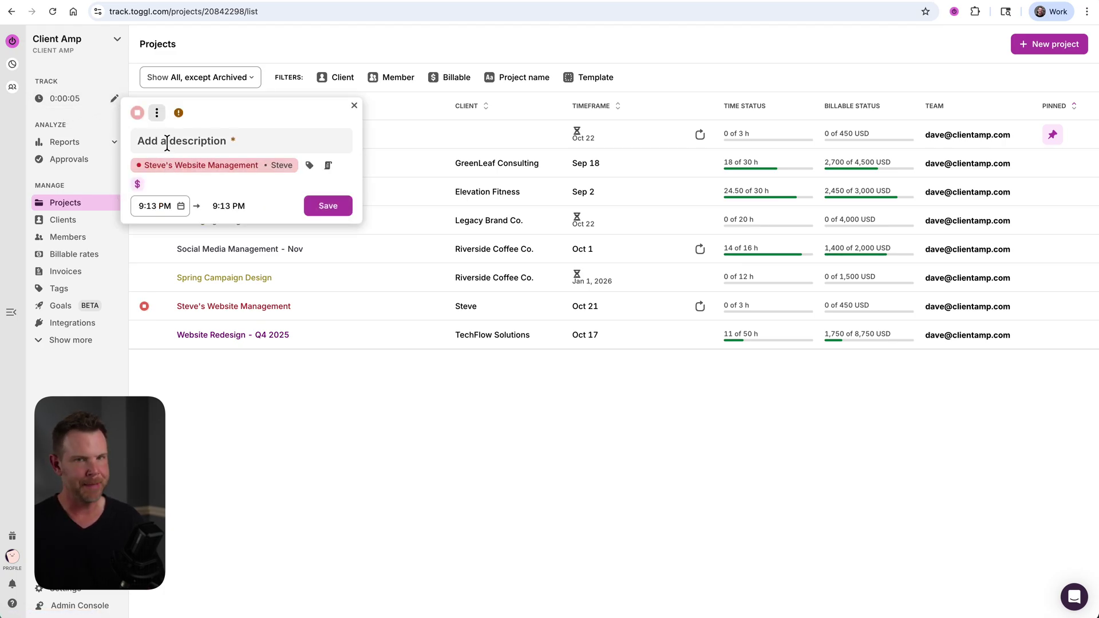
left_click(177, 141)
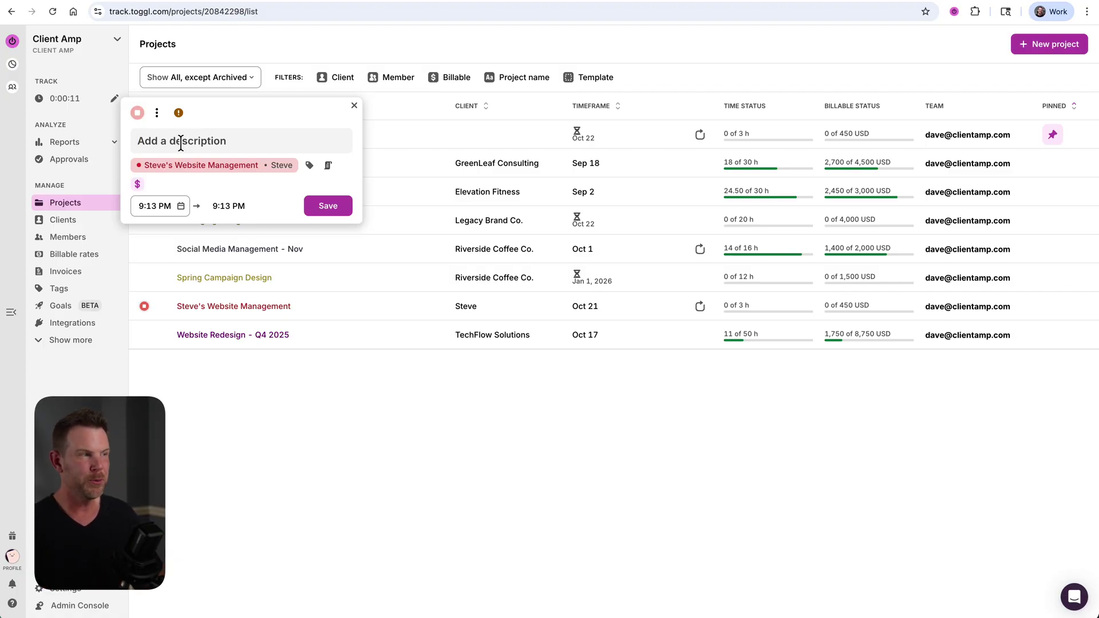
left_click(137, 111)
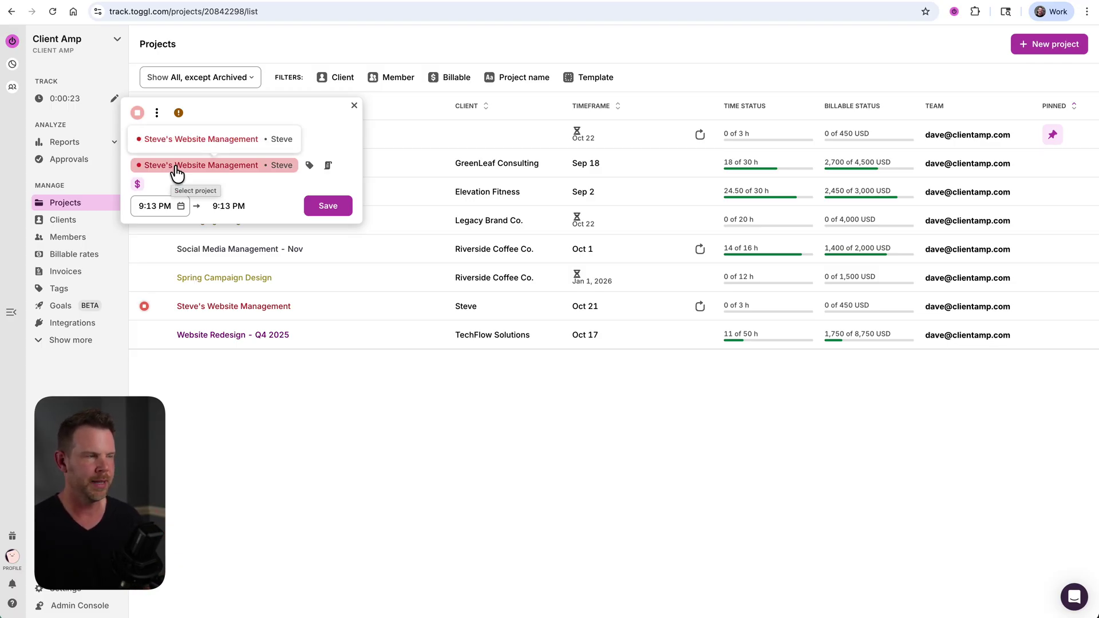
left_click(276, 461)
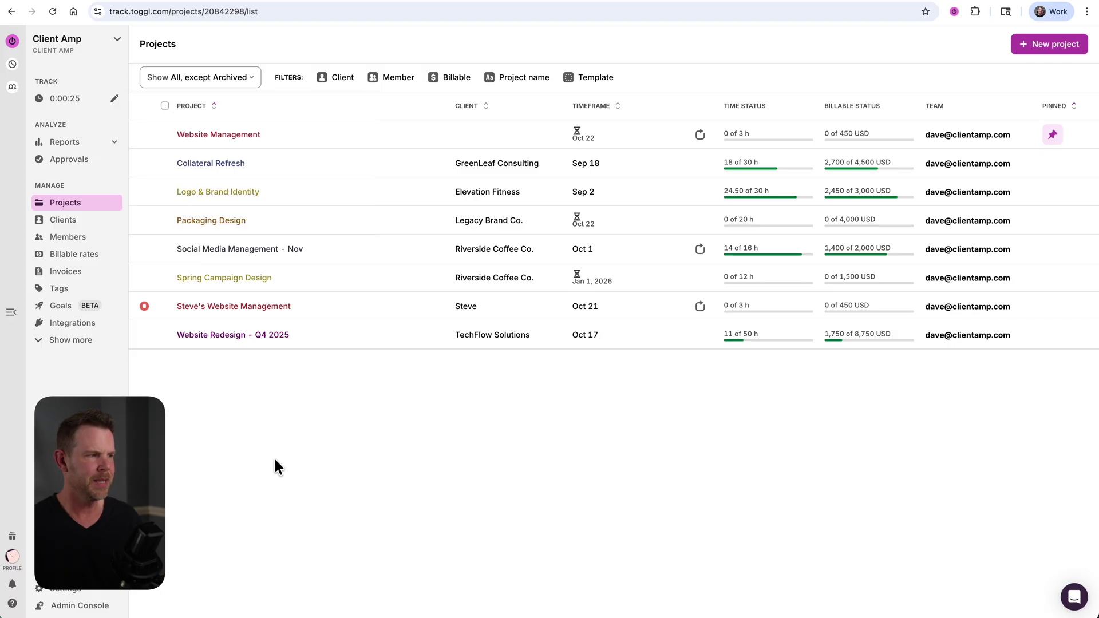
Go to the workspace Settings from the sidebar.
left_click(85, 590)
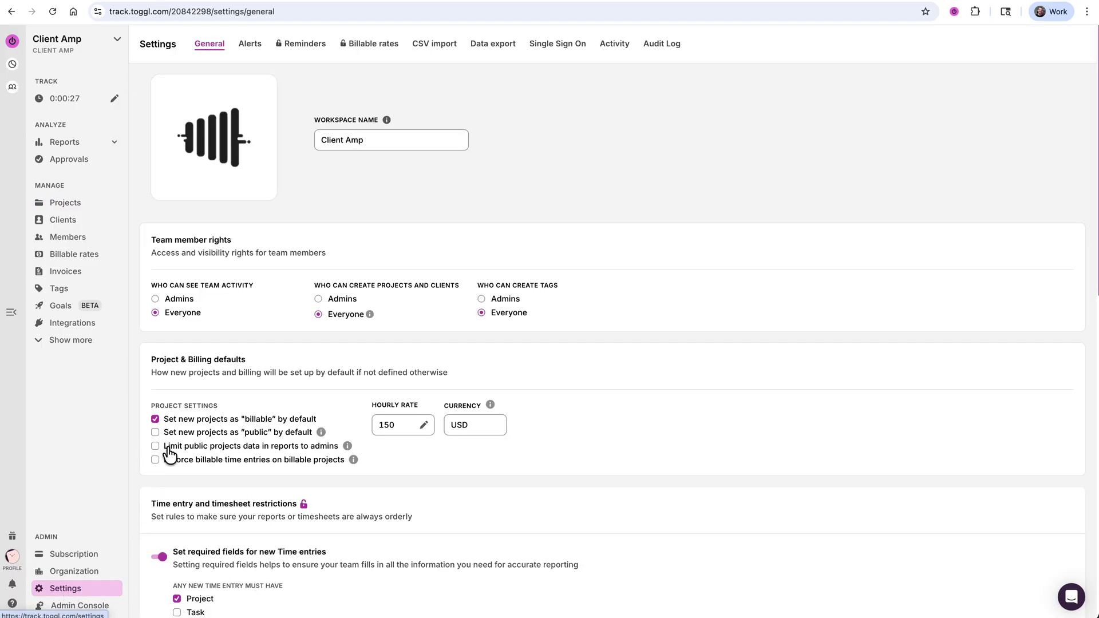
scroll(169, 456, "down", 1)
scroll(215, 505, "down", 2)
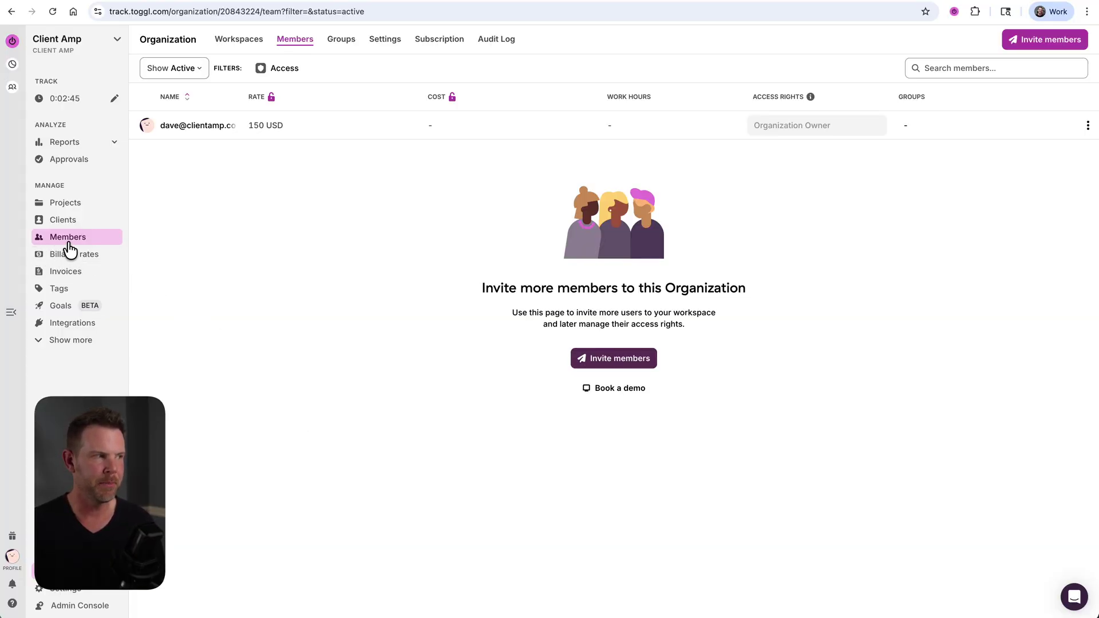
Review the invite Access roles, expanding Project Lead and Team Lead permissions.
left_click(613, 361)
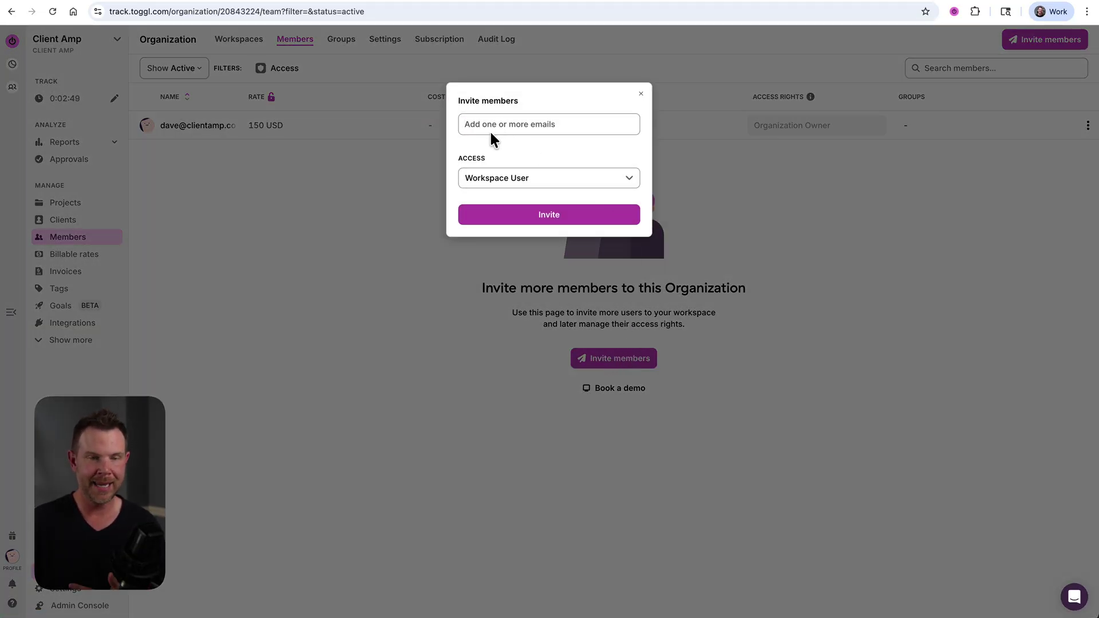
left_click(541, 176)
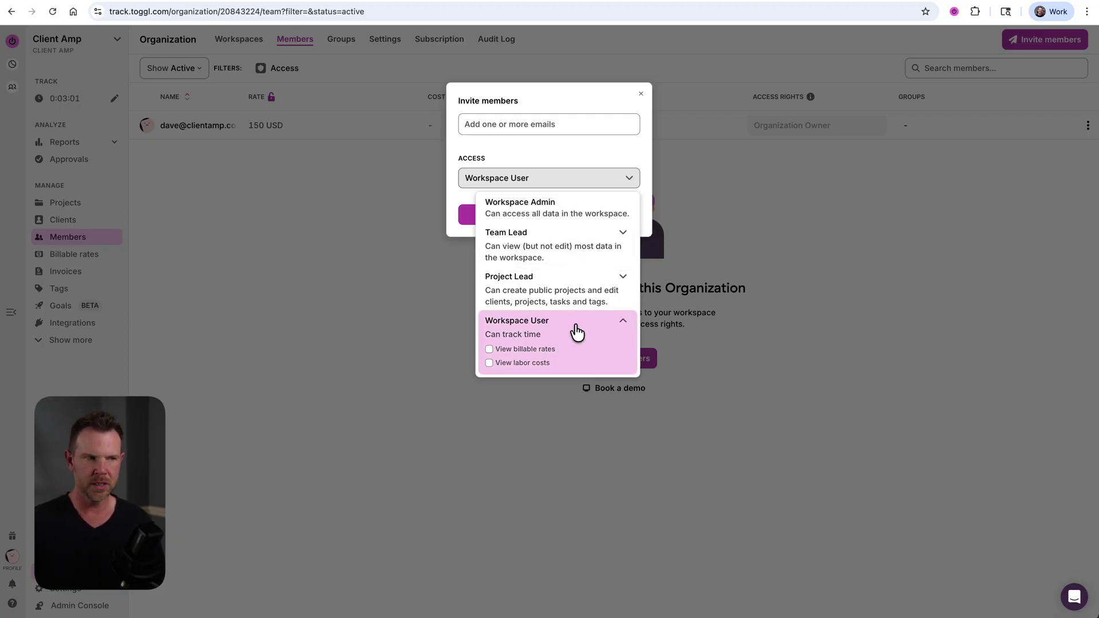
left_click(623, 276)
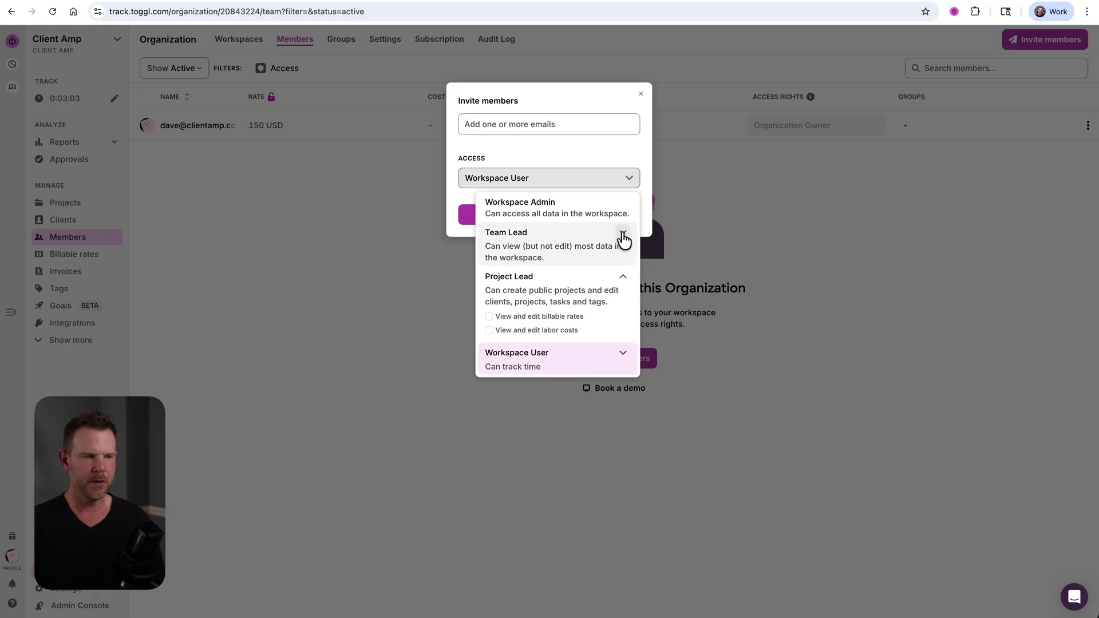
left_click(623, 233)
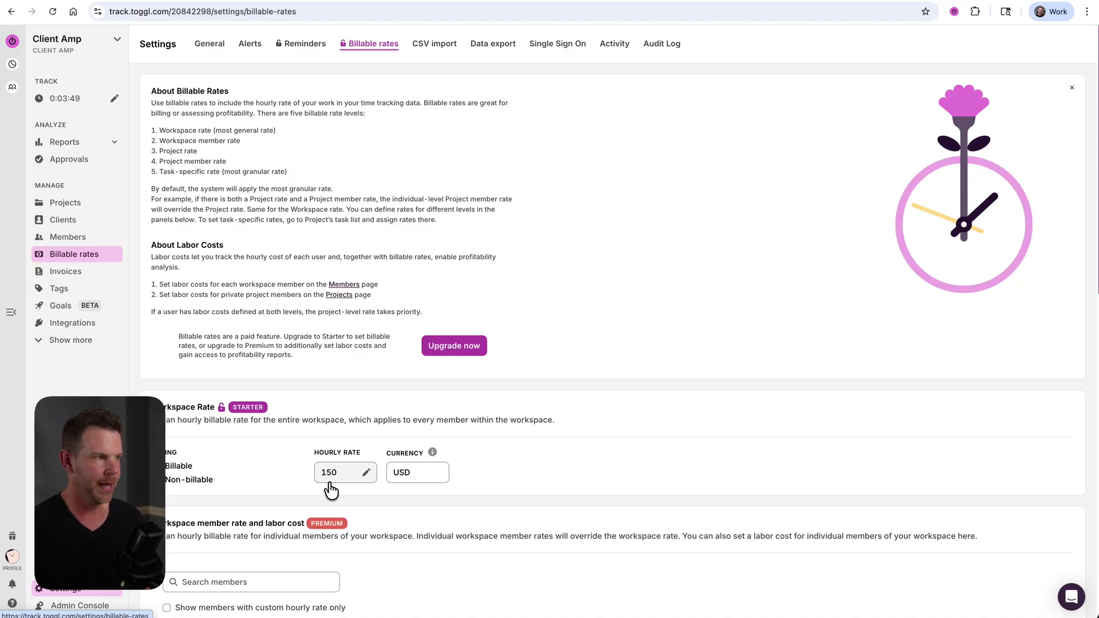
Return to Projects and edit Social Media Management - Nov with advanced options shown.
left_click(97, 213)
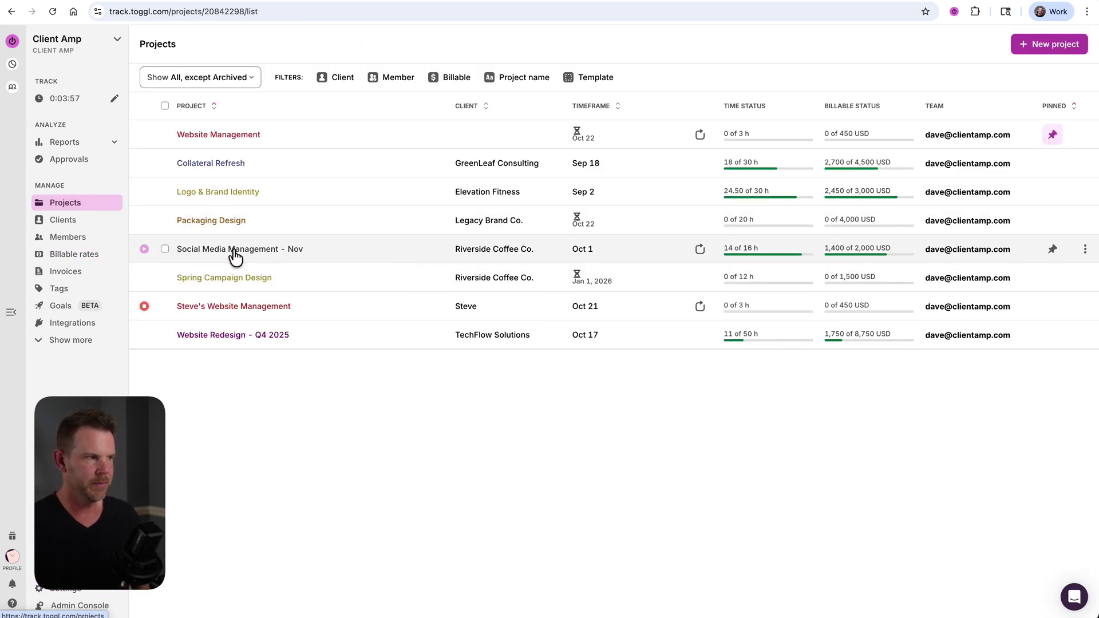
left_click(1084, 249)
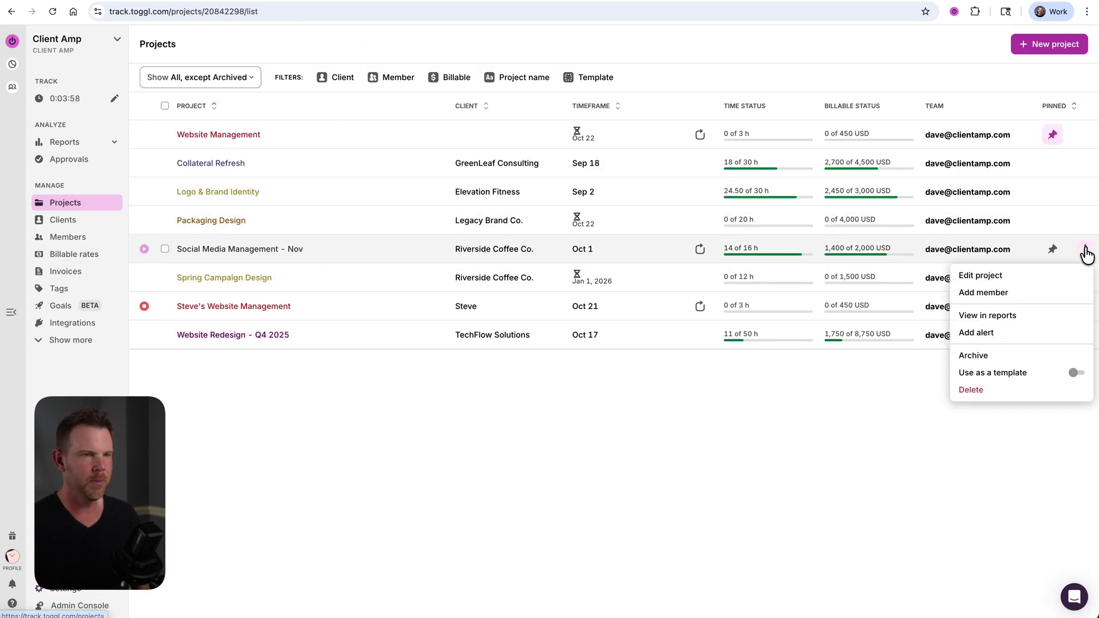
left_click(1048, 276)
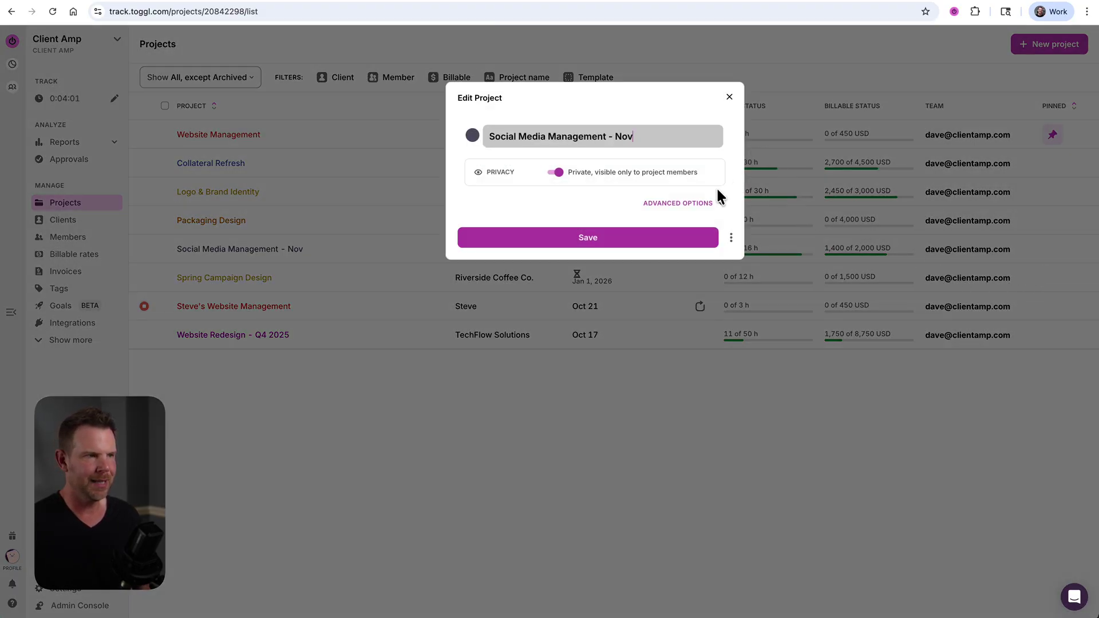
left_click(677, 203)
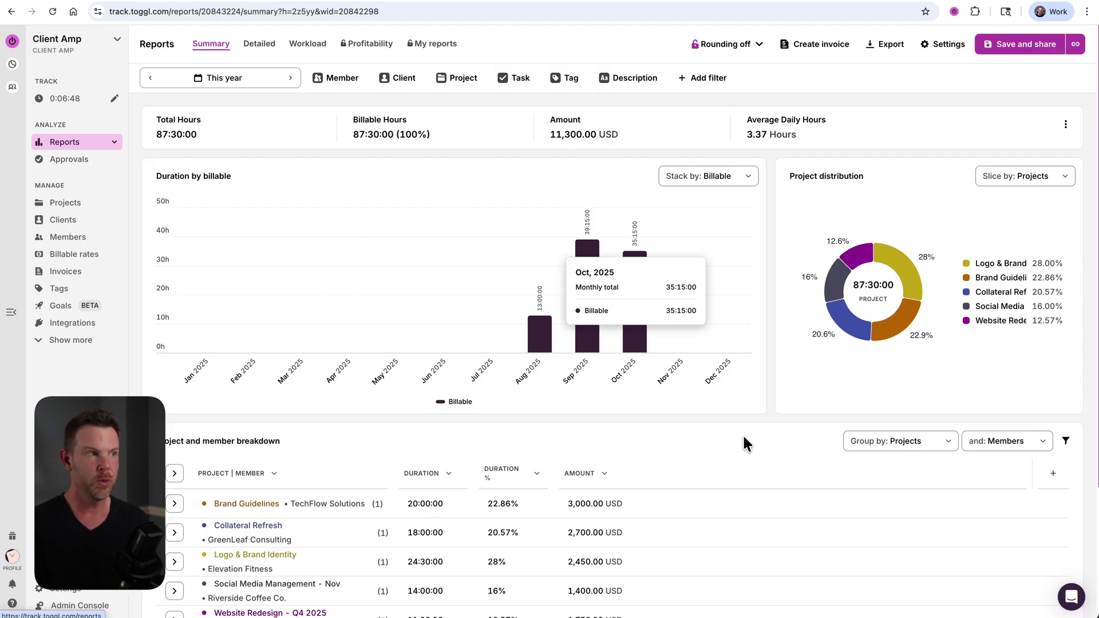
Apply a member filter limiting the report to your own time, then remove it.
left_click(333, 79)
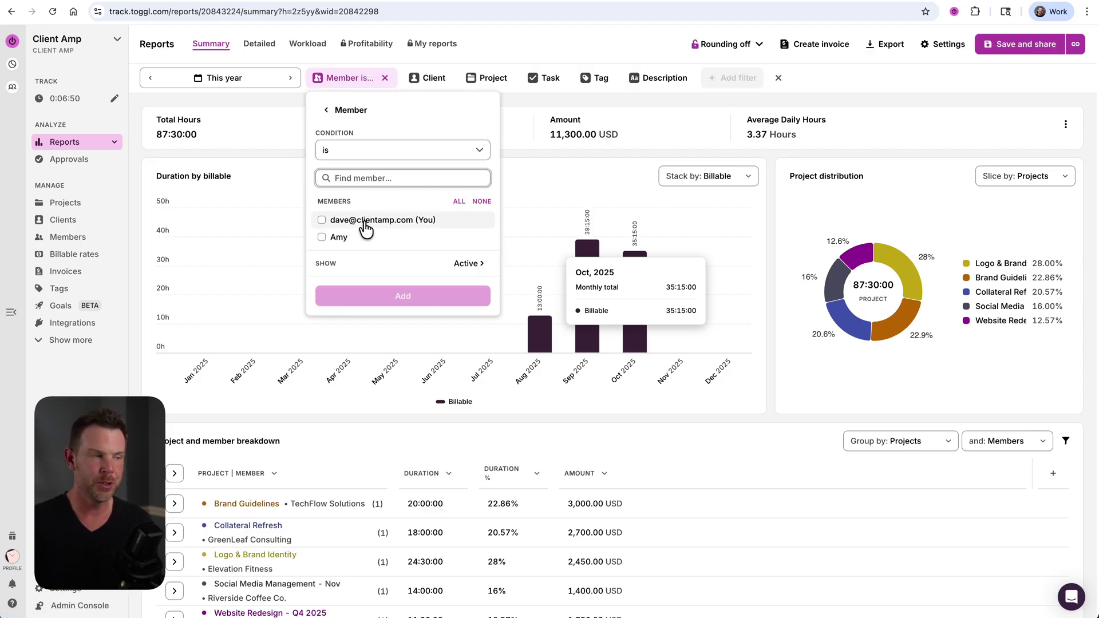
left_click(342, 221)
left_click(377, 292)
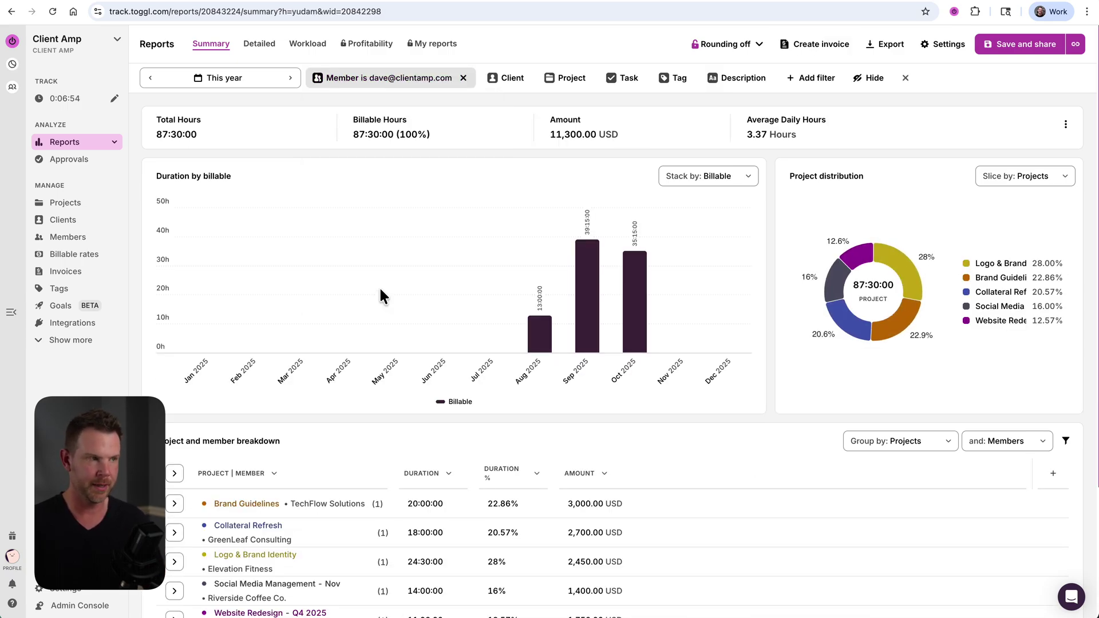
left_click(463, 78)
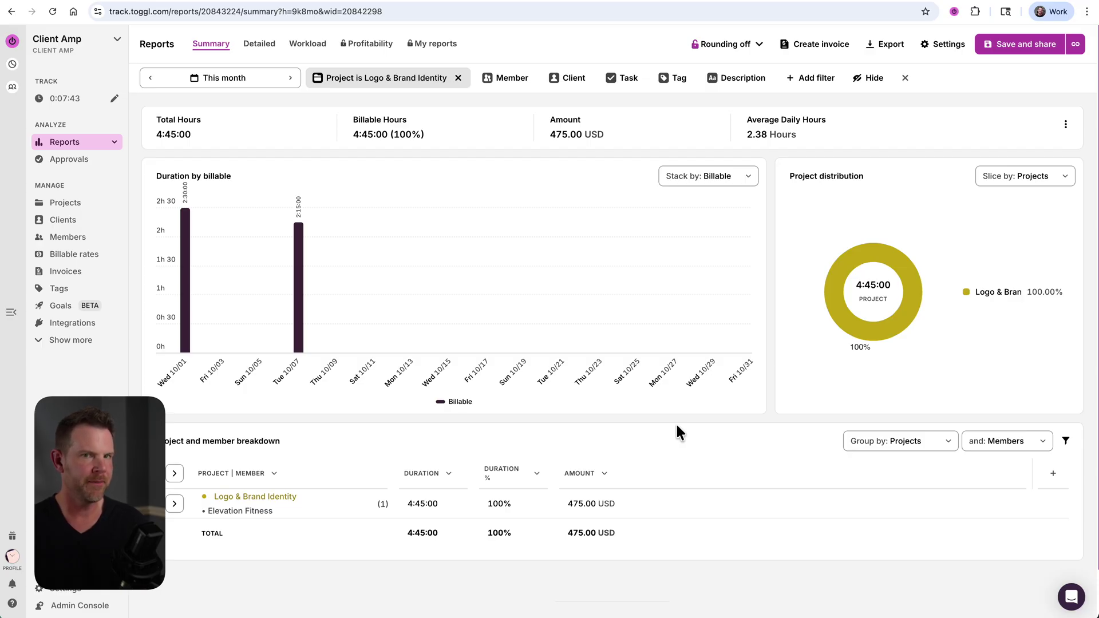
Switch the report to last month and create an invoice from it.
left_click(245, 77)
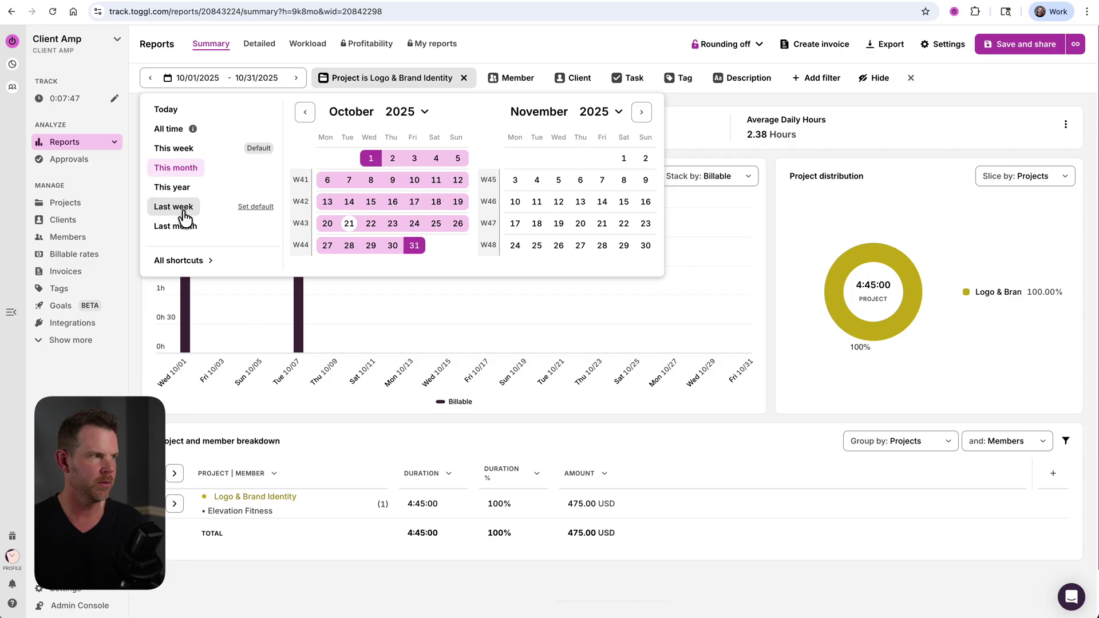
left_click(177, 226)
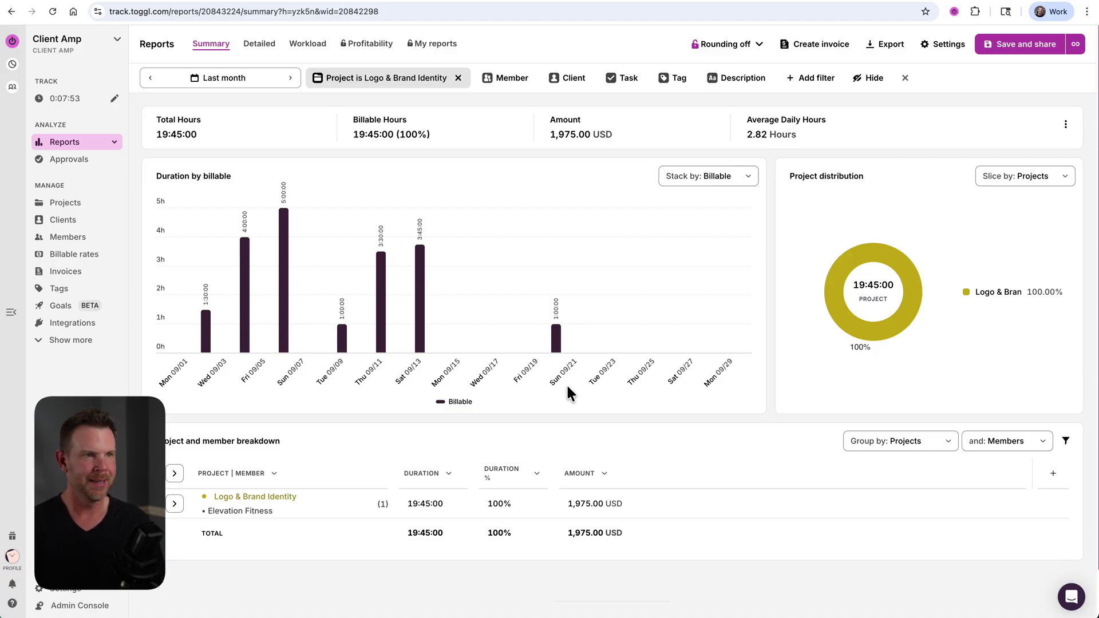
left_click(817, 44)
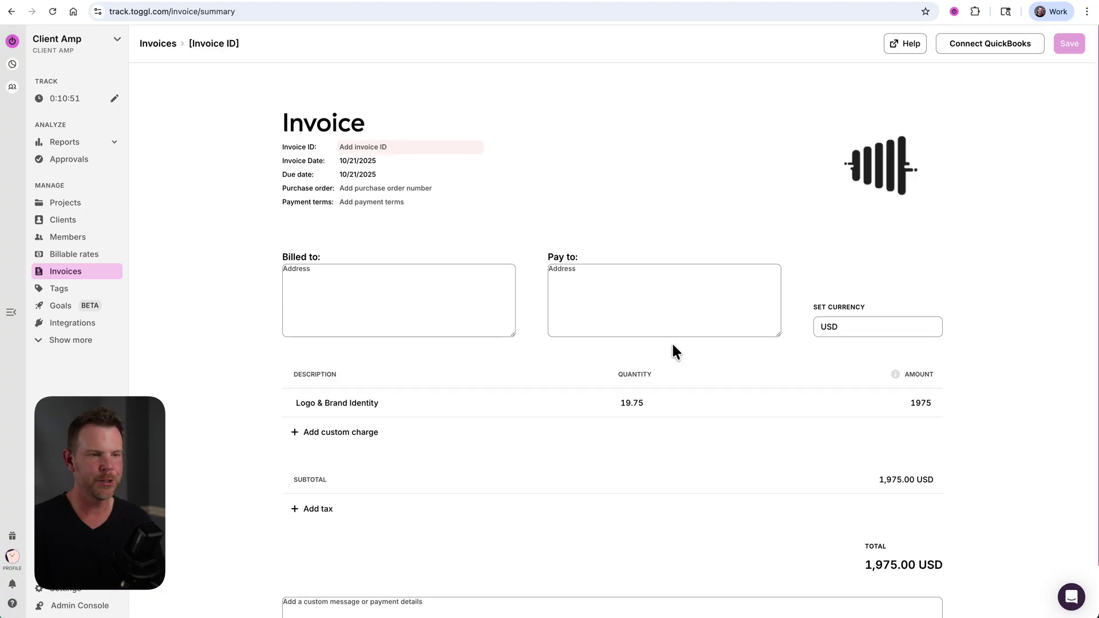
scroll(543, 500, "down", 2)
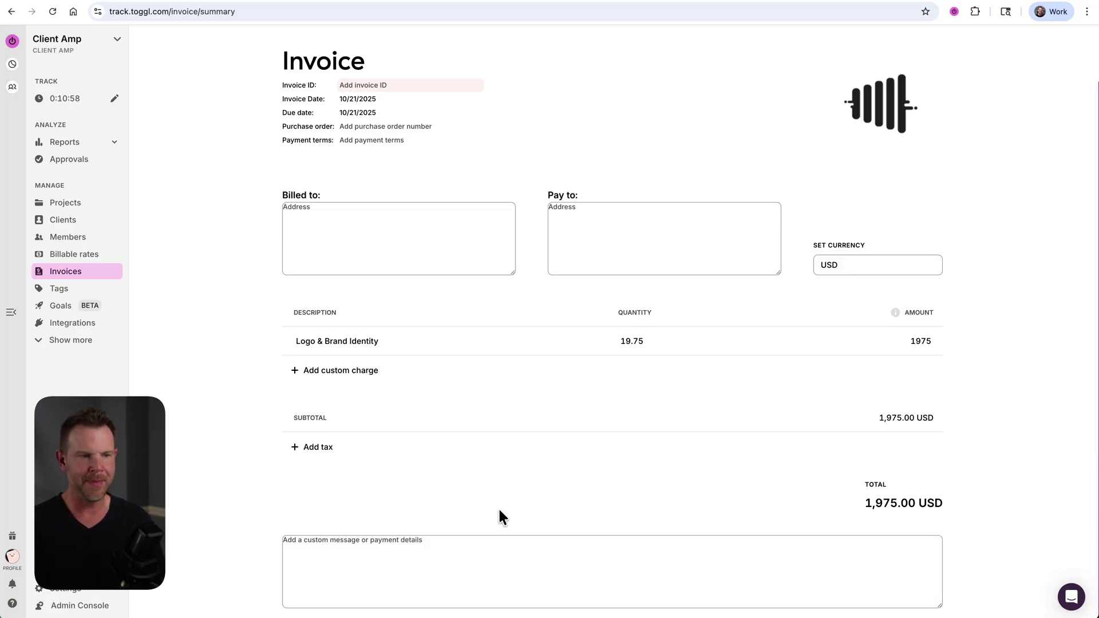
scroll(516, 508, "up", 2)
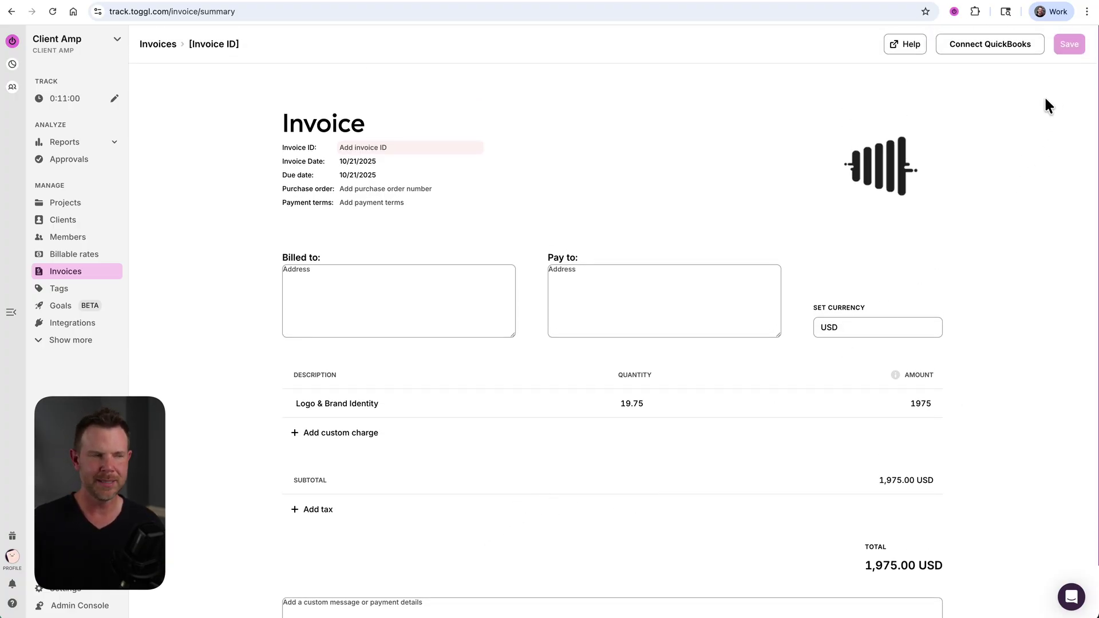
Give the 1,975.00 USD invoice the ID 123 and save it.
left_click(384, 147)
type("123")
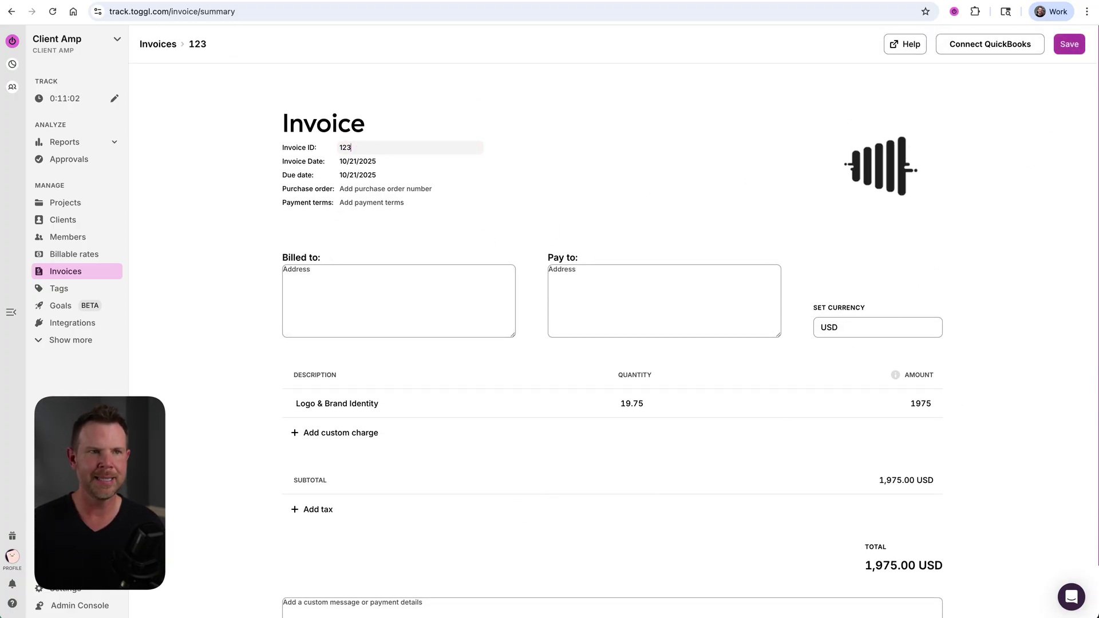
left_click(1069, 44)
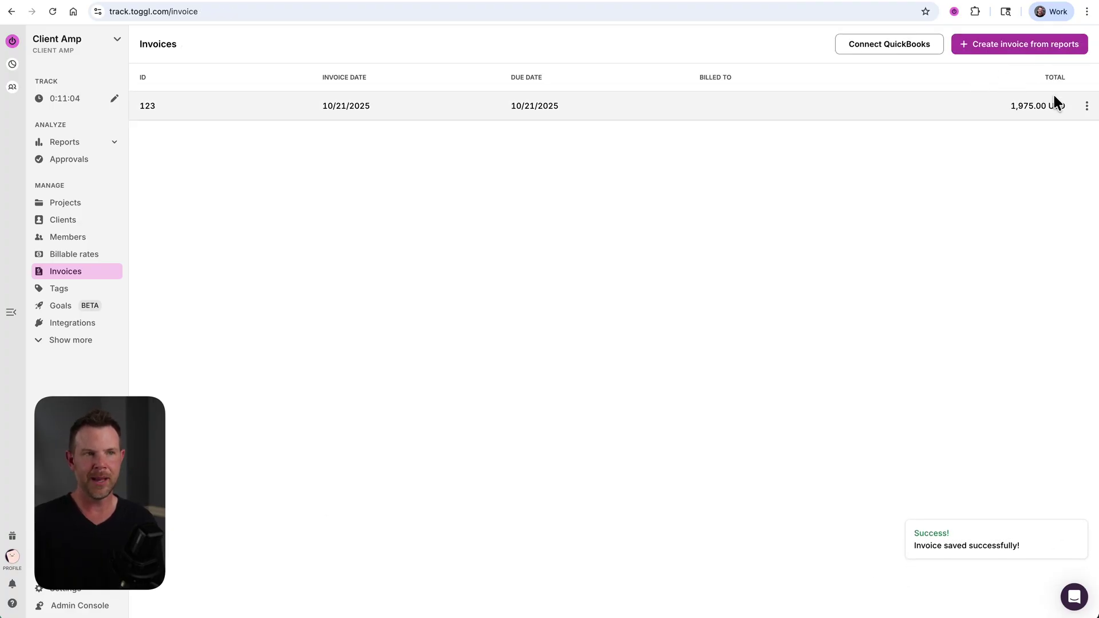
Open the actions menu for invoice 123 and close it without choosing anything.
left_click(1087, 106)
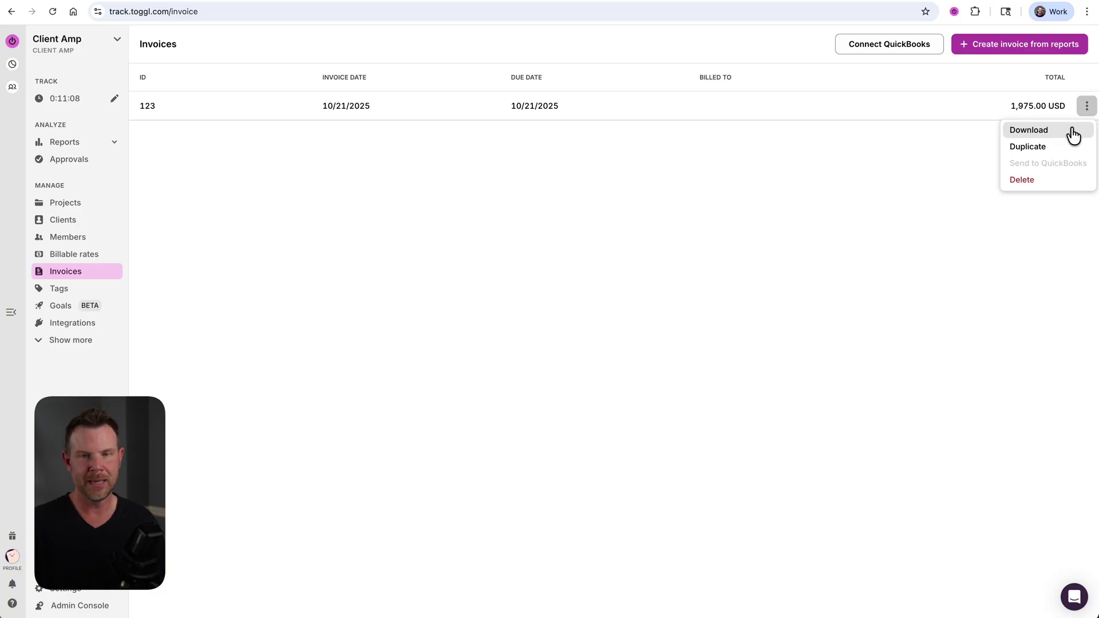
left_click(1072, 133)
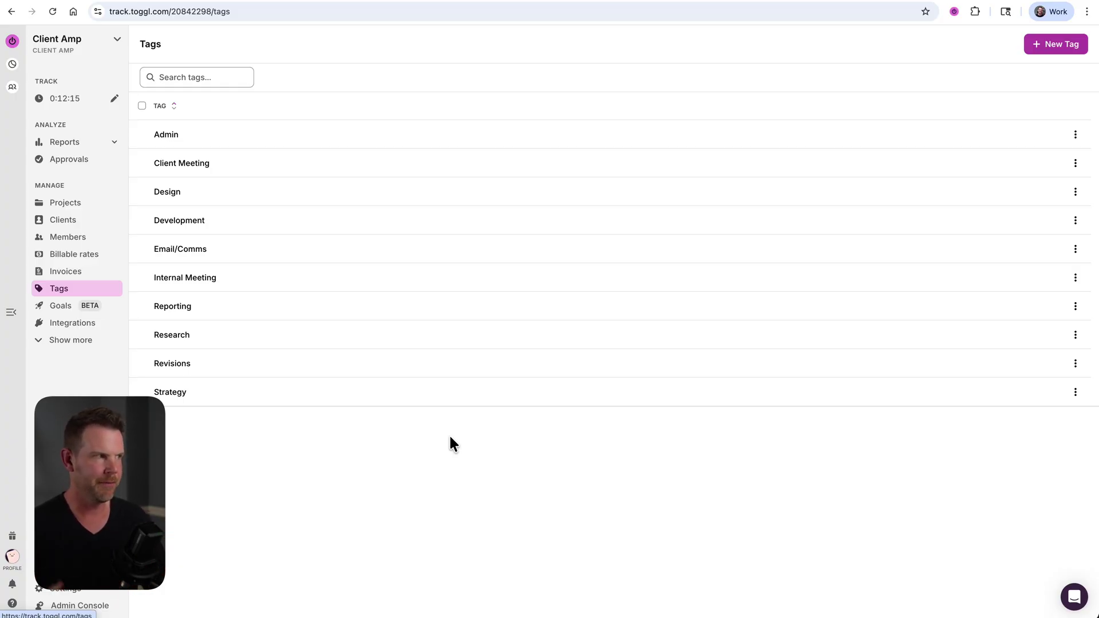
Open the running Steve's Website Management entry and tag it Client Meeting.
left_click(68, 103)
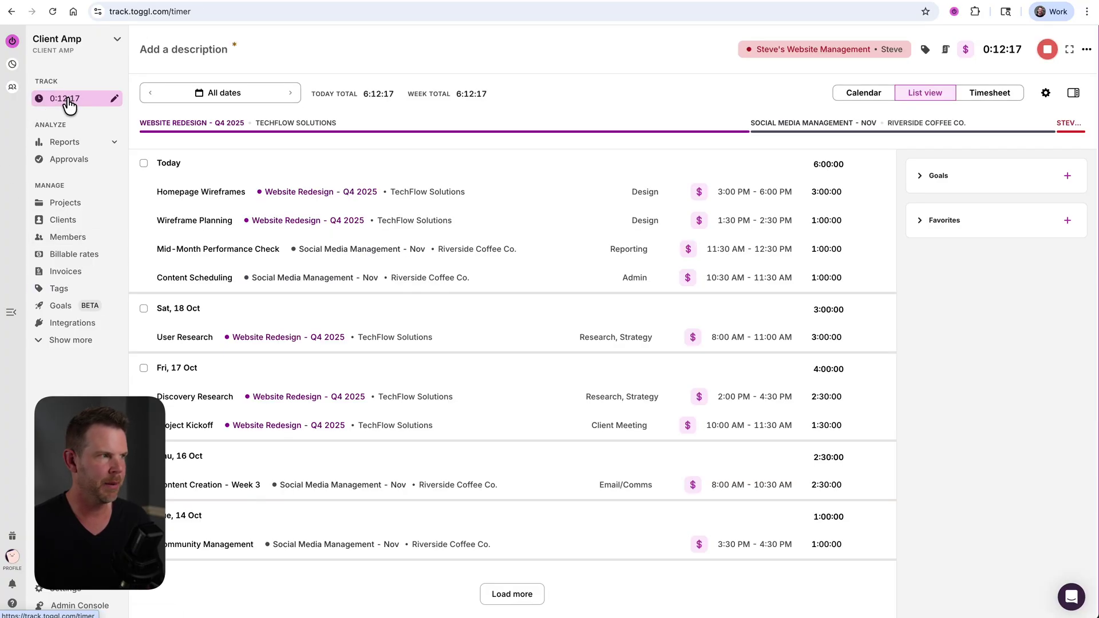
left_click(112, 101)
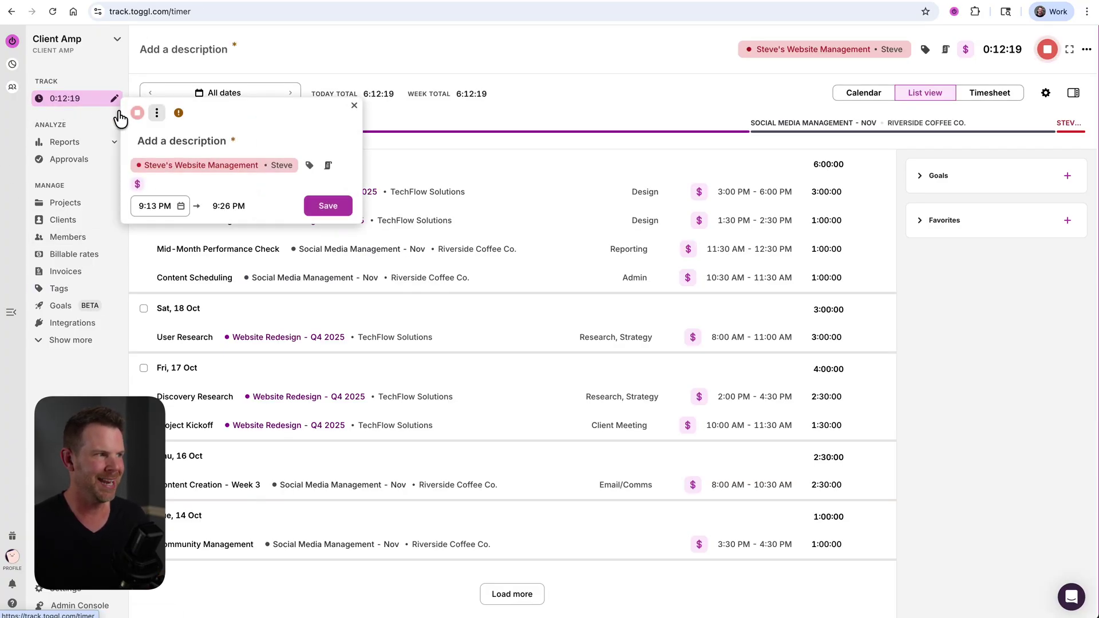
left_click(309, 165)
scroll(353, 269, "down", 3)
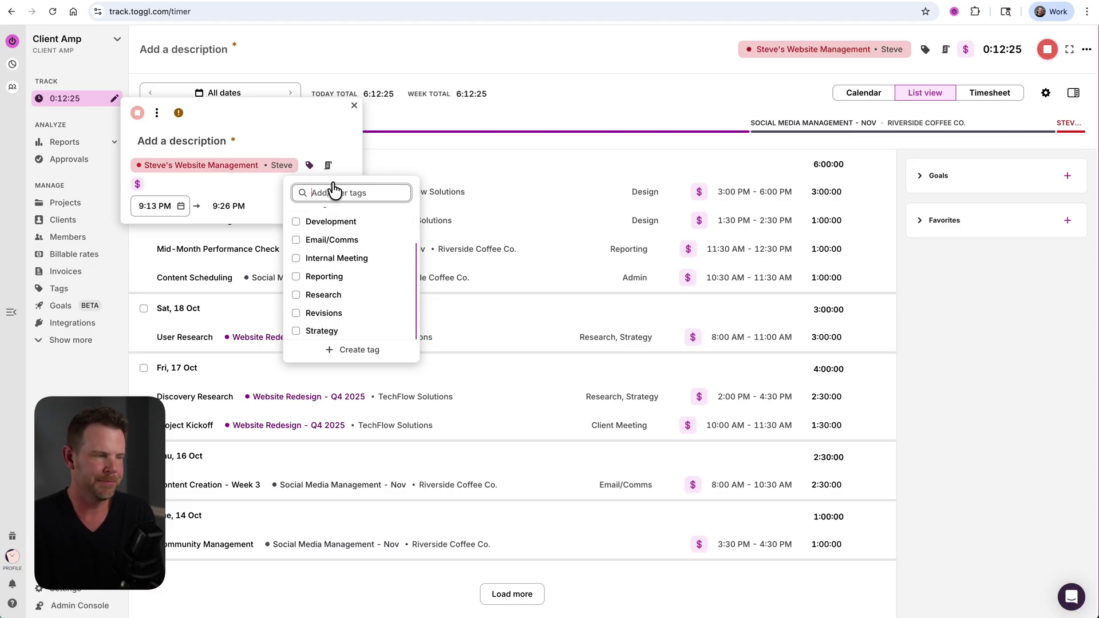
type("client")
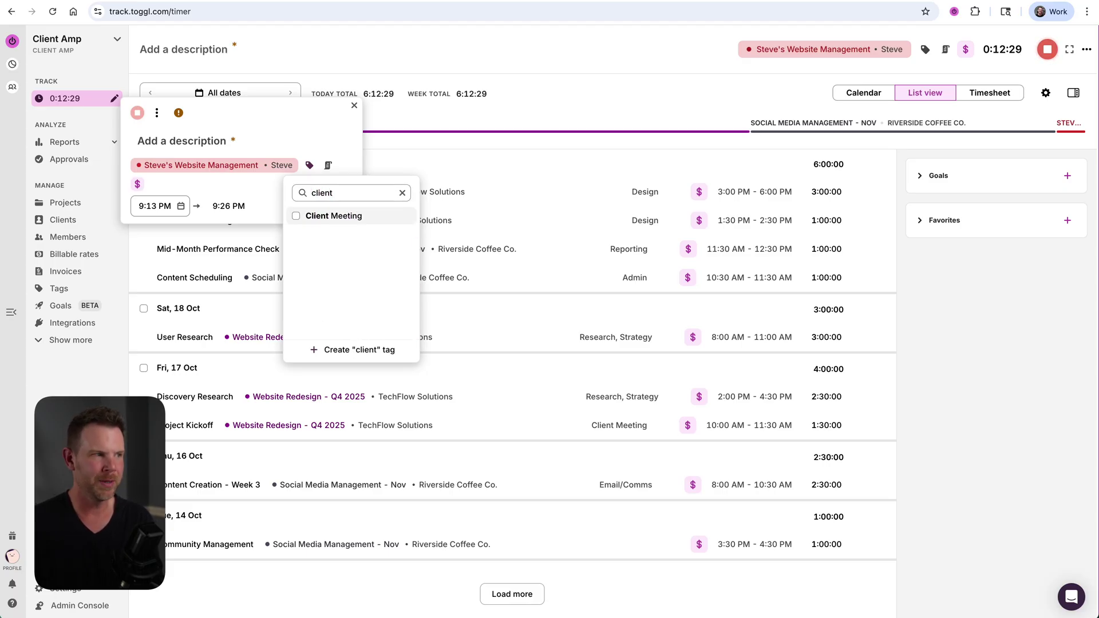
key("Return")
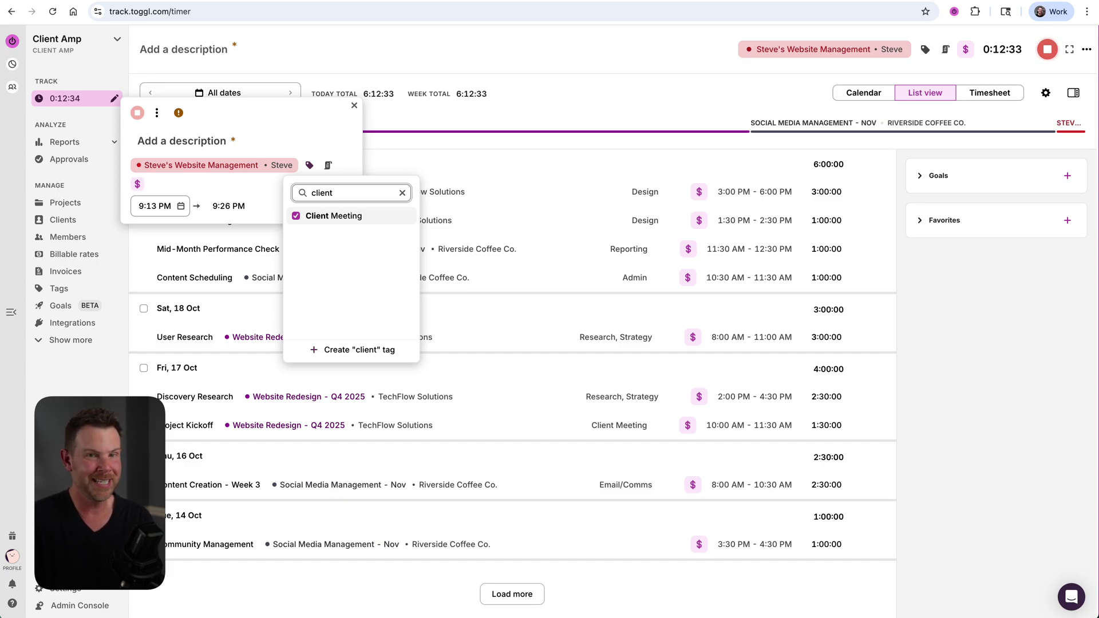
Add the Strategy tag, describe the entry as 'Test', and save.
key("BackSpace")
key("BackSpace")
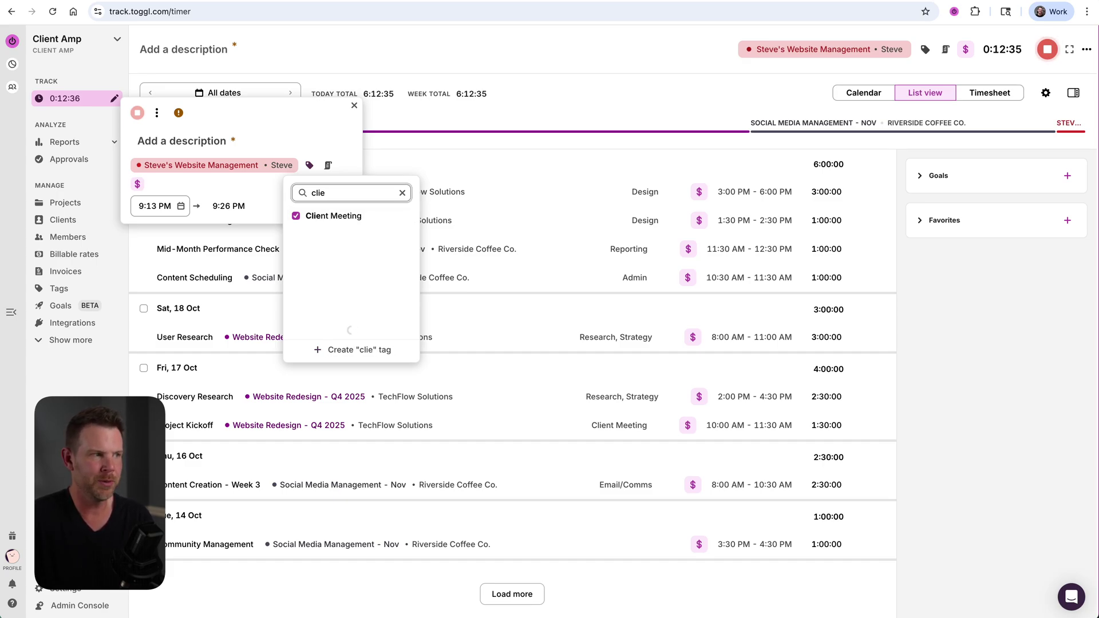
key("BackSpace")
key("BackSpace")
key("BackSpace")
key("BackSpace")
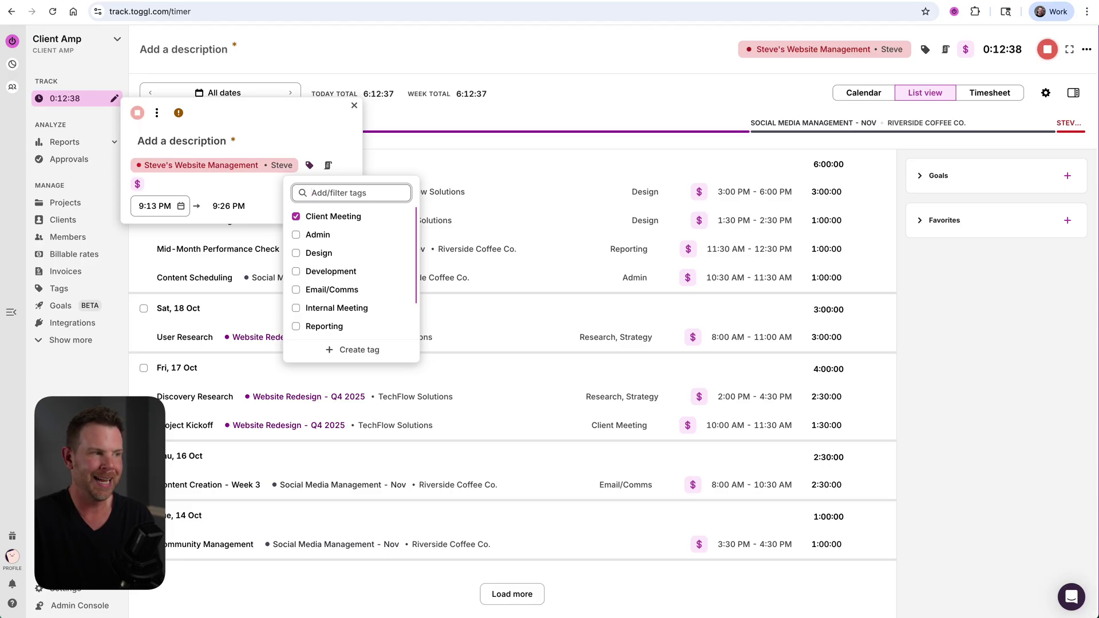
type("sta")
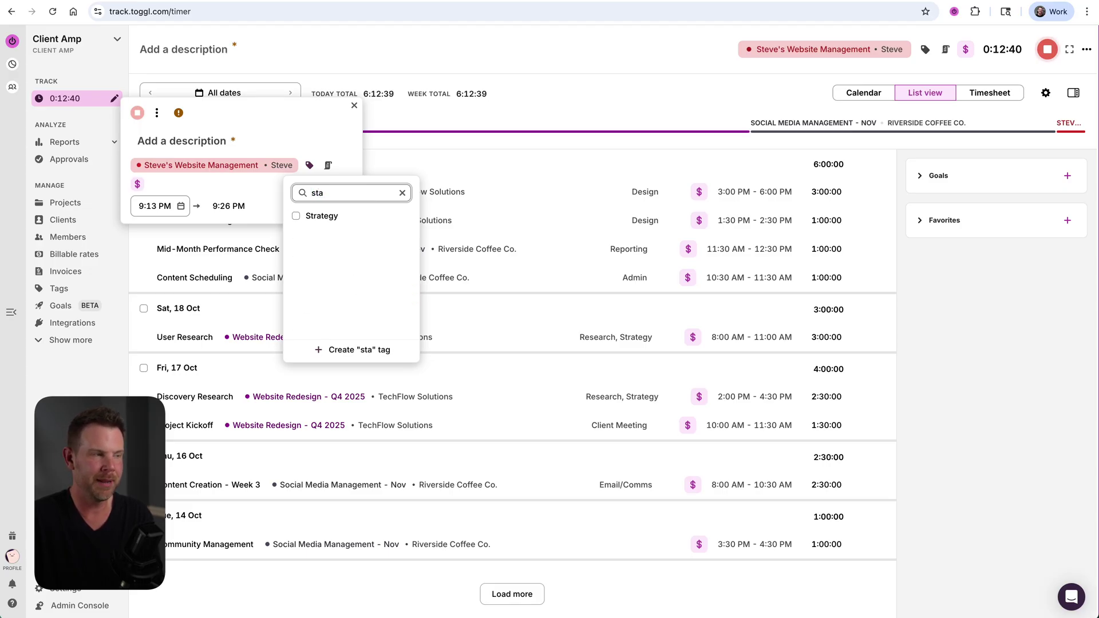
key("Return")
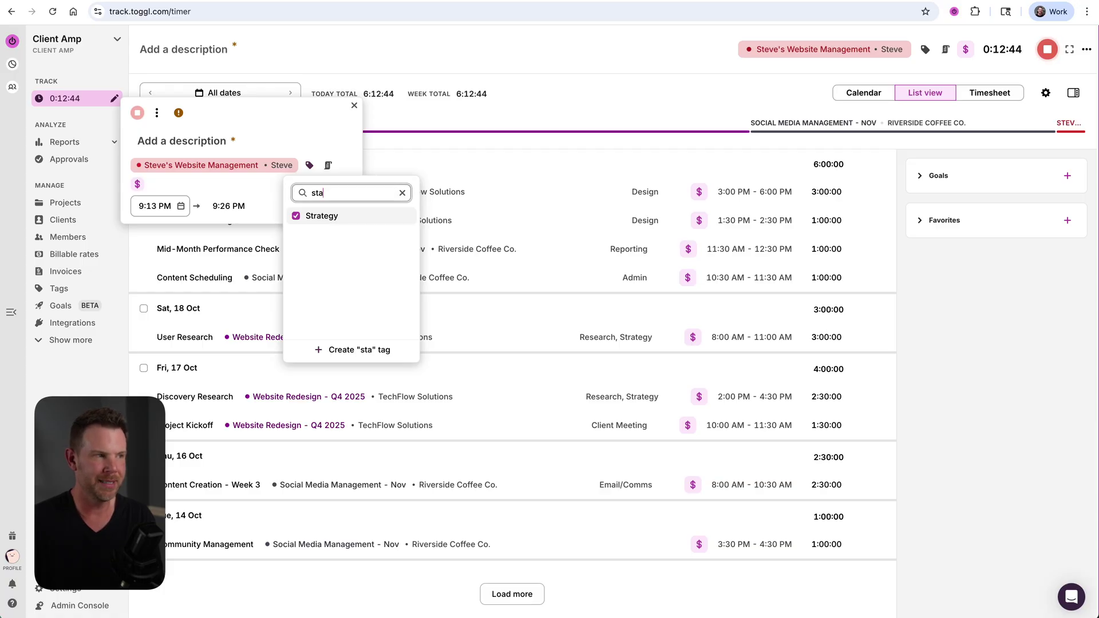
key("Escape")
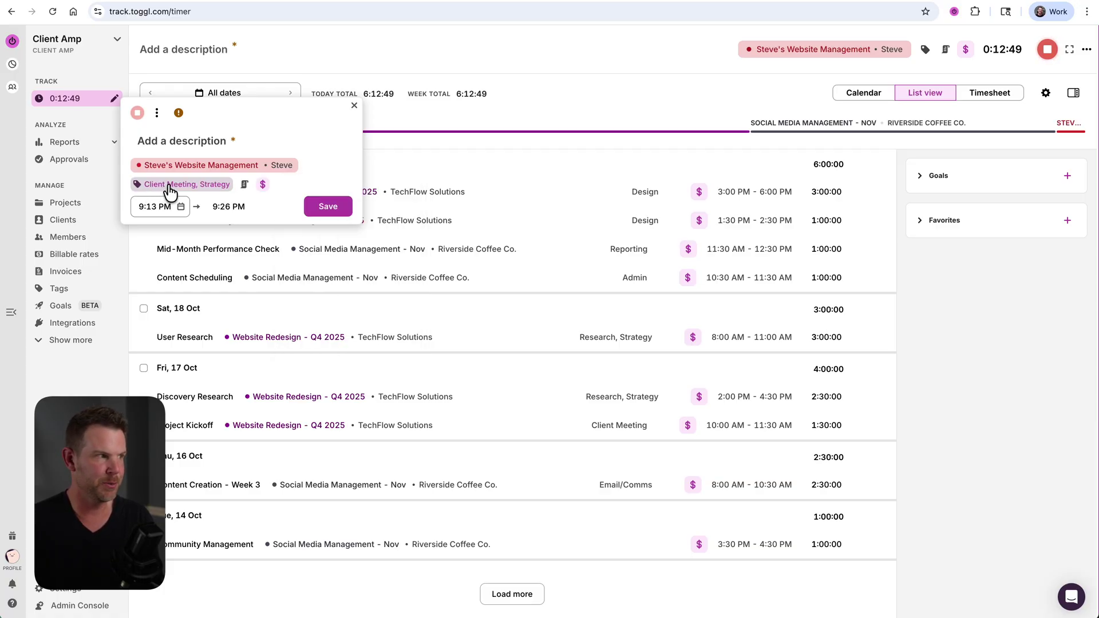
left_click(163, 141)
type("Test")
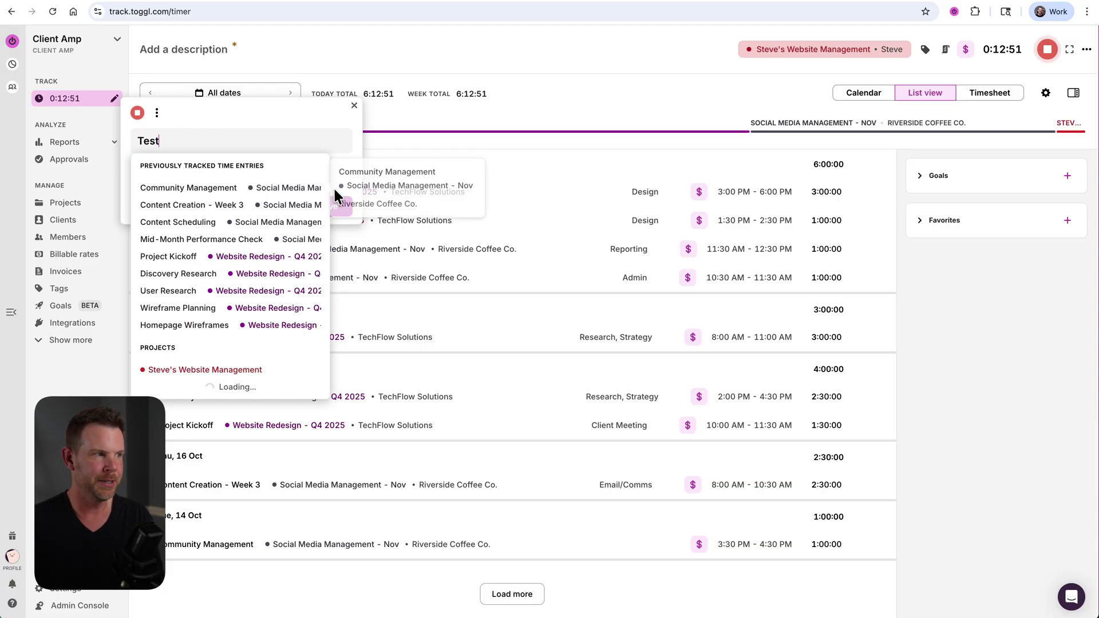
left_click(326, 208)
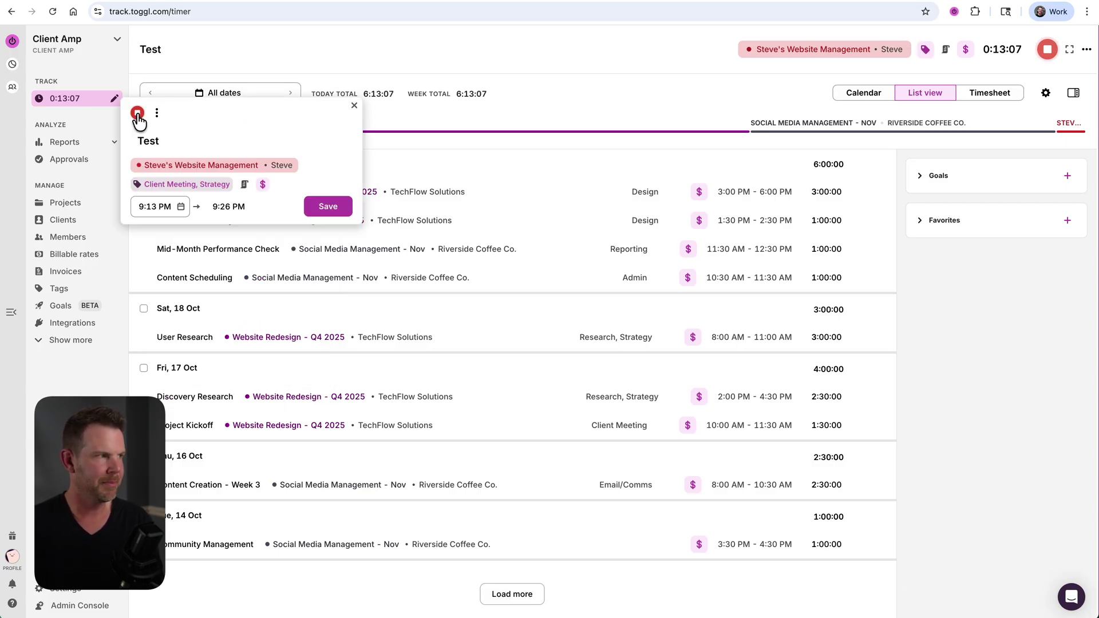
Stop the timer so the Test entry is saved under Today.
left_click(138, 115)
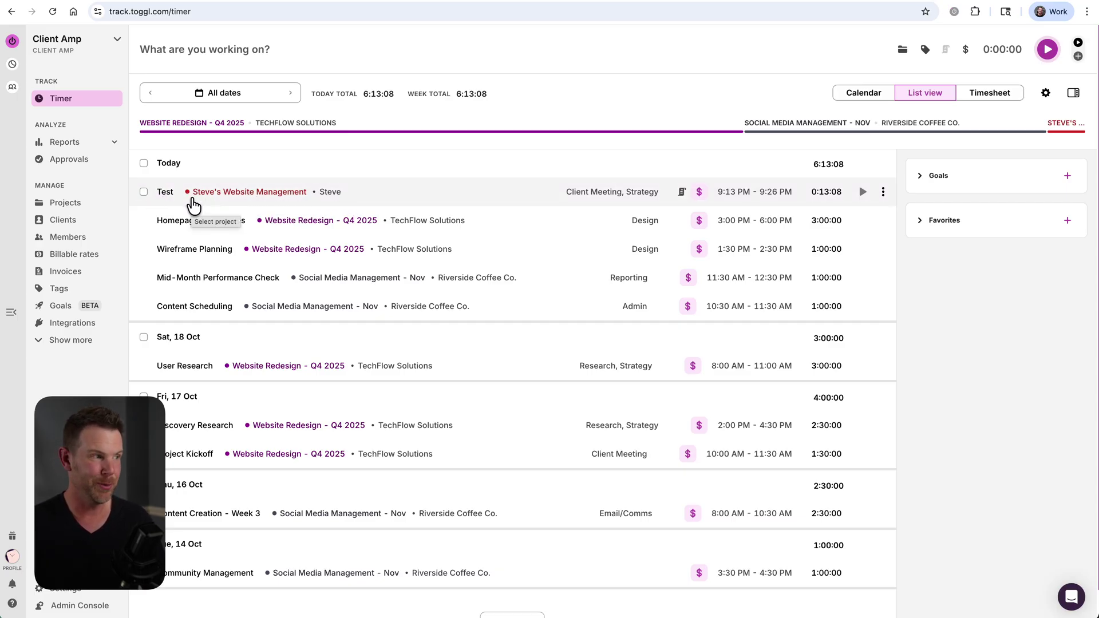
left_click(883, 192)
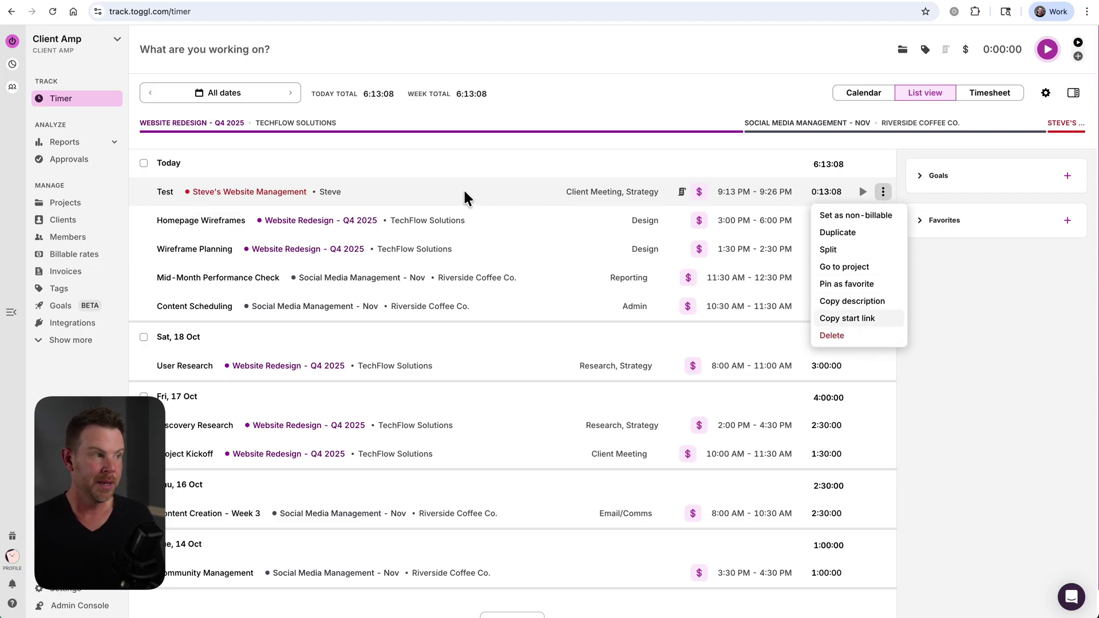
left_click(447, 198)
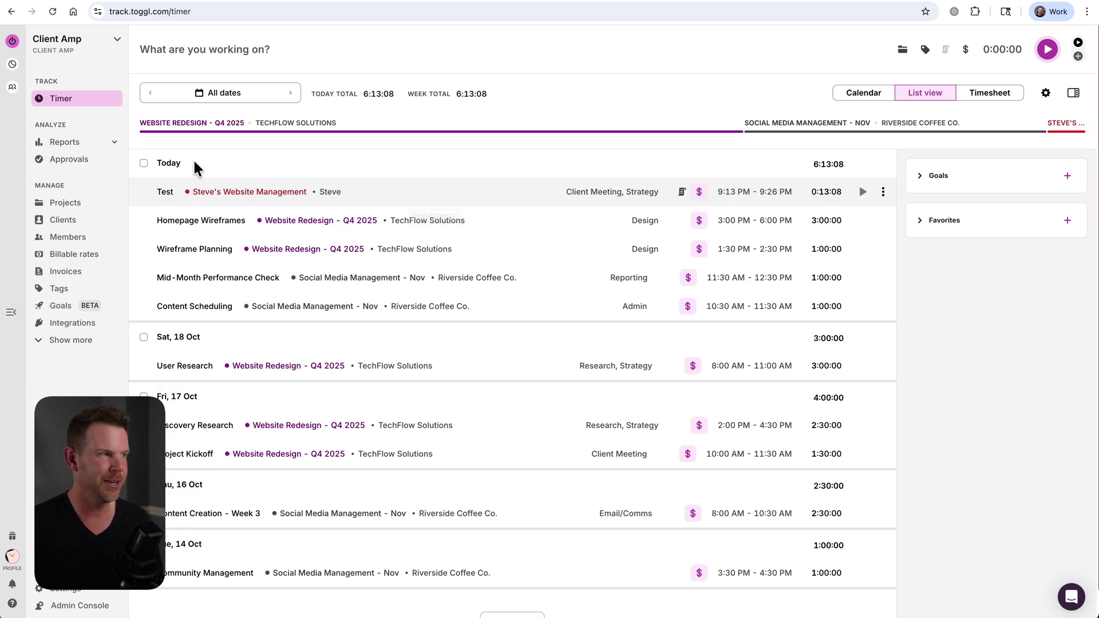
Rename the Test entry's description to 'My very important task'.
left_click(160, 191)
left_click_drag(172, 191, 153, 198)
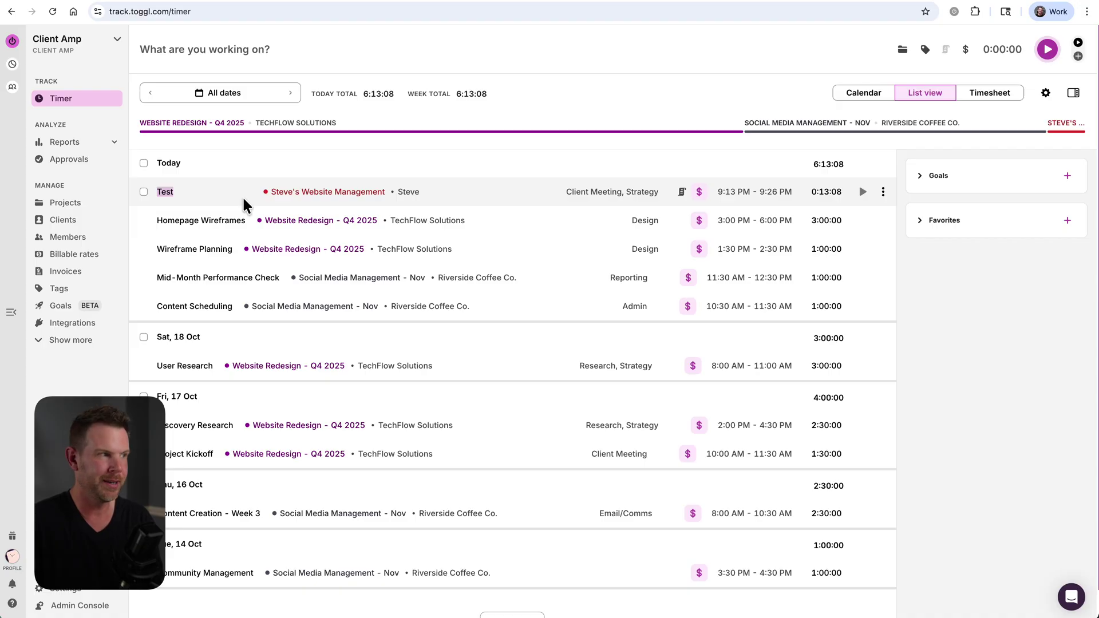
type("My very impo")
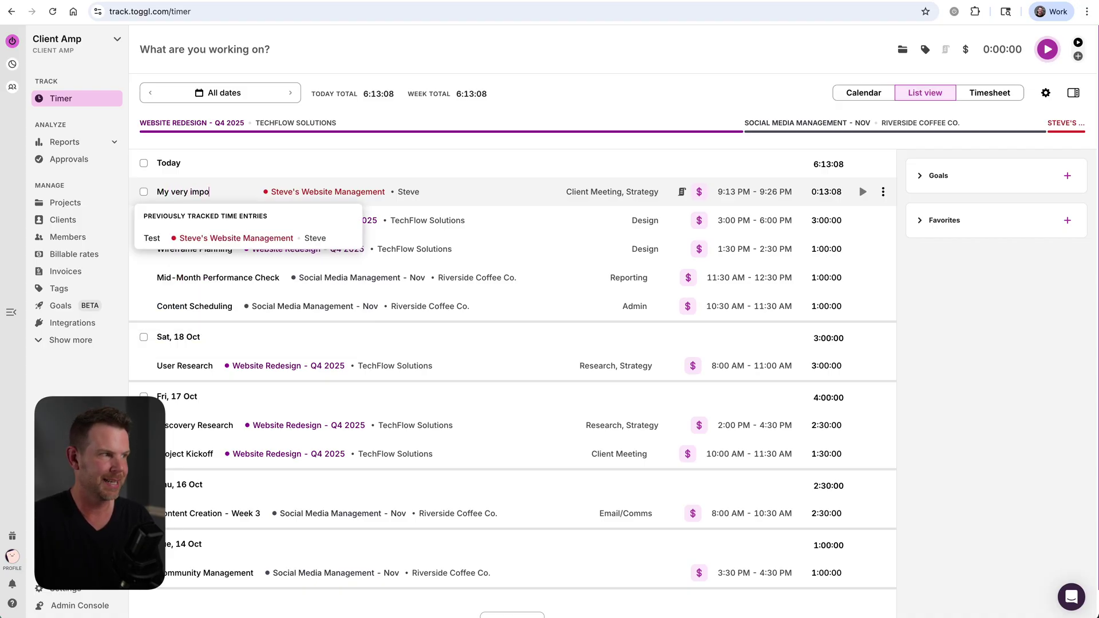
type("rtant task")
left_click(356, 191)
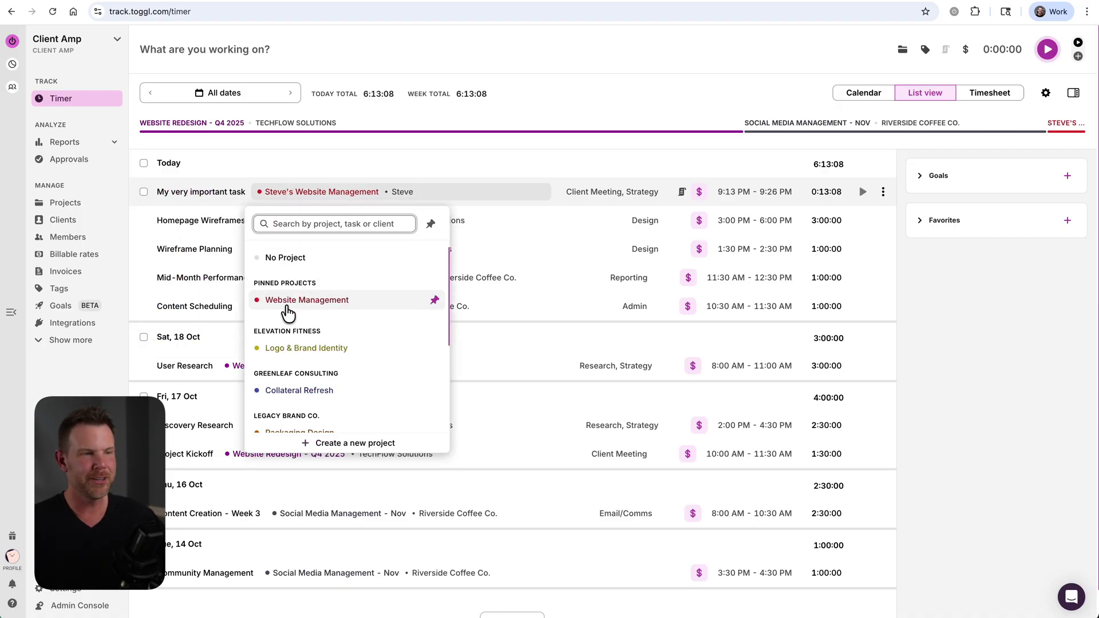
left_click(404, 300)
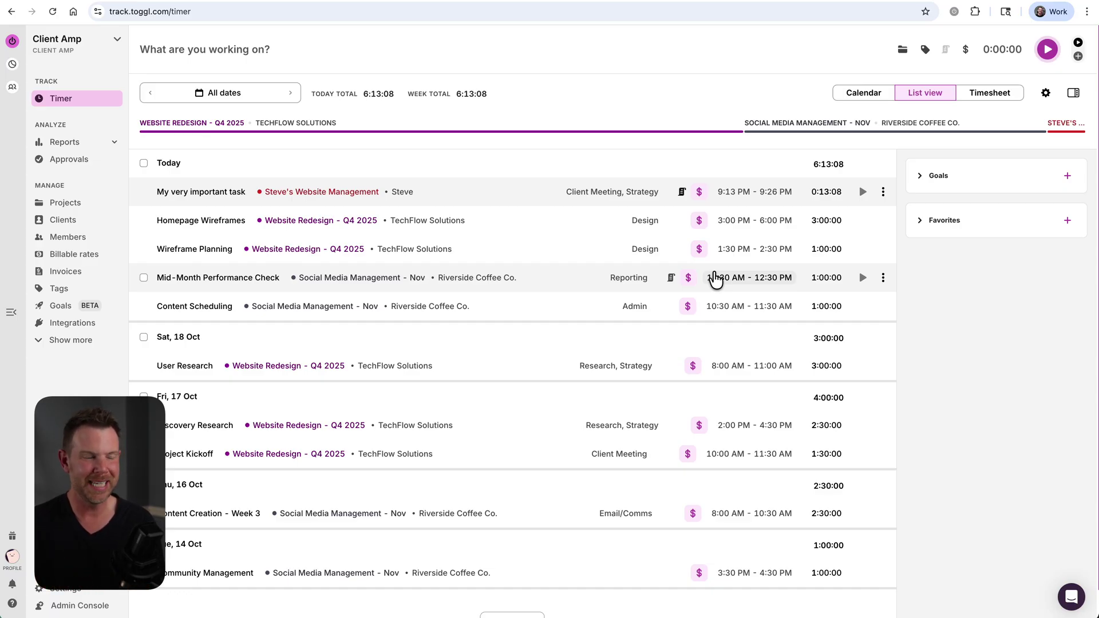
Cancel a file attachment, then view the time entries in Calendar and Timesheet layouts.
left_click(671, 277)
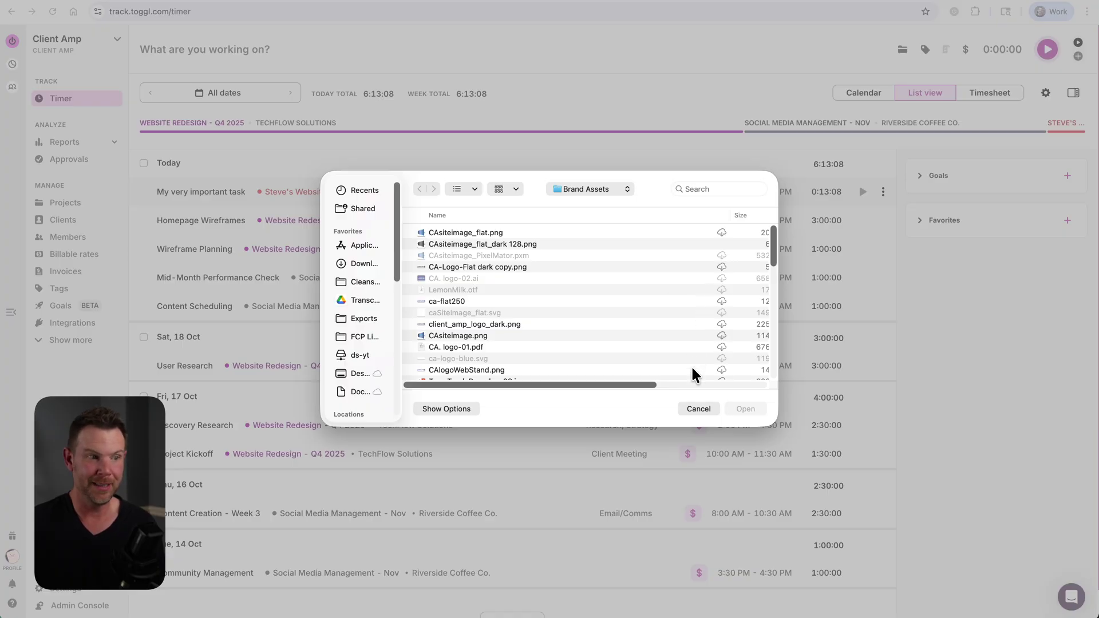
left_click(698, 409)
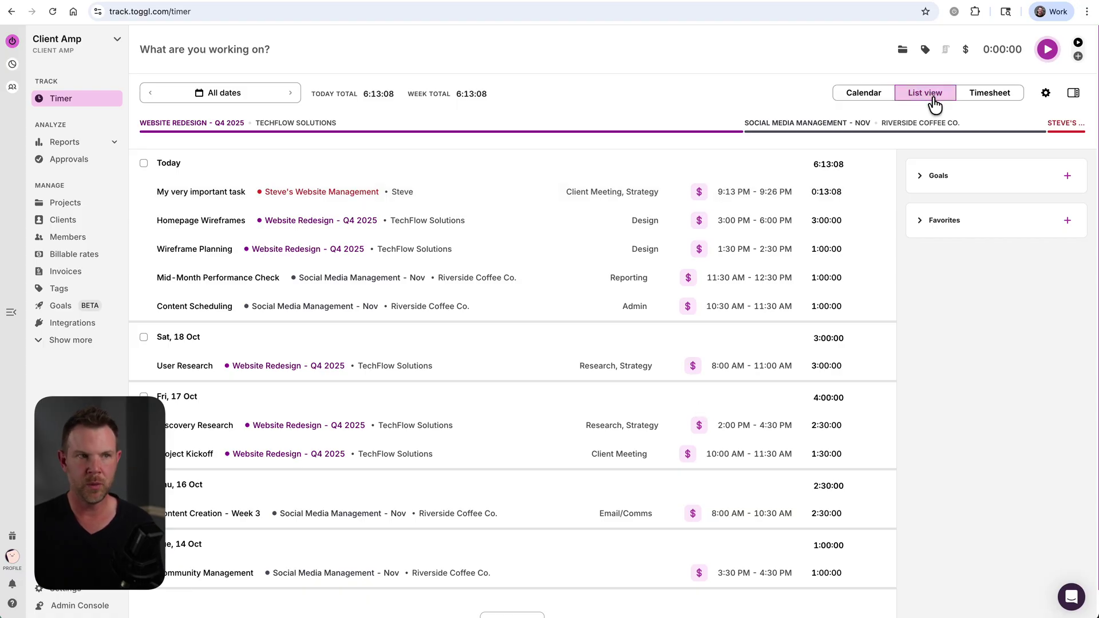
left_click(864, 95)
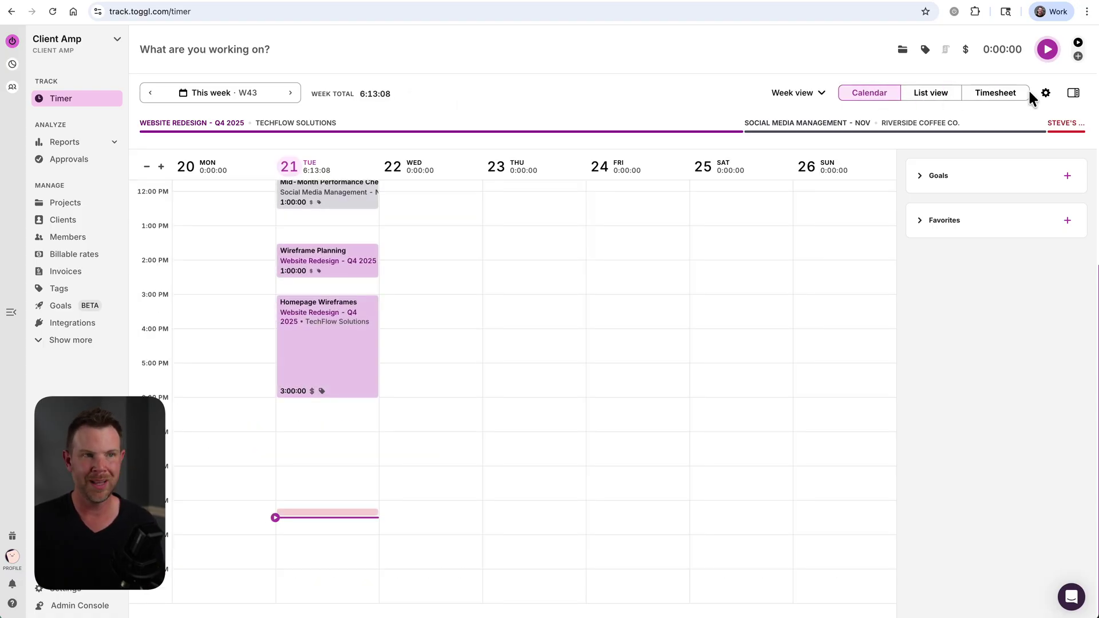
left_click(996, 99)
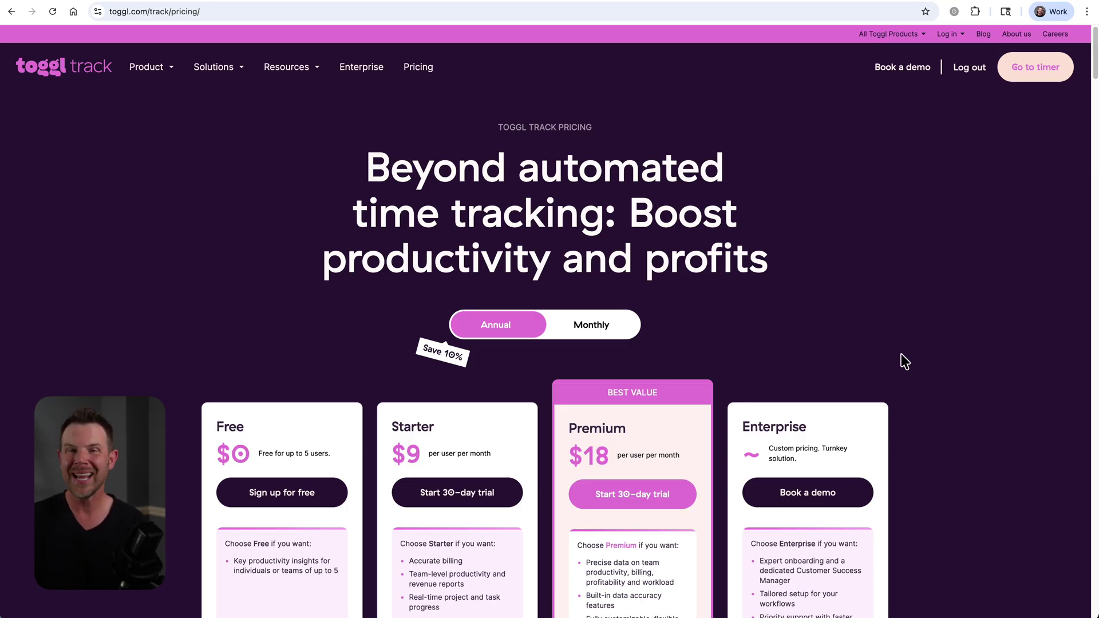
scroll(903, 350, "down", 1)
scroll(902, 350, "down", 1)
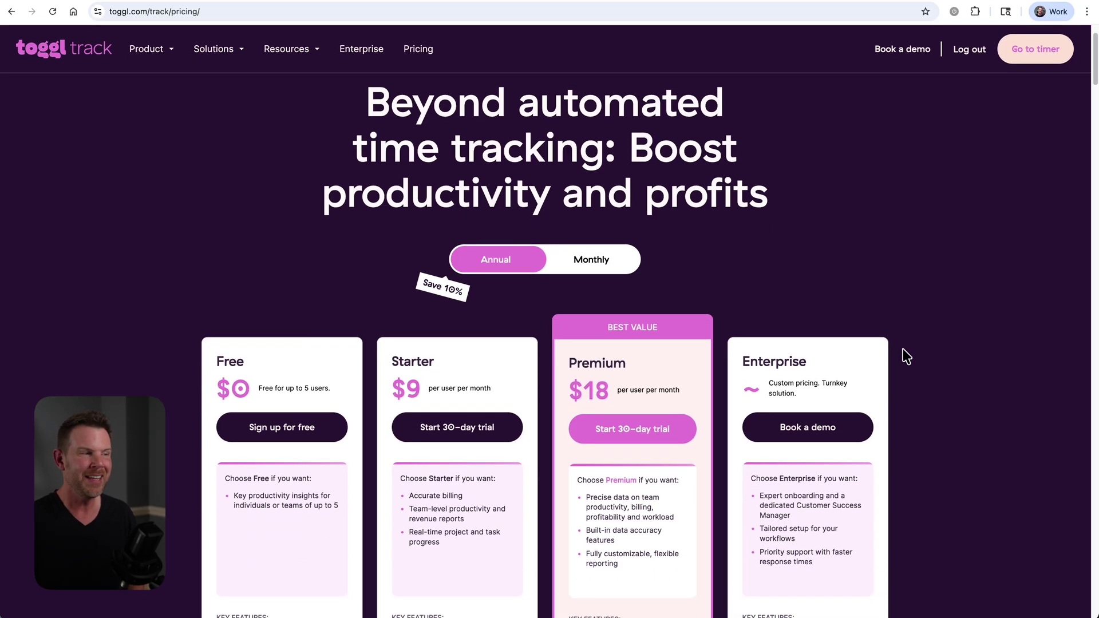
scroll(903, 349, "down", 1)
scroll(902, 349, "down", 1)
scroll(903, 350, "down", 1)
scroll(902, 349, "down", 1)
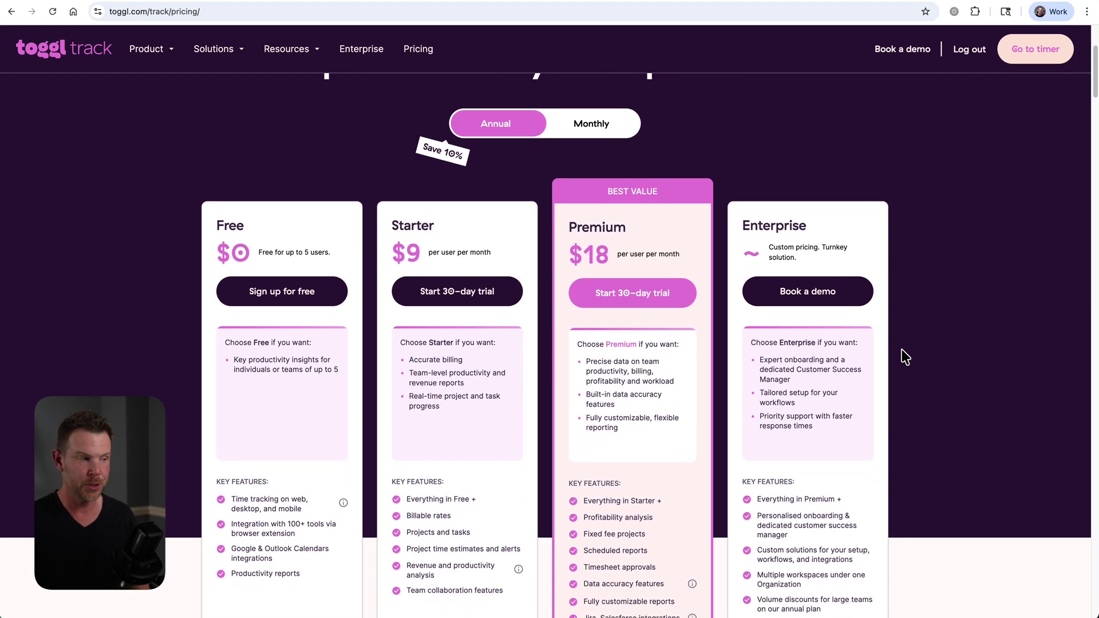
scroll(902, 350, "down", 1)
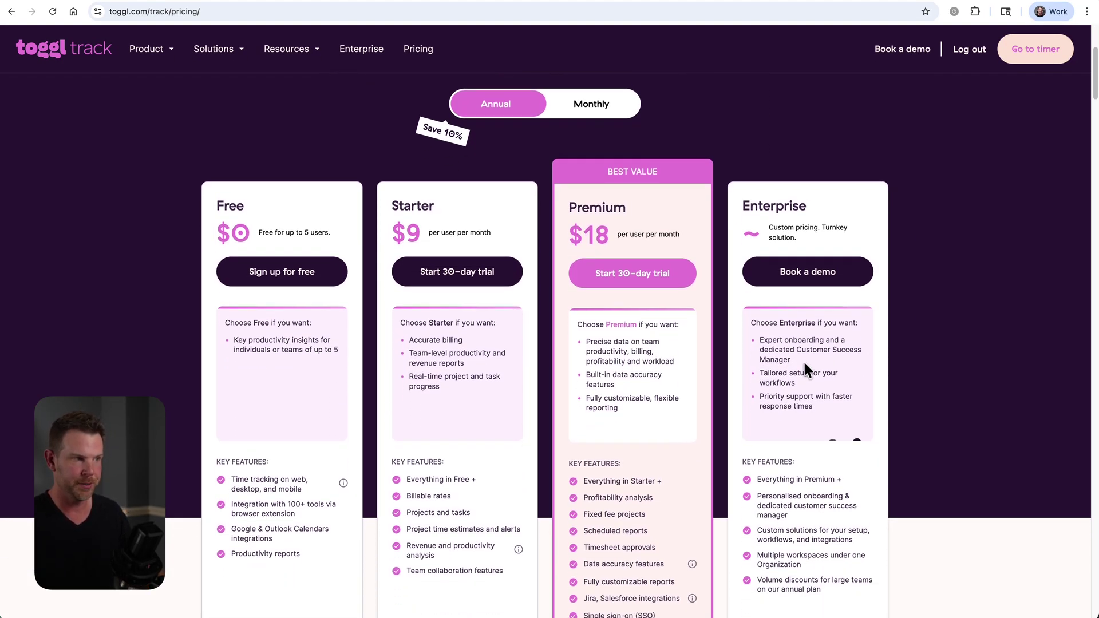